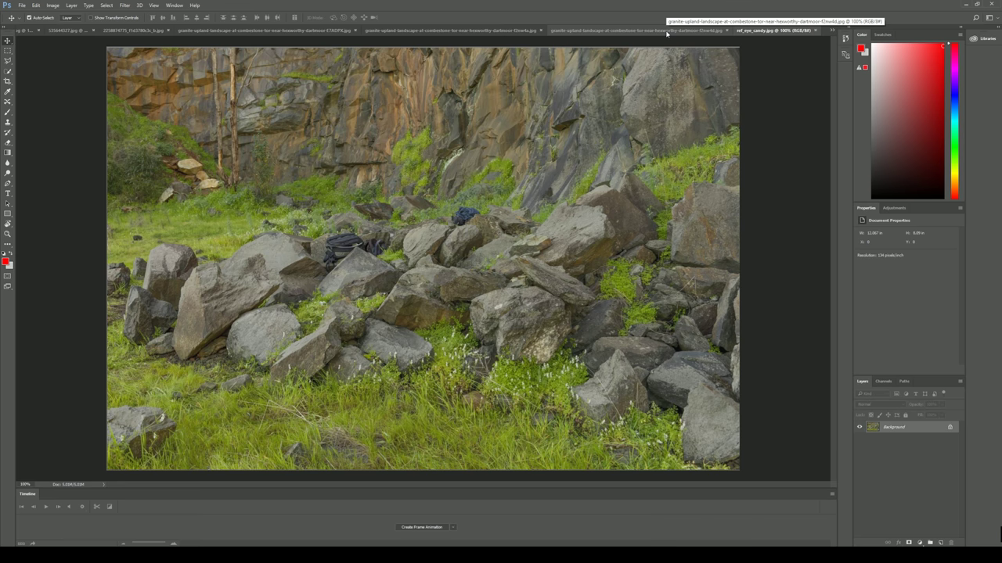
# Review the Dartmoor tor, E7ADPX, hillside and 535644327.jpg reference photos, ending on 26240015.jpg.
pyautogui.click(667, 31)
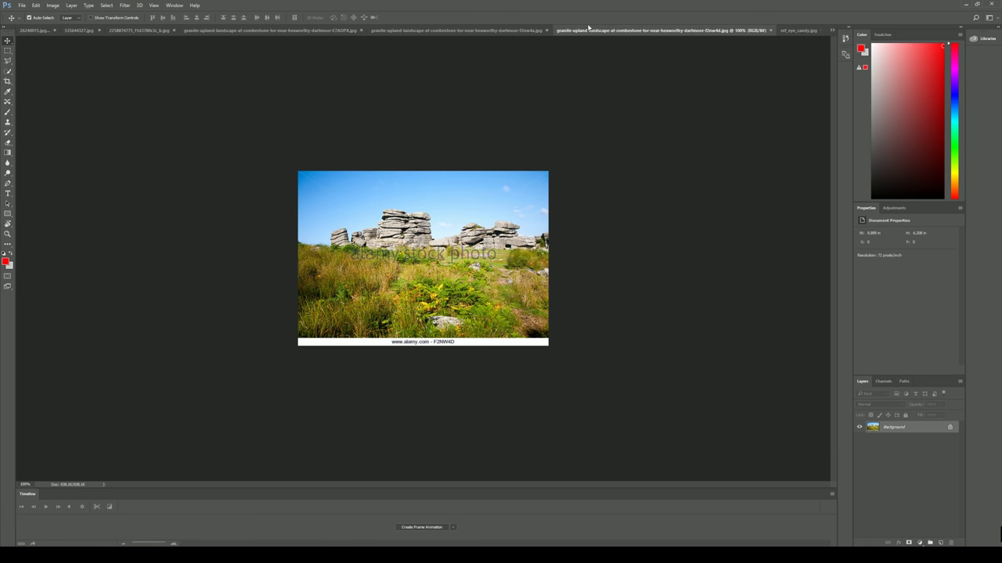
pyautogui.click(533, 31)
pyautogui.click(307, 31)
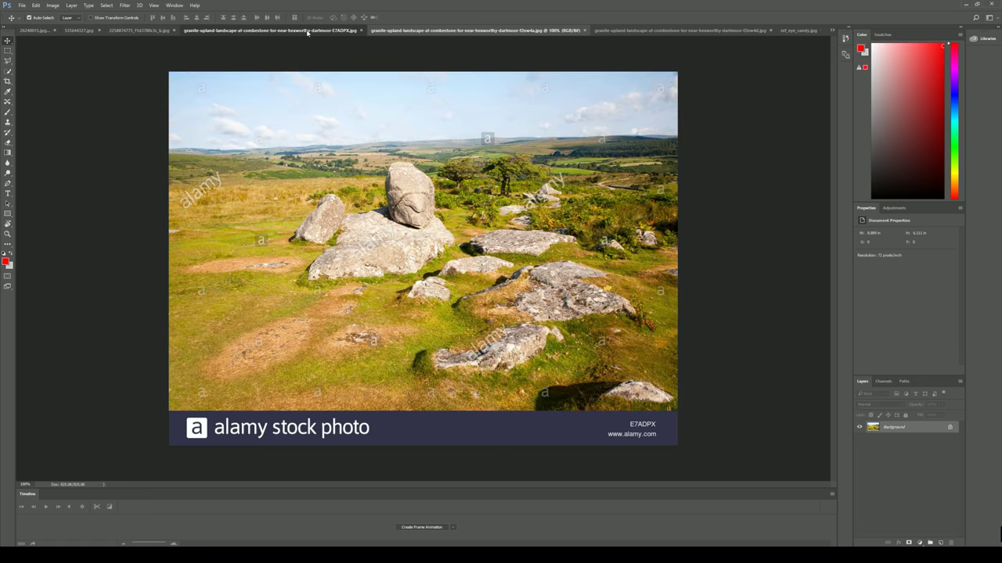
pyautogui.click(142, 31)
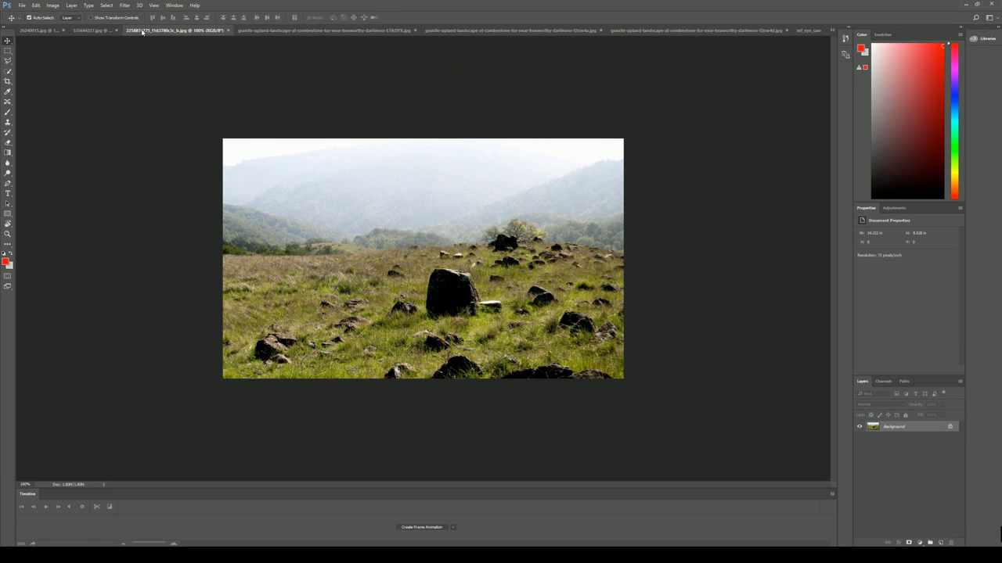
pyautogui.click(95, 32)
pyautogui.click(41, 31)
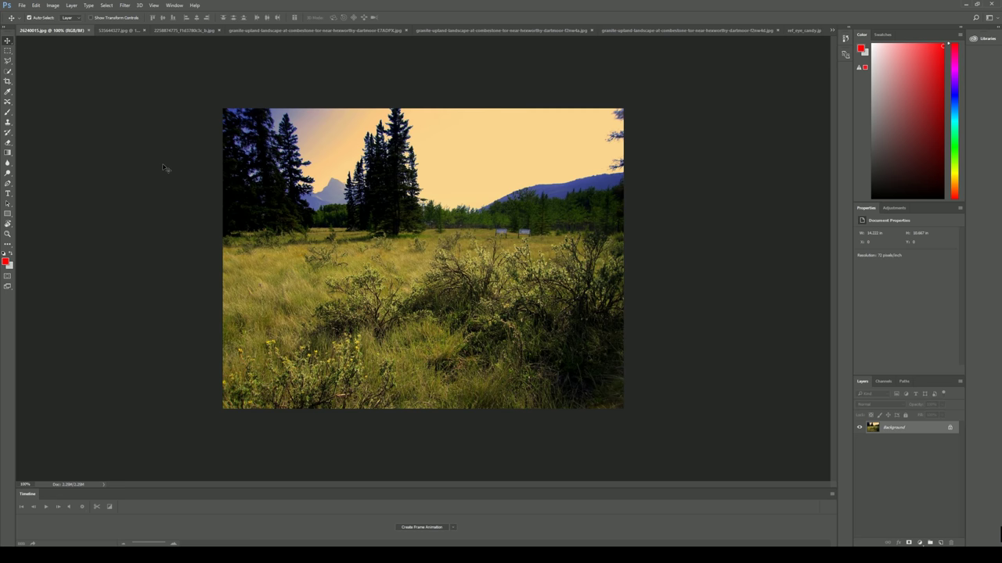
# Minimize Photoshop and launch 3ds Max.
pyautogui.click(966, 5)
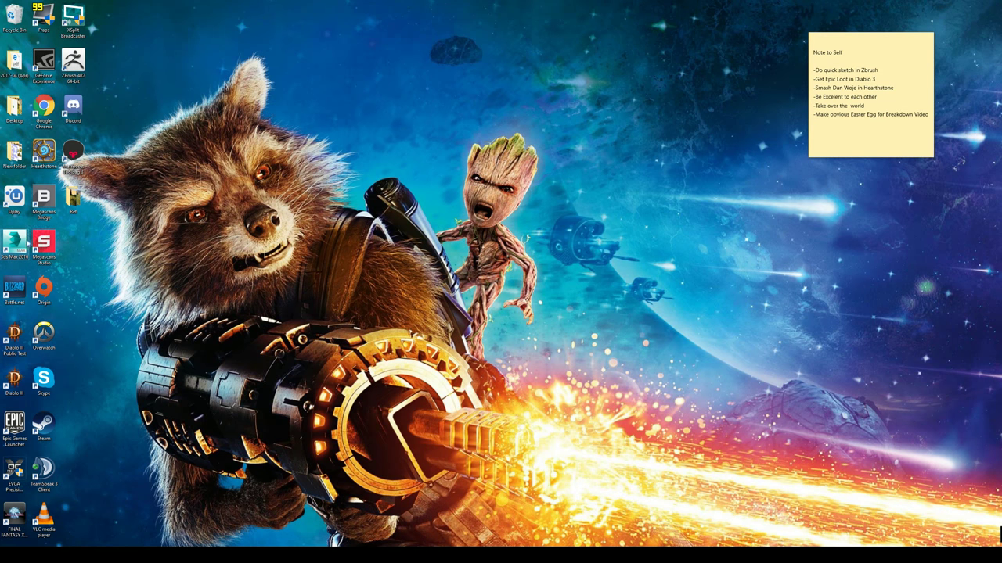
pyautogui.doubleClick(16, 241)
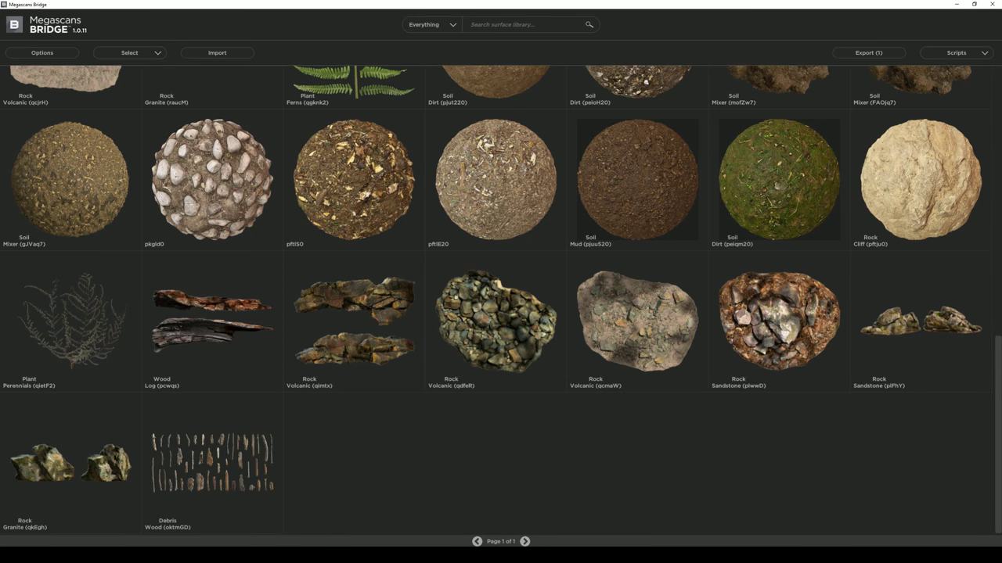
pyautogui.moveTo(997, 410); pyautogui.dragTo(990, 131)
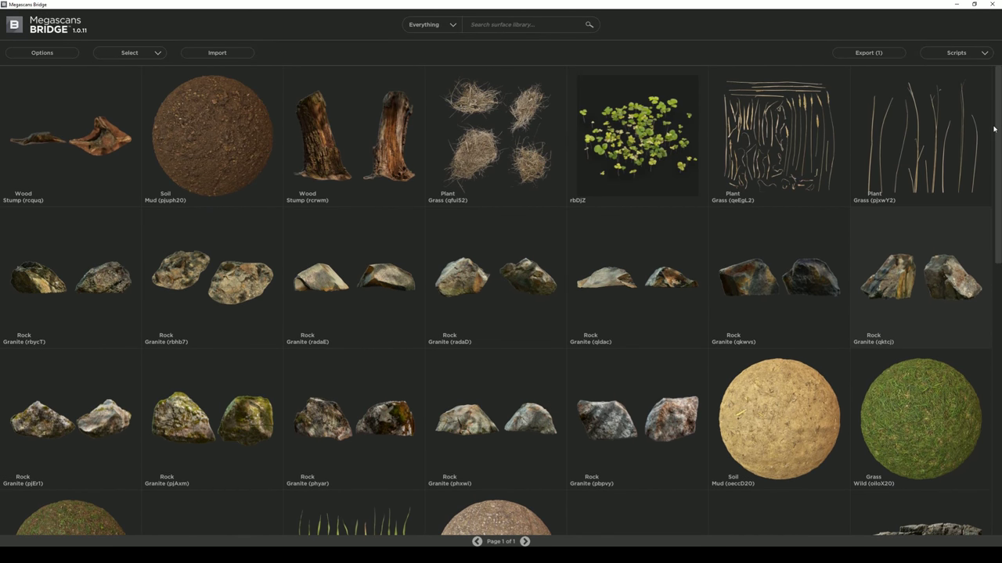
# Select the Granite (qktcj) rock and send it to 3ds Max Redshift, using source-folder images.
pyautogui.click(915, 270)
pyautogui.click(912, 277)
pyautogui.click(977, 53)
pyautogui.moveTo(937, 84)
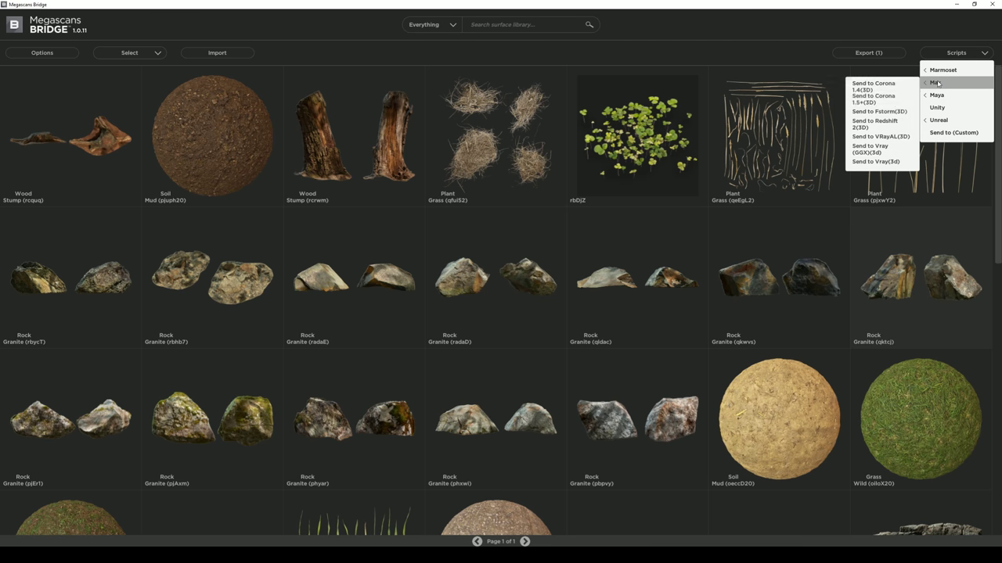
pyautogui.click(885, 123)
pyautogui.click(315, 181)
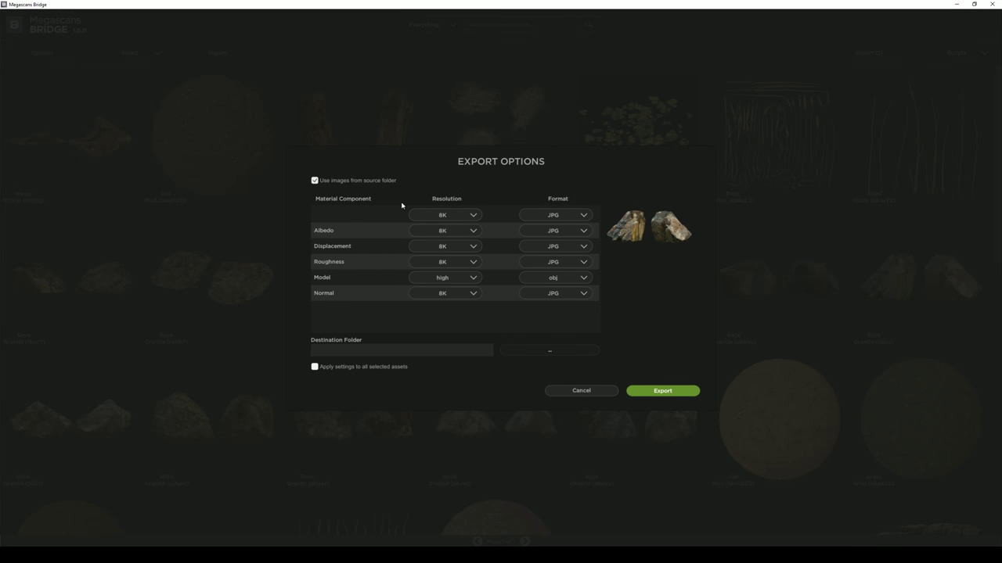
# Keep the Albedo and Displacement maps at 8K JPG, set the model to lod0, and export.
pyautogui.click(462, 231)
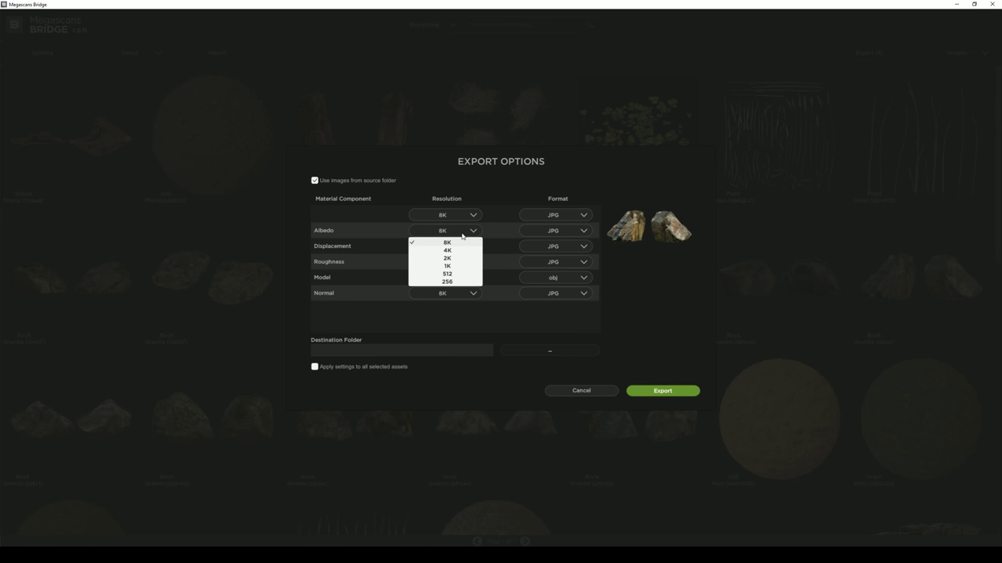
pyautogui.click(573, 234)
pyautogui.click(575, 232)
pyautogui.click(575, 244)
pyautogui.click(573, 247)
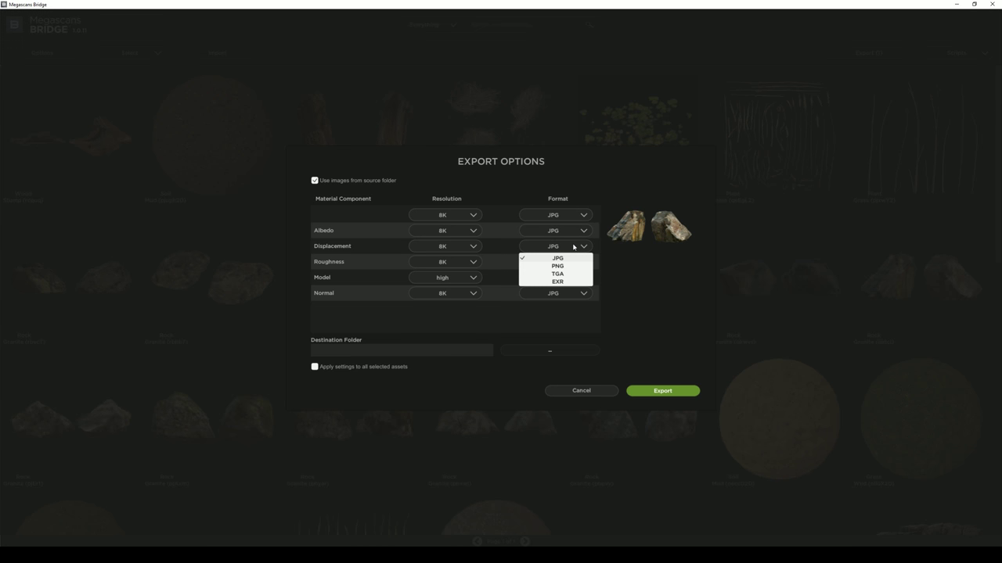
pyautogui.click(475, 252)
pyautogui.click(467, 279)
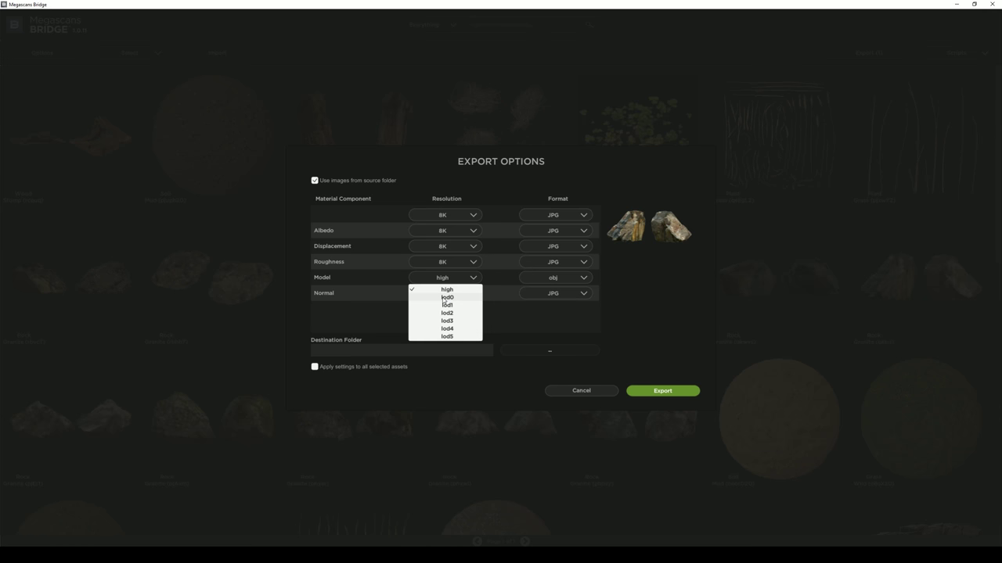
pyautogui.click(444, 298)
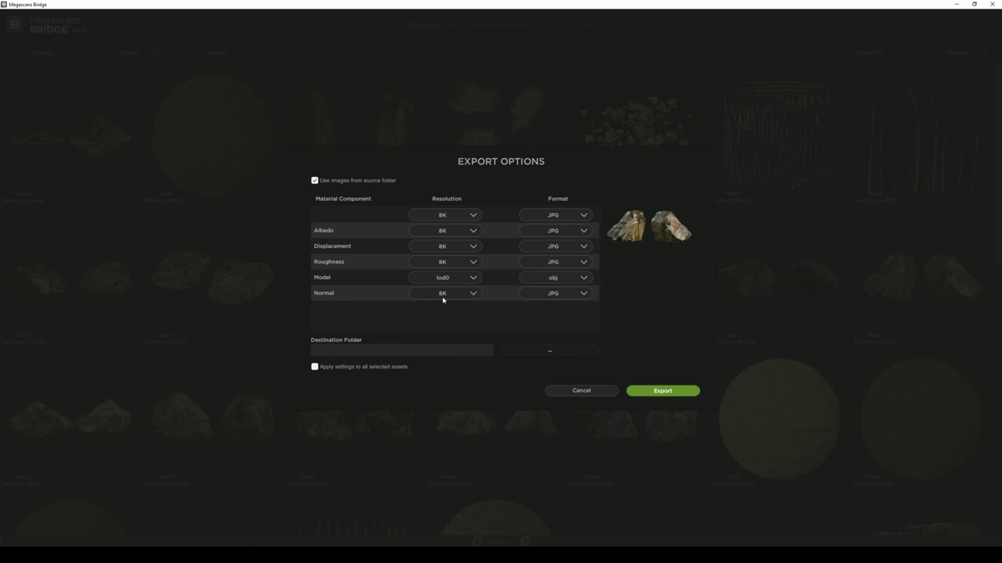
pyautogui.click(666, 391)
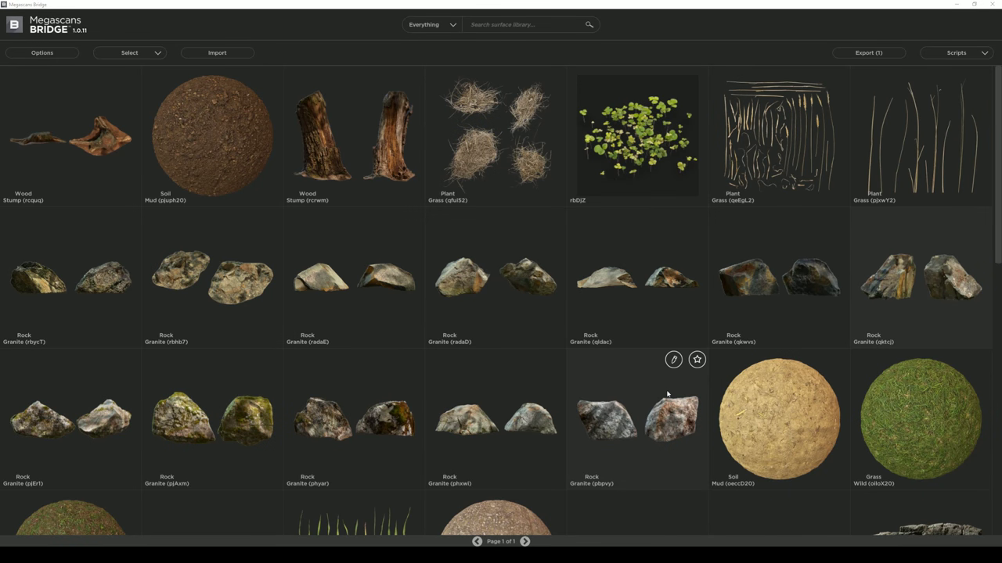
# Import the granite rock OBJ and check its MAT_Rock_Granite material in the Material Editor.
pyautogui.click(955, 5)
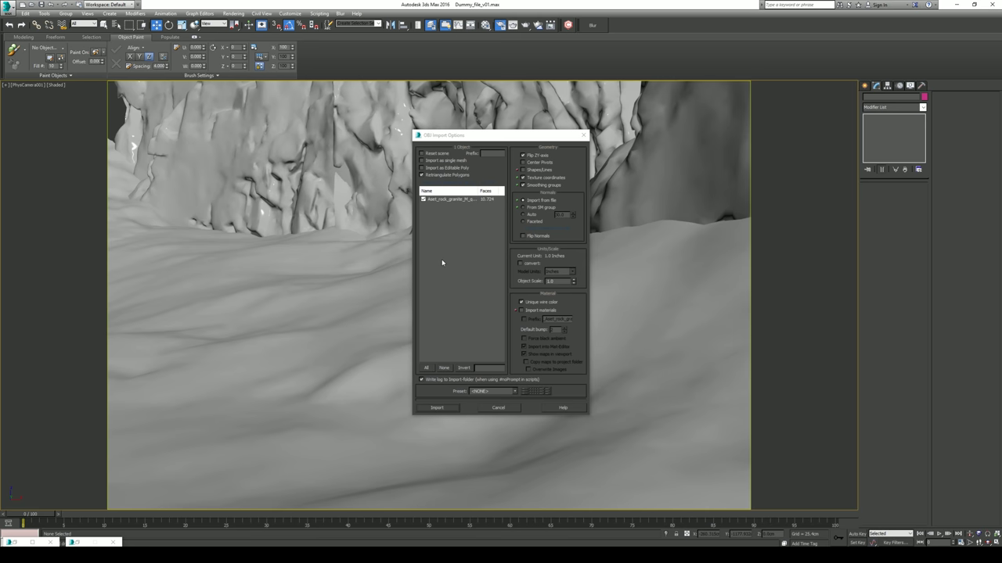
pyautogui.click(439, 407)
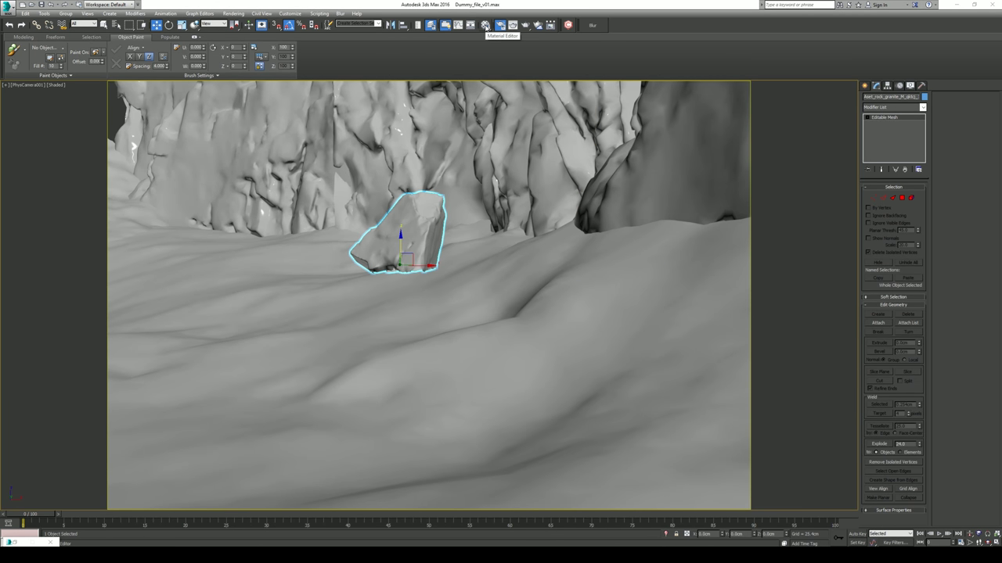
pyautogui.click(485, 25)
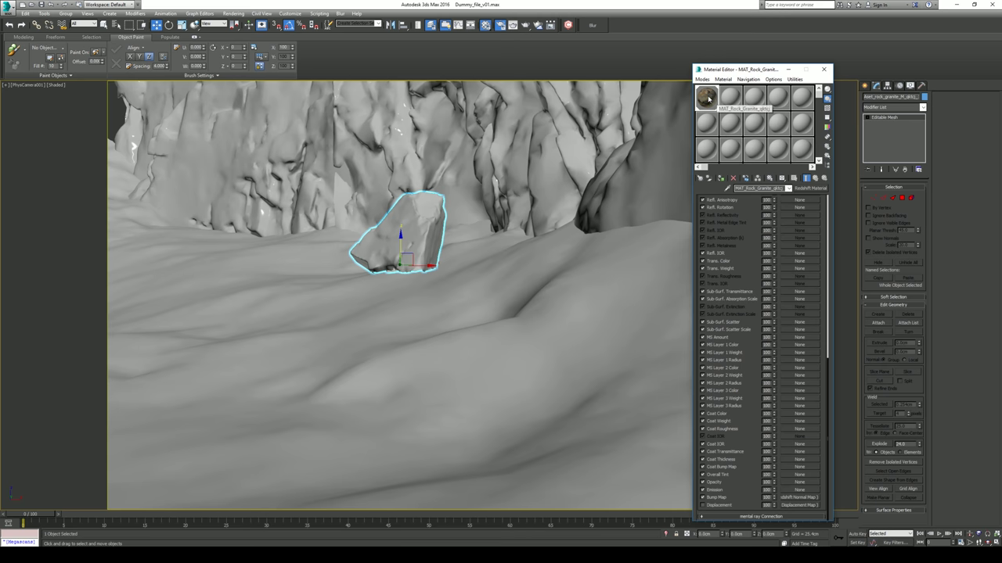
pyautogui.moveTo(828, 365)
pyautogui.mouseDown()
pyautogui.moveTo(827, 276)
pyautogui.moveTo(822, 382)
pyautogui.mouseUp()
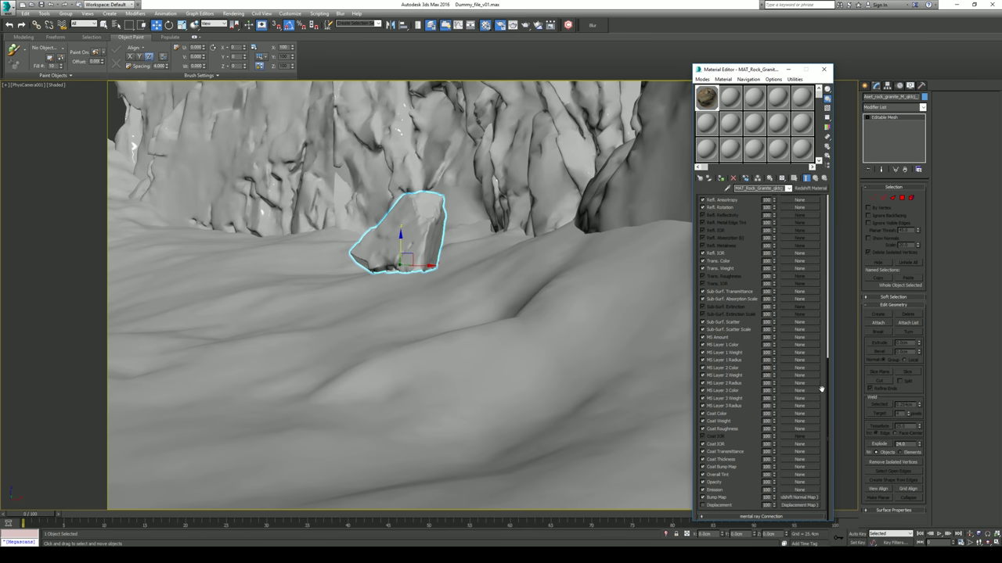
pyautogui.click(789, 69)
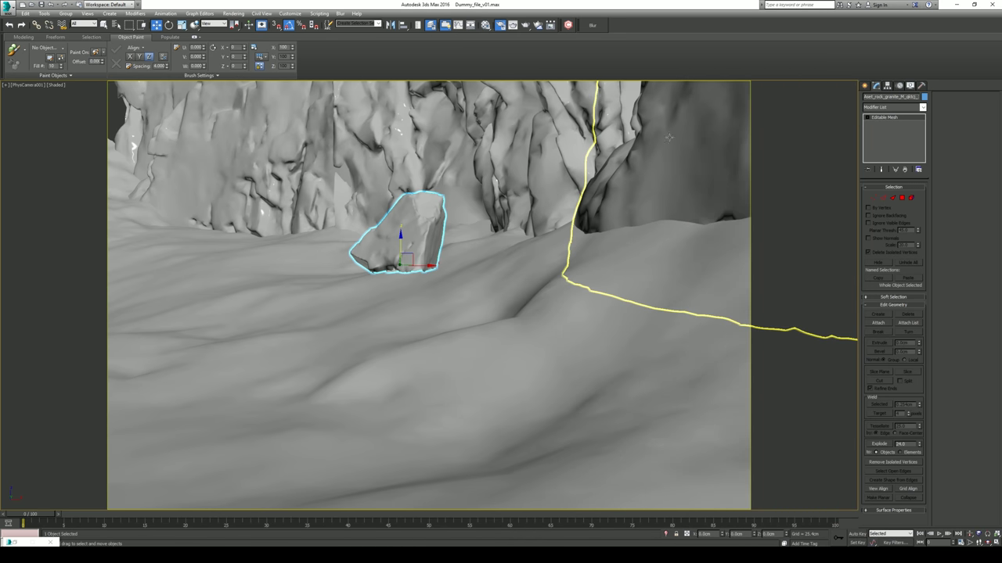
# Switch to two viewports and orbit the Perspective view close to the rock with safe frame on.
pyautogui.click(995, 540)
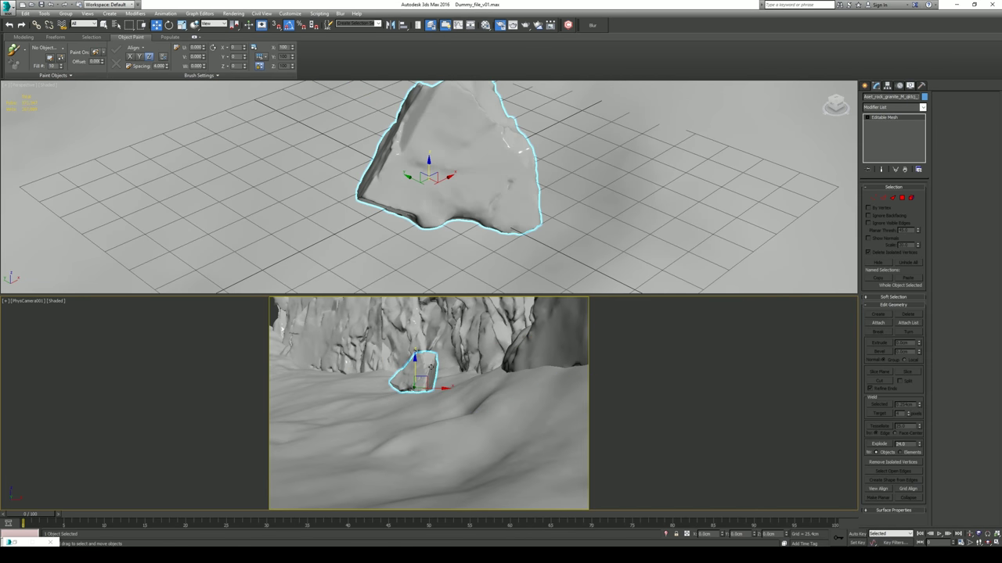
pyautogui.keyDown('alt'); pyautogui.moveTo(446, 281); pyautogui.dragTo(538, 208, button='middle'); pyautogui.keyUp('alt')
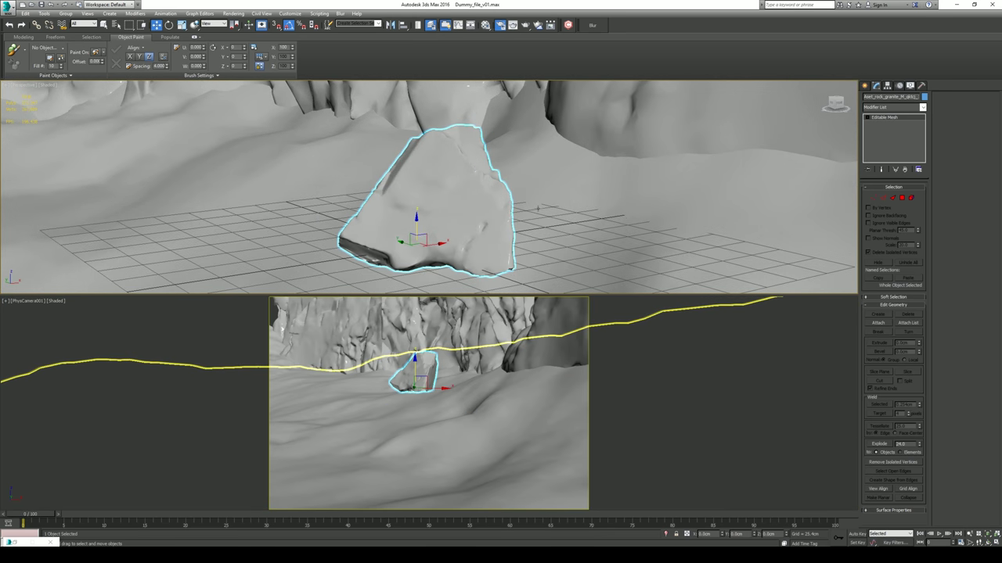
pyautogui.scroll(3, 524, 213)
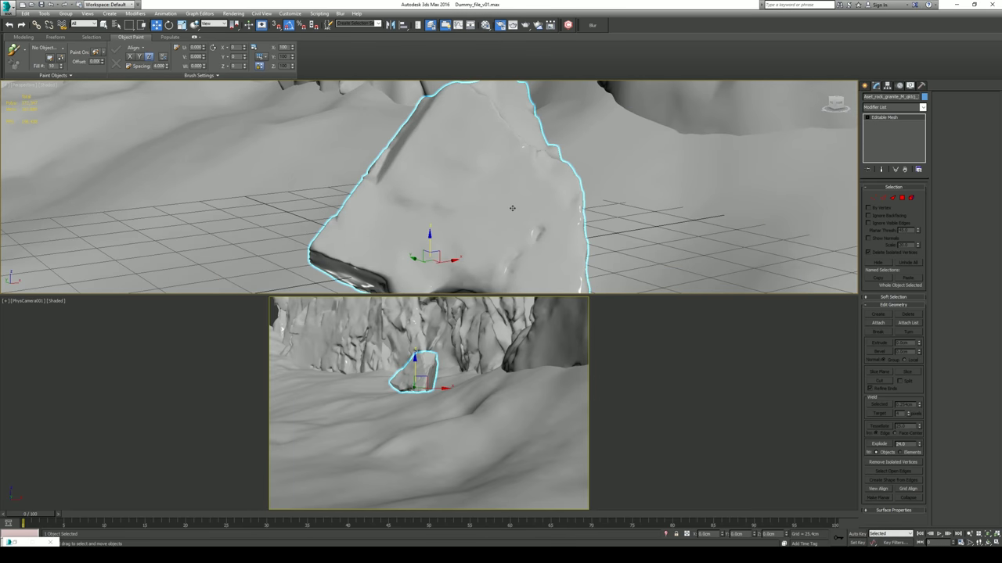
pyautogui.hotkey('shift', 'f')
pyautogui.scroll(3, 476, 207)
pyautogui.keyDown('alt'); pyautogui.moveTo(470, 205); pyautogui.dragTo(461, 199, button='middle'); pyautogui.keyUp('alt')
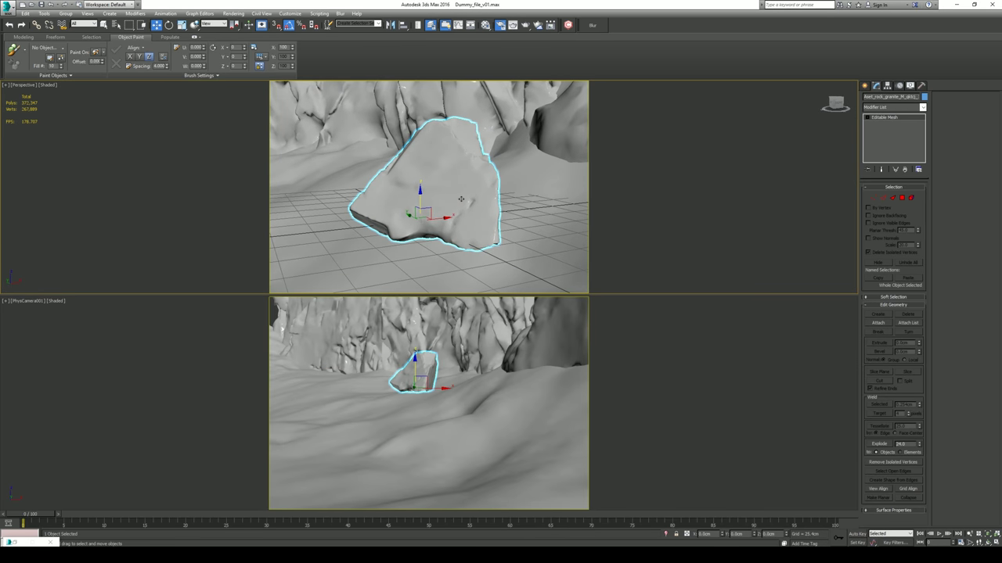
# Test-render the textured granite rock from the Perspective view and close the render.
pyautogui.click(502, 28)
pyautogui.hotkey('shift', 'q')
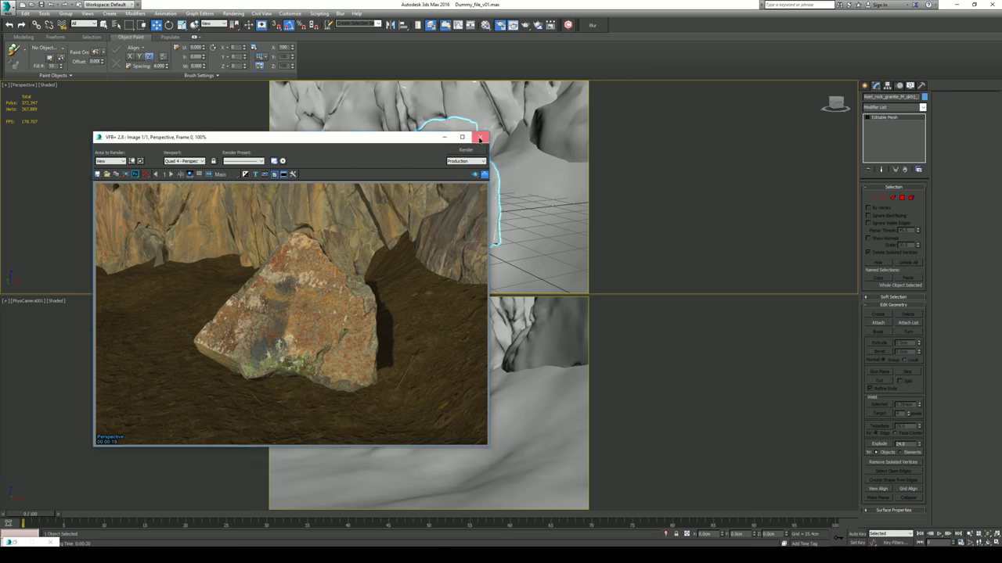
pyautogui.click(480, 137)
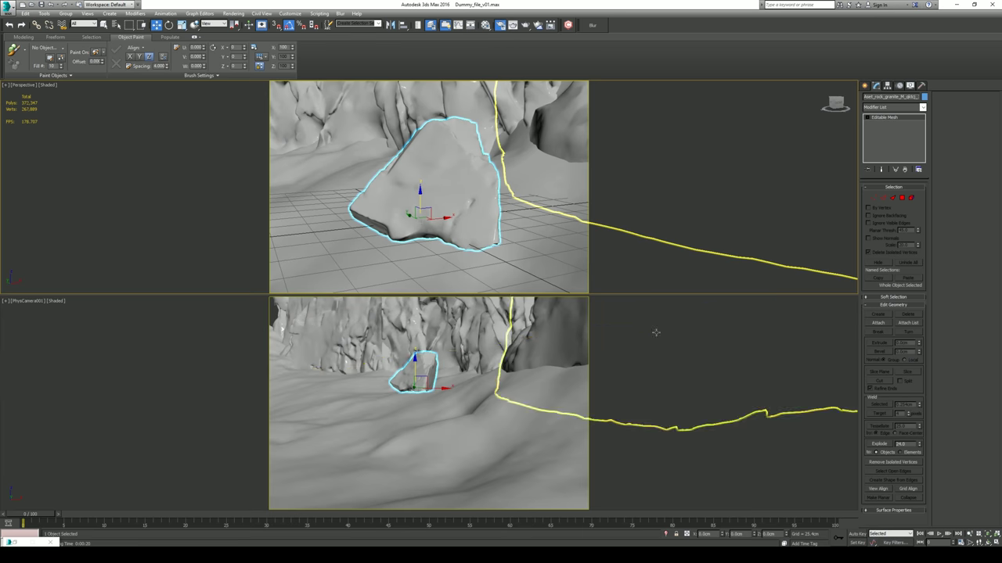
# Orbit out to a high view over the rock, undoing an accidental rock move.
pyautogui.keyDown('alt'); pyautogui.moveTo(428, 188); pyautogui.dragTo(411, 291, button='middle'); pyautogui.keyUp('alt')
pyautogui.moveTo(471, 209); pyautogui.dragTo(422, 259)
pyautogui.hotkey('ctrl', 'z')
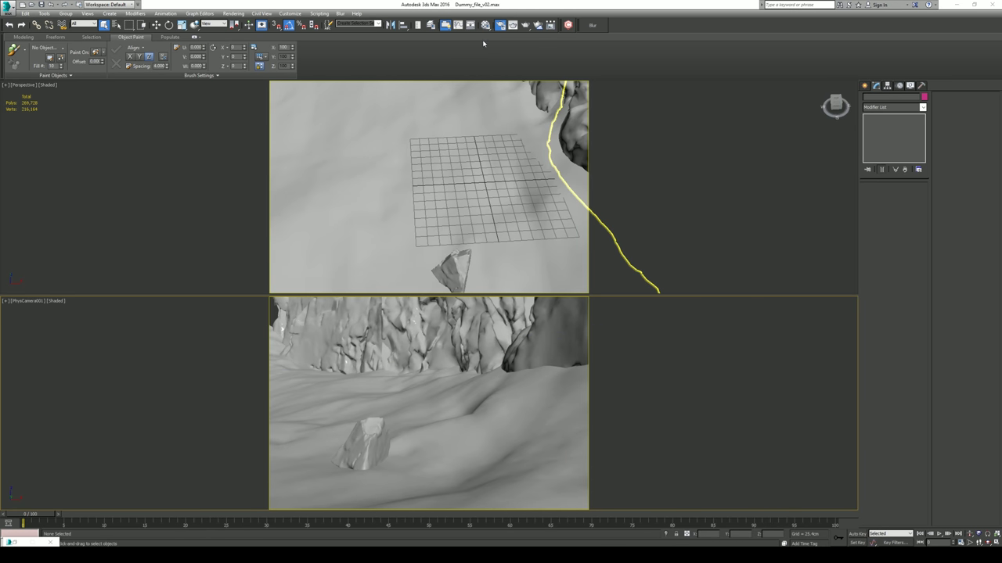
# Hide the Test layer, show the rock layers, and select one of the hero rocks.
pyautogui.click(431, 25)
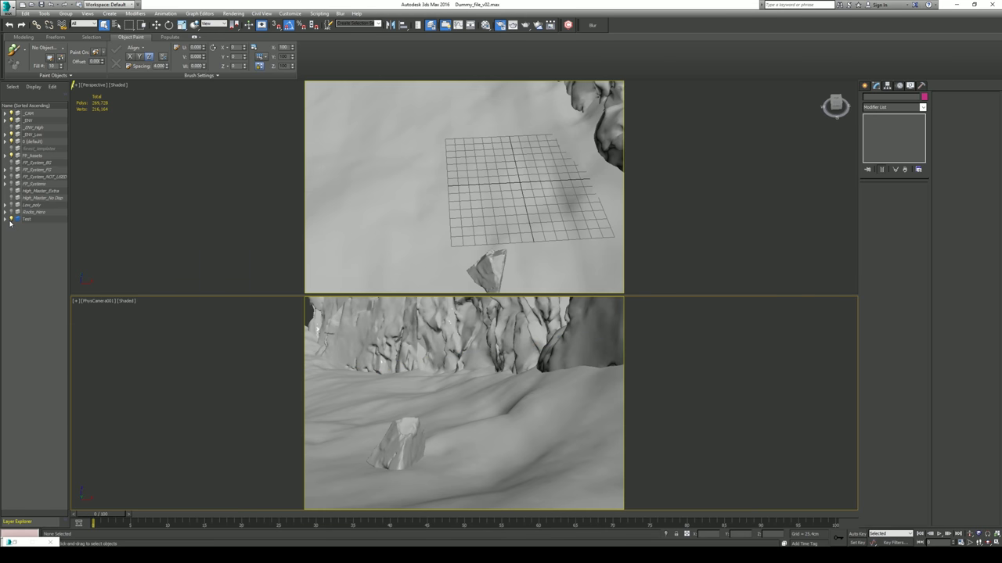
pyautogui.click(10, 220)
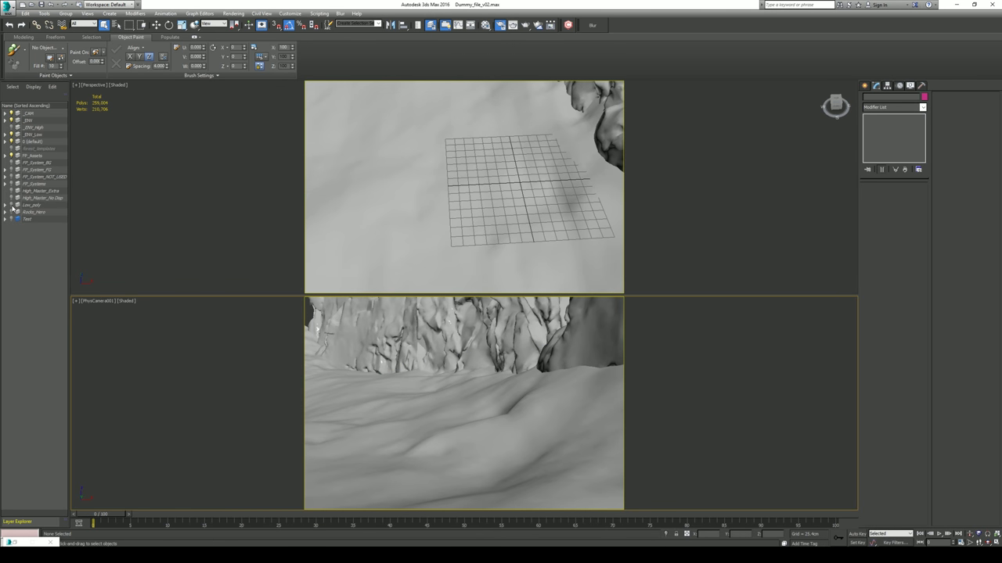
pyautogui.click(11, 205)
pyautogui.click(11, 213)
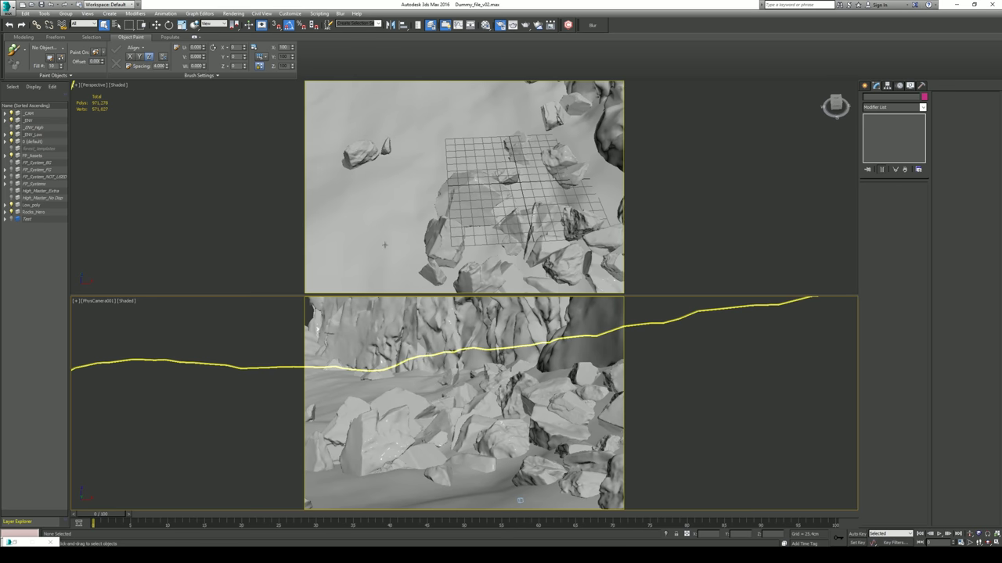
pyautogui.keyDown('alt'); pyautogui.moveTo(510, 242); pyautogui.dragTo(440, 216, button='middle'); pyautogui.keyUp('alt')
pyautogui.click(480, 221)
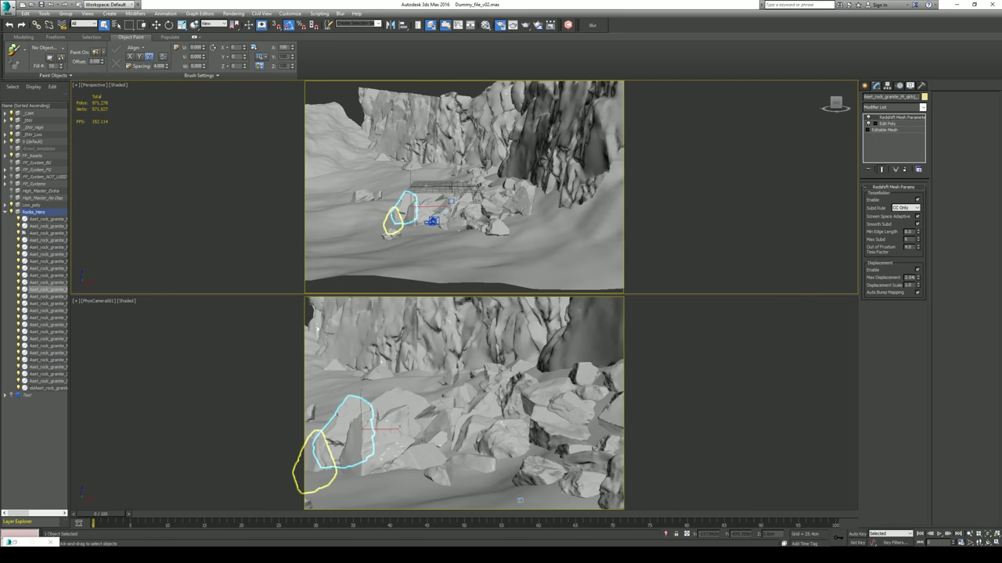
# Test-render the rock pile from the maximized camera view, then select all 131 grass objects for moving.
pyautogui.click(995, 542)
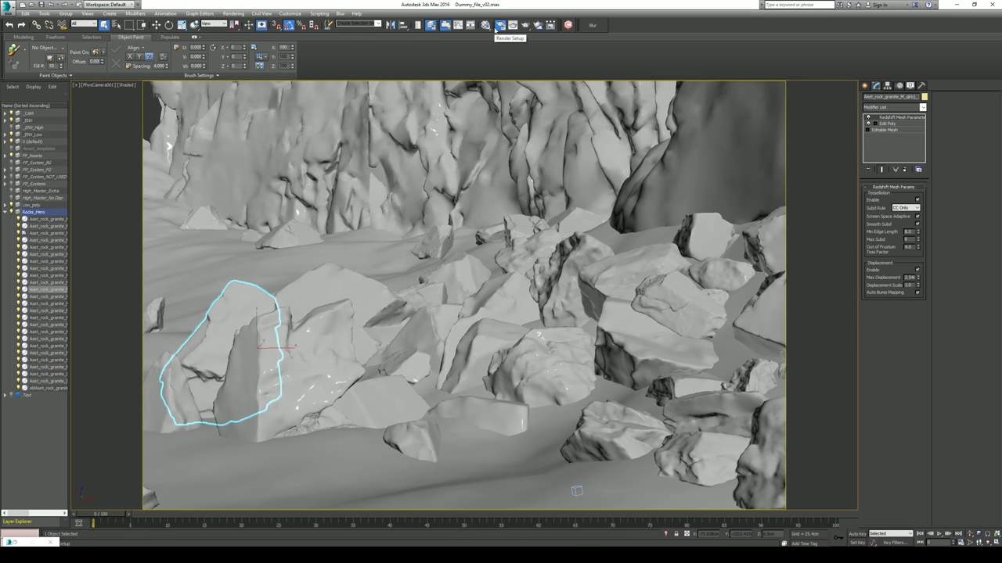
pyautogui.click(513, 24)
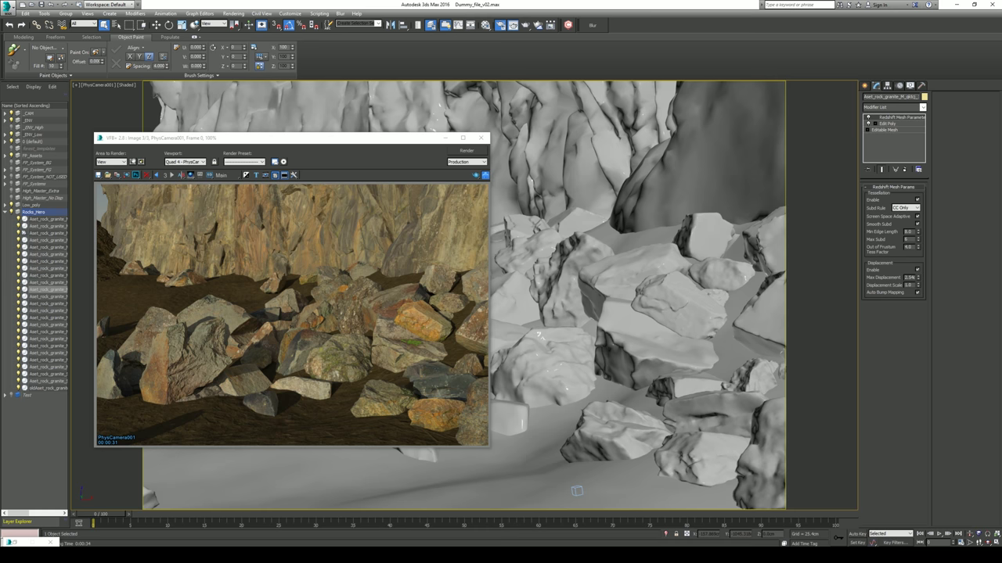
pyautogui.click(463, 138)
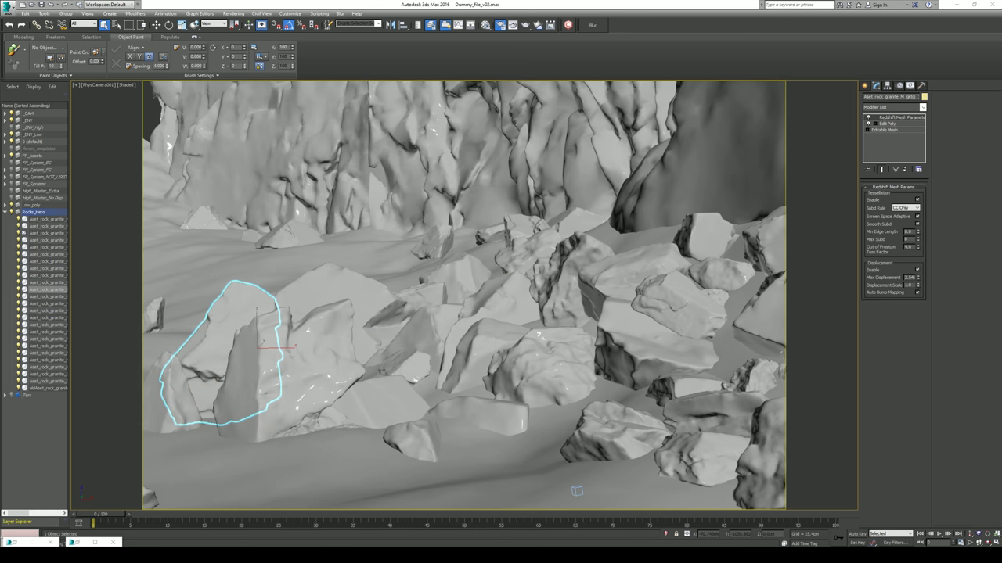
pyautogui.hotkey('ctrl', 'a')
pyautogui.press('w')
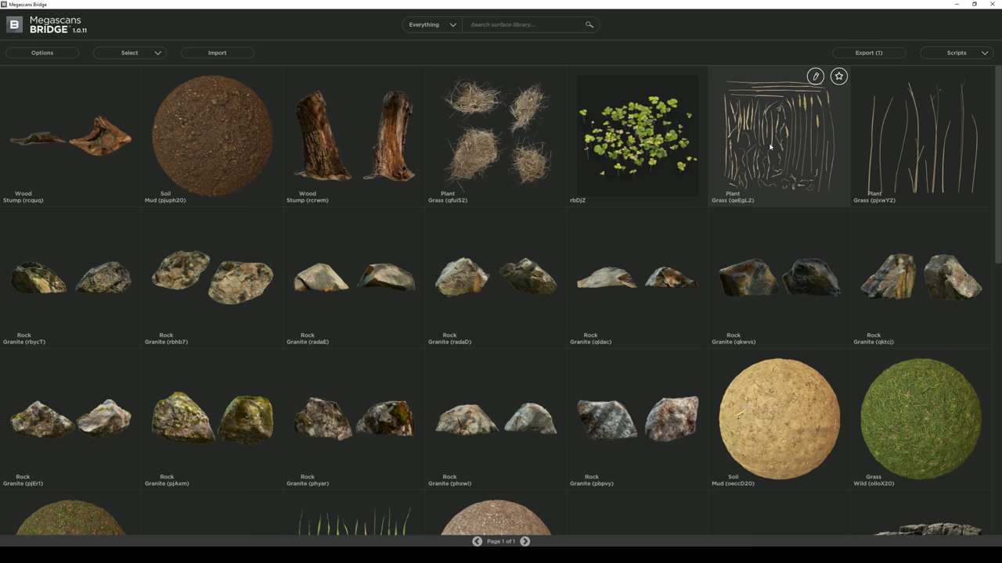
pyautogui.click(976, 54)
pyautogui.moveTo(936, 82)
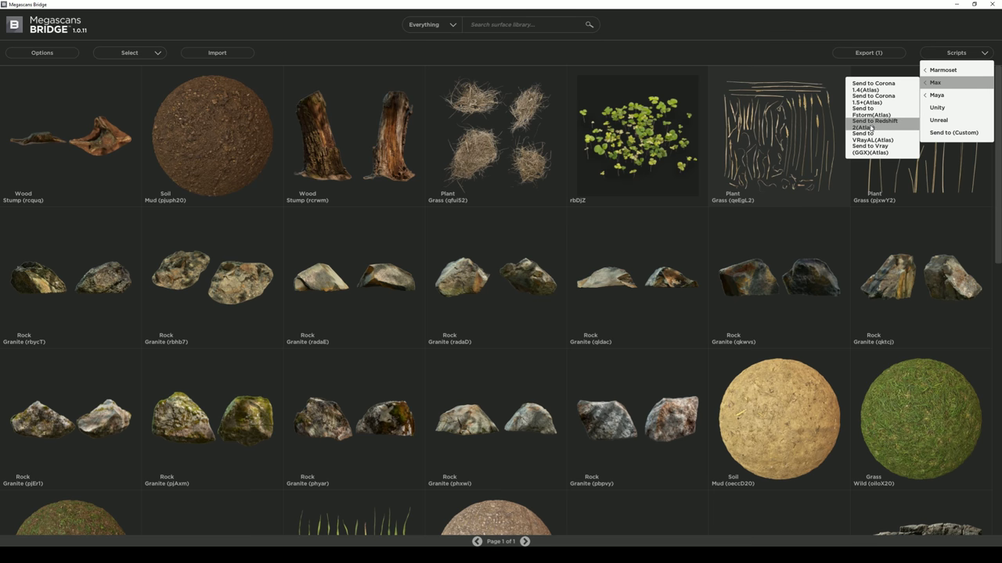
pyautogui.click(884, 130)
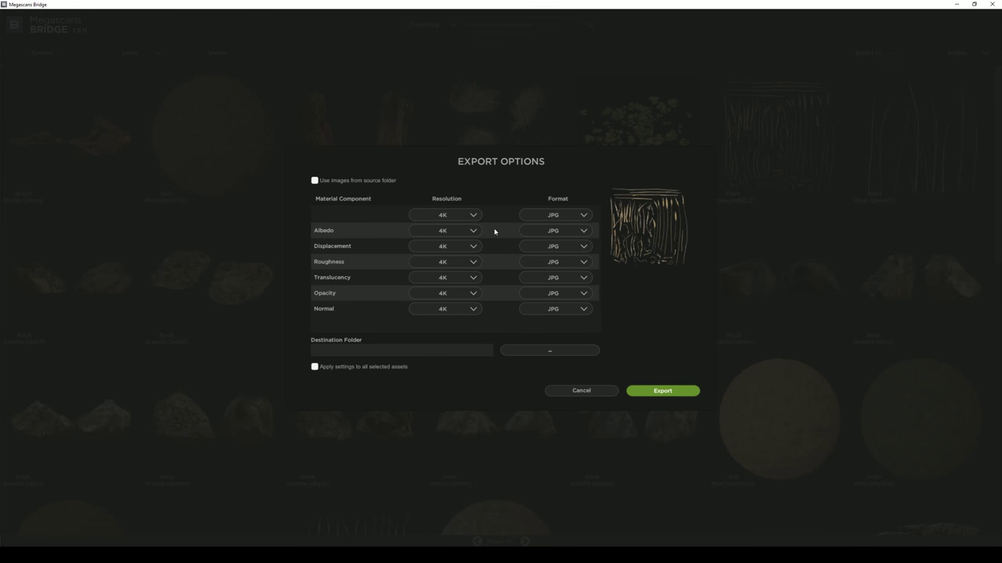
pyautogui.click(459, 220)
pyautogui.click(460, 220)
pyautogui.click(315, 180)
pyautogui.click(583, 391)
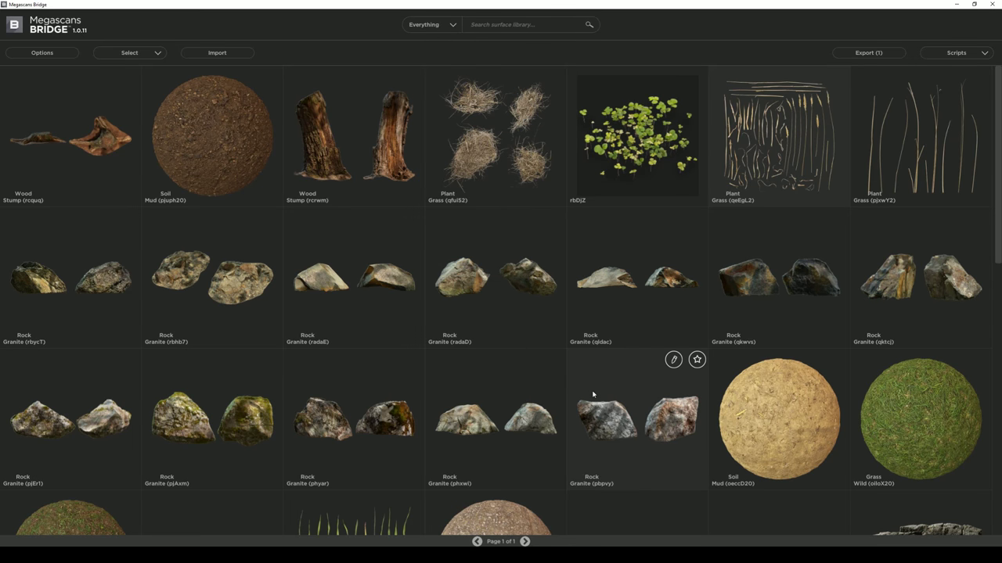
# Back in multi-view layout, orbit the Perspective view and frame the tall grass assets.
pyautogui.click(957, 4)
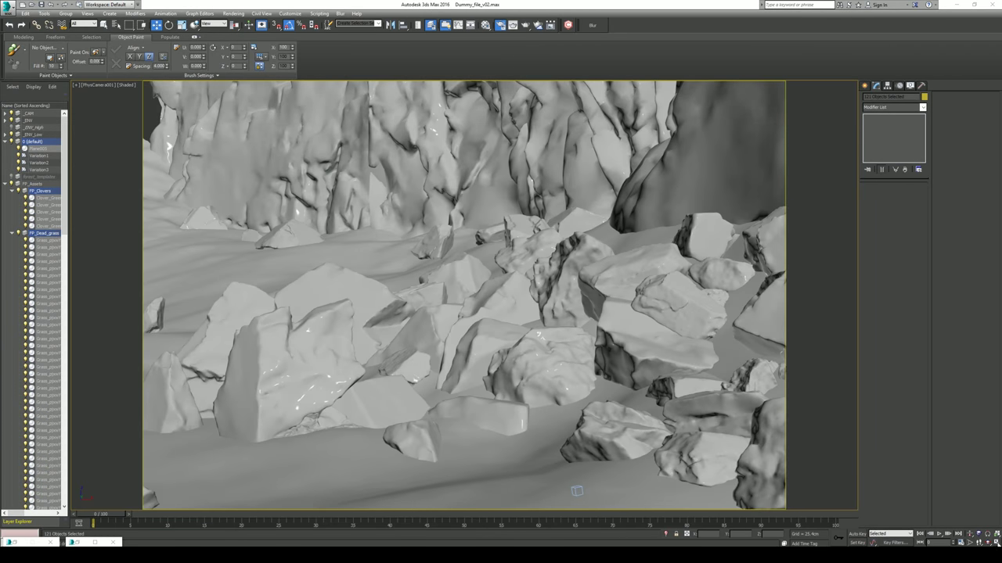
pyautogui.hotkey('alt', 'w')
pyautogui.keyDown('alt'); pyautogui.moveTo(407, 235); pyautogui.dragTo(470, 235, button='middle'); pyautogui.keyUp('alt')
pyautogui.scroll(6, 547, 172)
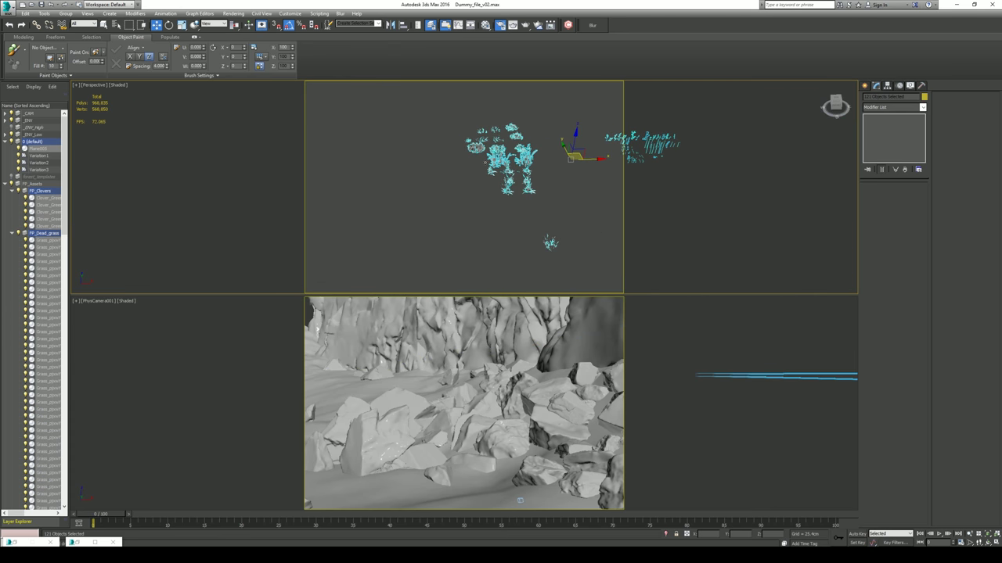
pyautogui.scroll(2, 550, 150)
pyautogui.click(514, 168)
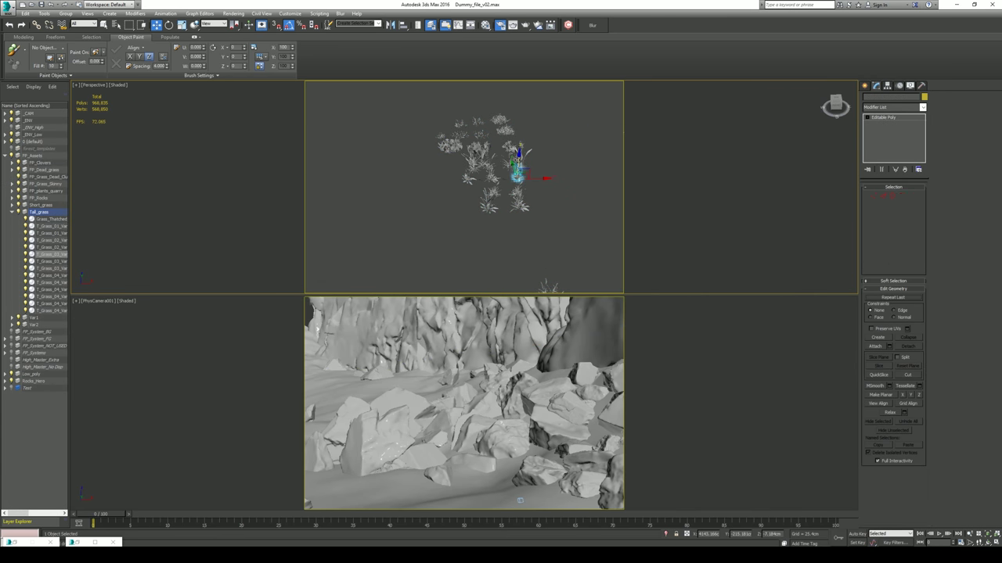
pyautogui.press('z')
pyautogui.scroll(-3, 479, 187)
pyautogui.scroll(-10, 479, 188)
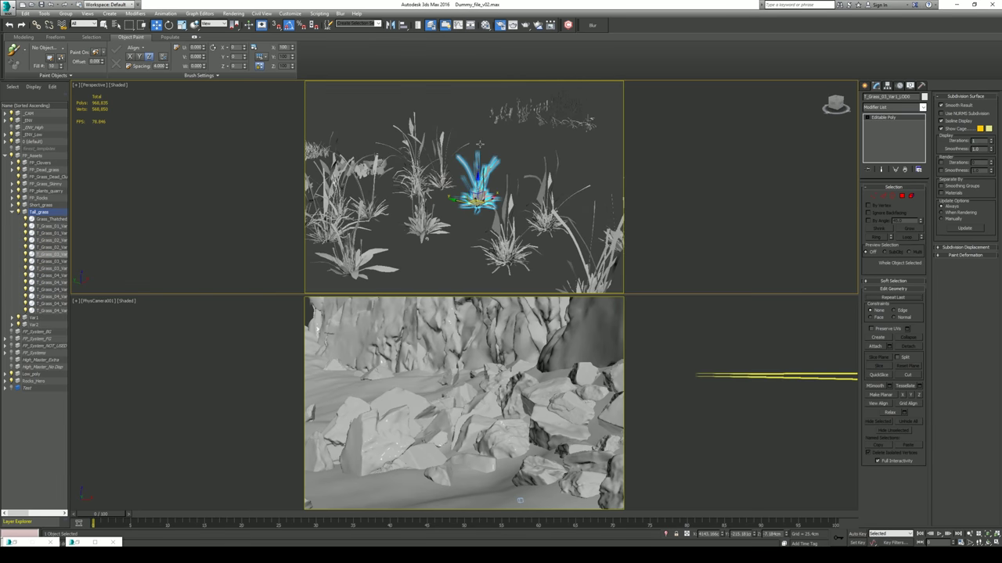
pyautogui.press('z')
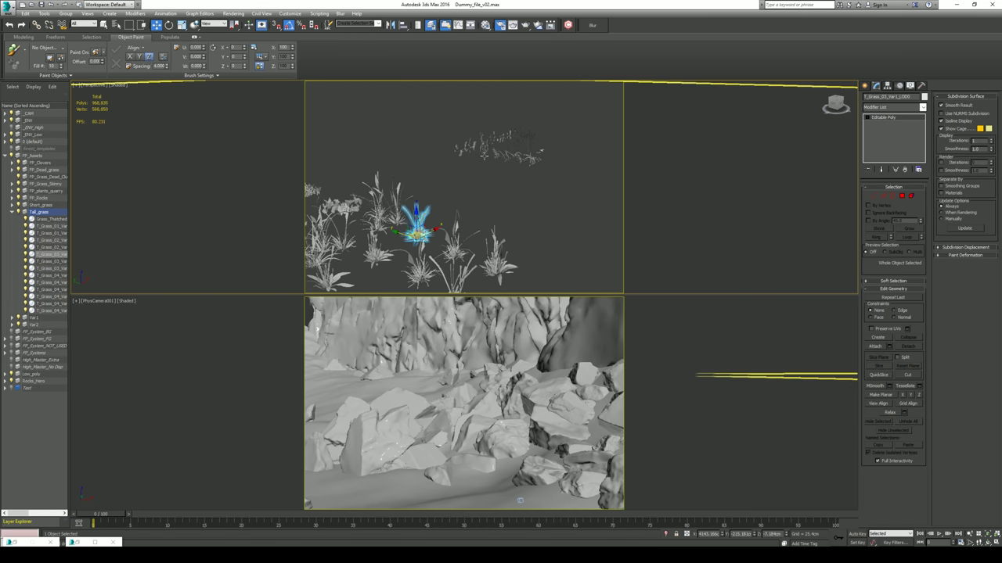
pyautogui.keyDown('alt'); pyautogui.moveTo(479, 188); pyautogui.dragTo(443, 192, button='middle'); pyautogui.keyUp('alt')
pyautogui.scroll(-4, 461, 185)
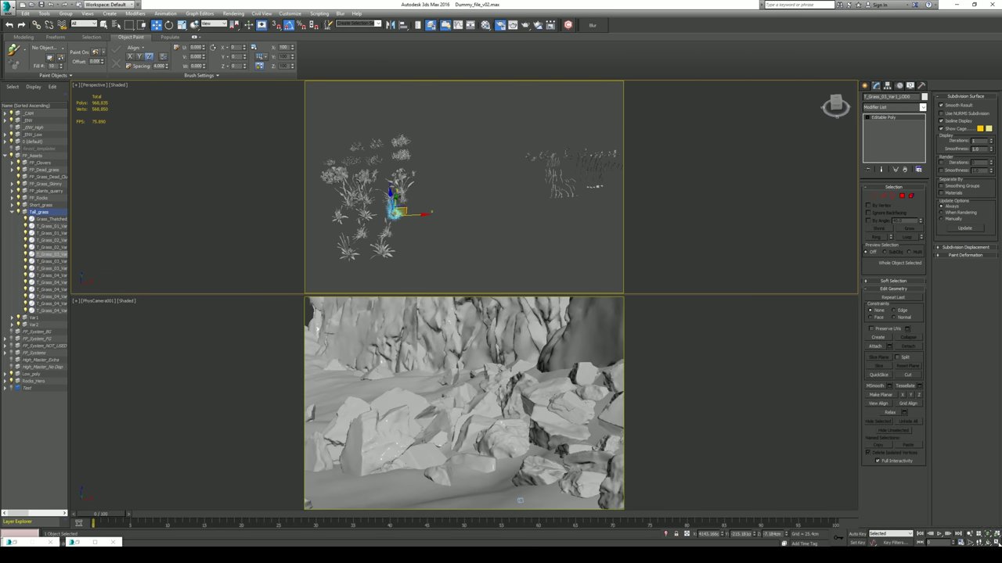
# Maximize the Perspective view, look down on the grass clusters, and select individual dead-grass blades.
pyautogui.click(996, 542)
pyautogui.scroll(3, 430, 286)
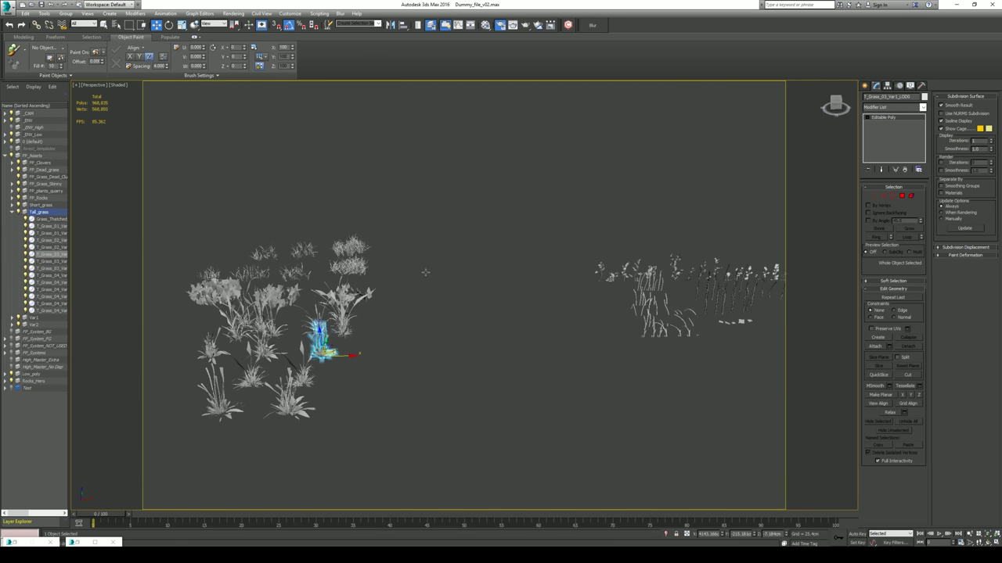
pyautogui.click(647, 310)
pyautogui.press('z')
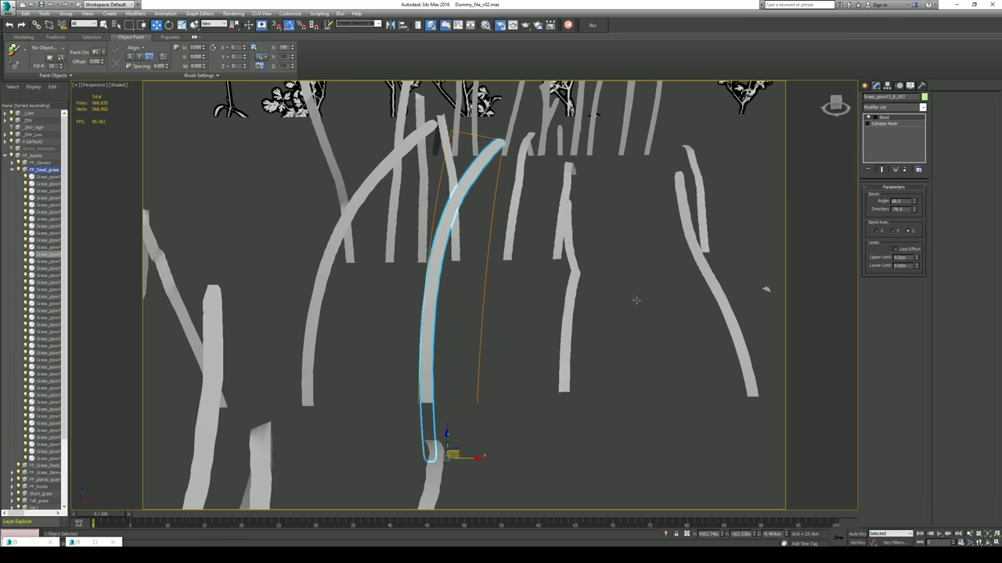
pyautogui.keyDown('alt'); pyautogui.moveTo(636, 300); pyautogui.dragTo(544, 187, button='middle'); pyautogui.keyUp('alt')
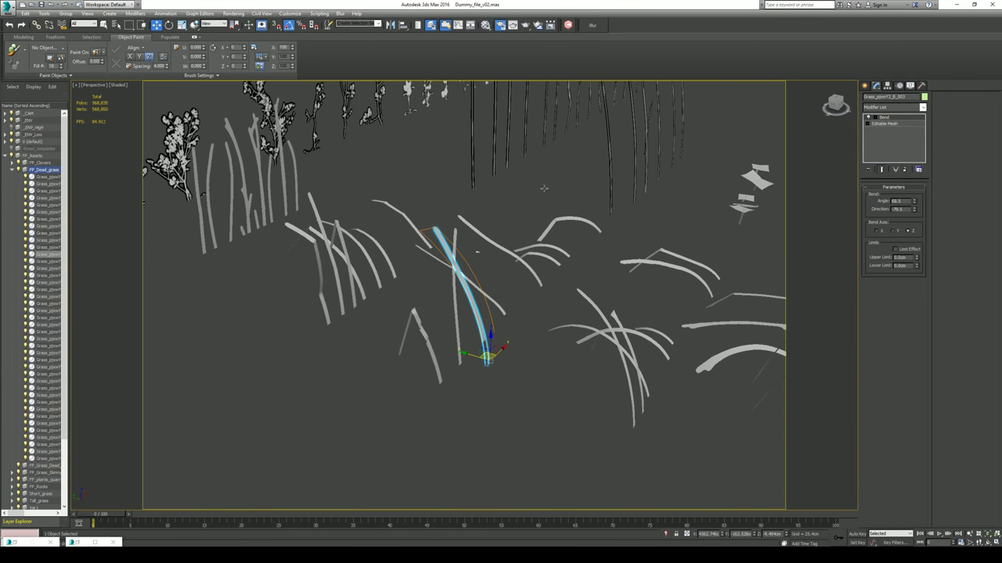
pyautogui.click(321, 262)
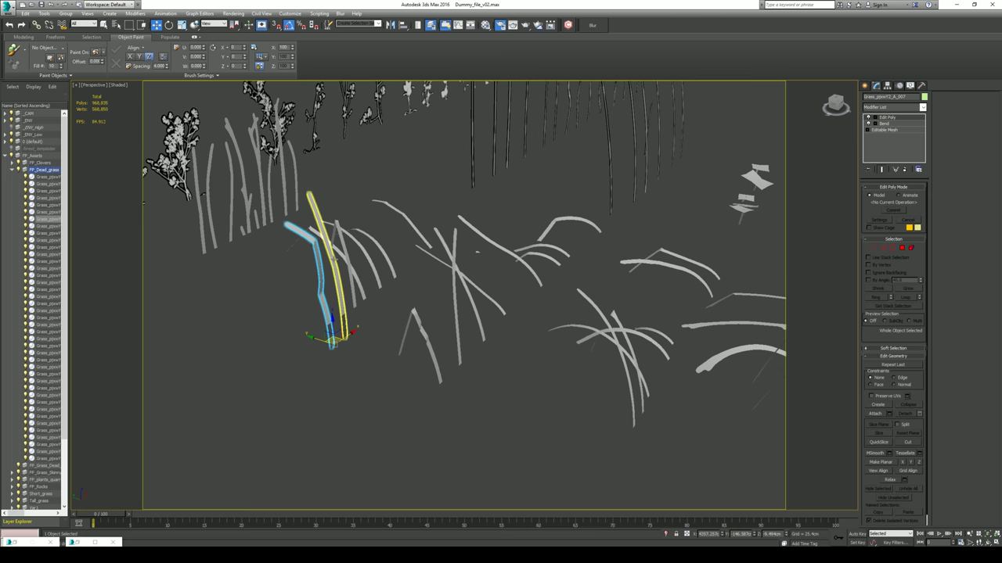
pyautogui.click(346, 258)
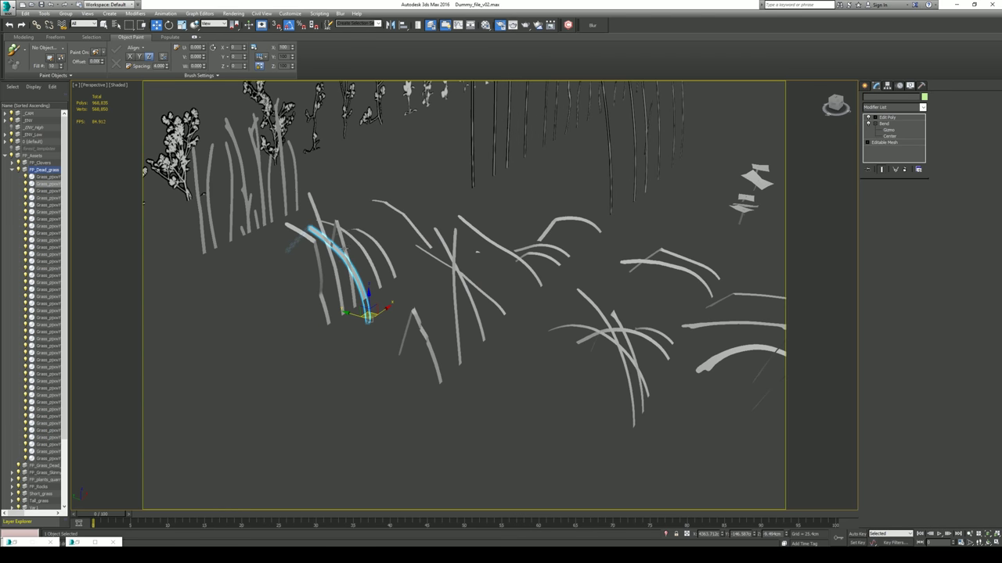
pyautogui.click(367, 244)
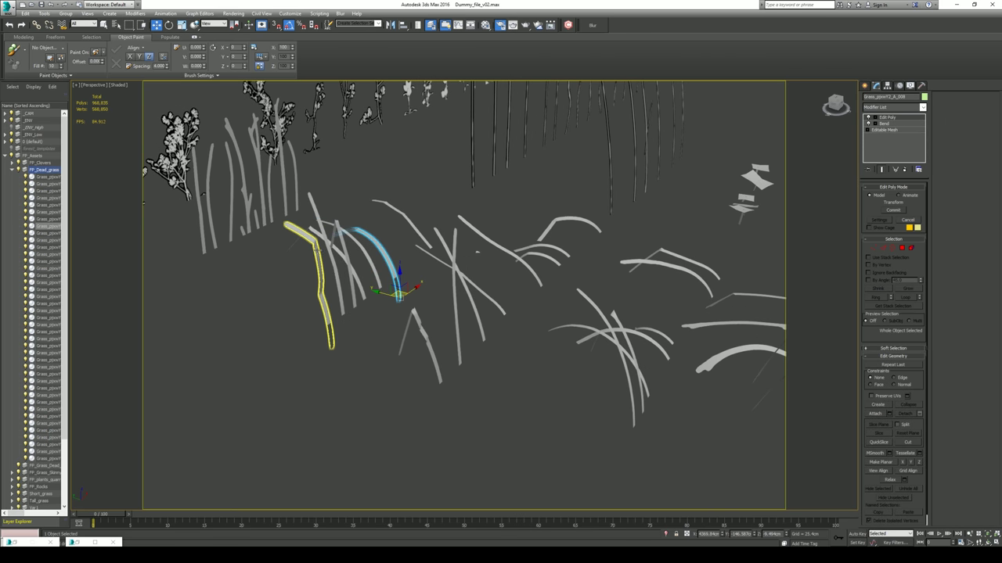
pyautogui.click(316, 248)
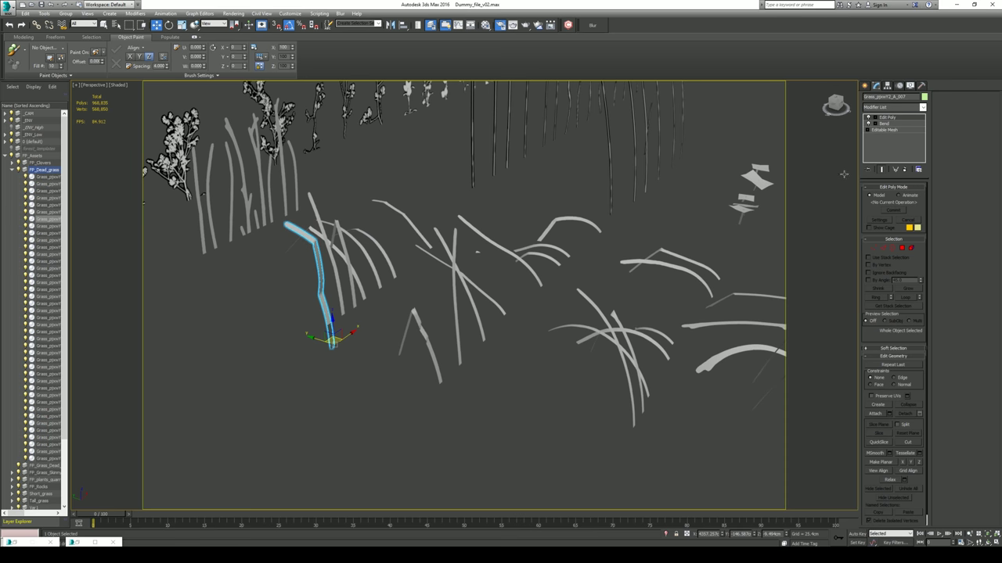
# Toggle the blades' Bend modifier off and back on, then deselect and reframe the view.
pyautogui.click(869, 118)
pyautogui.press('1')
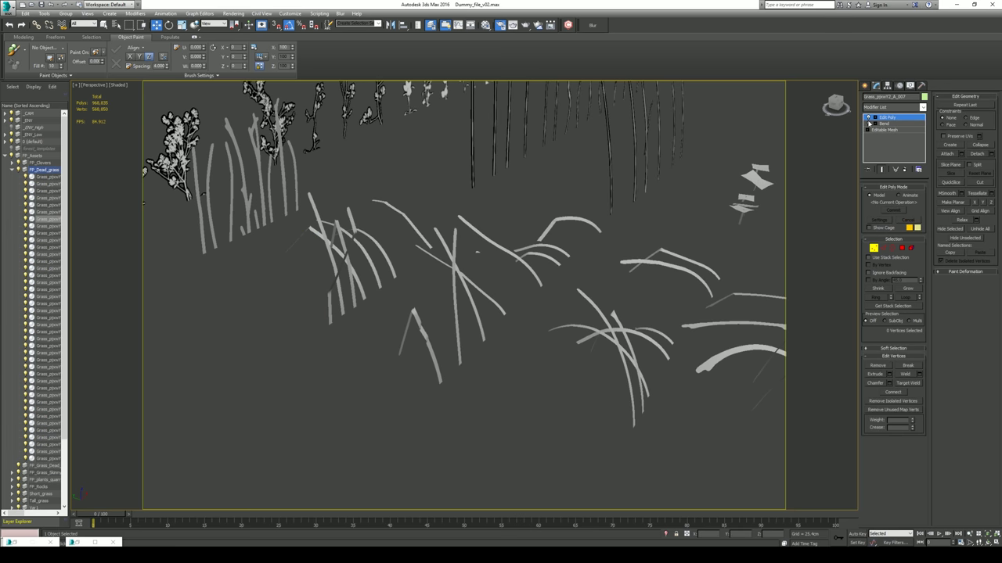
pyautogui.click(869, 125)
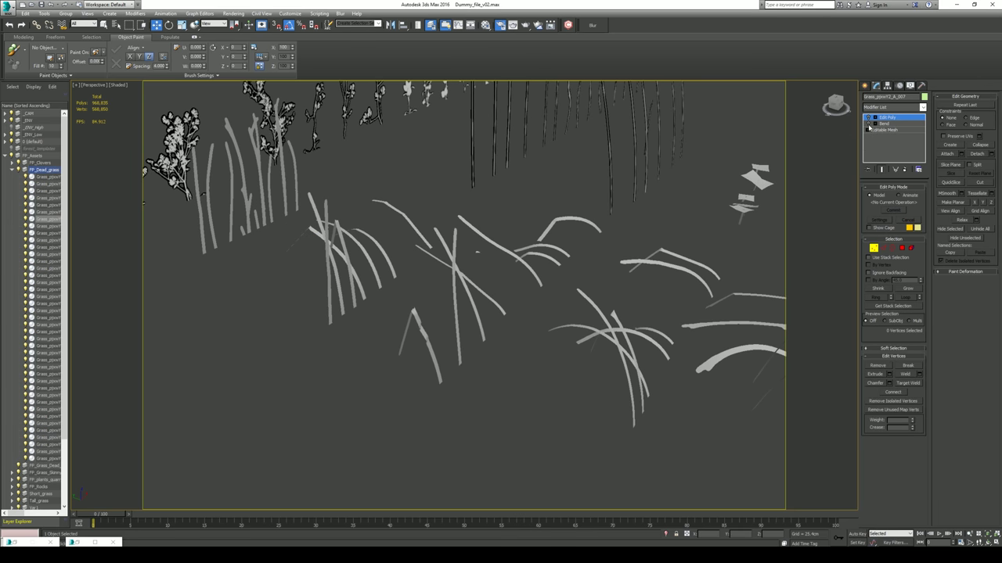
pyautogui.click(869, 124)
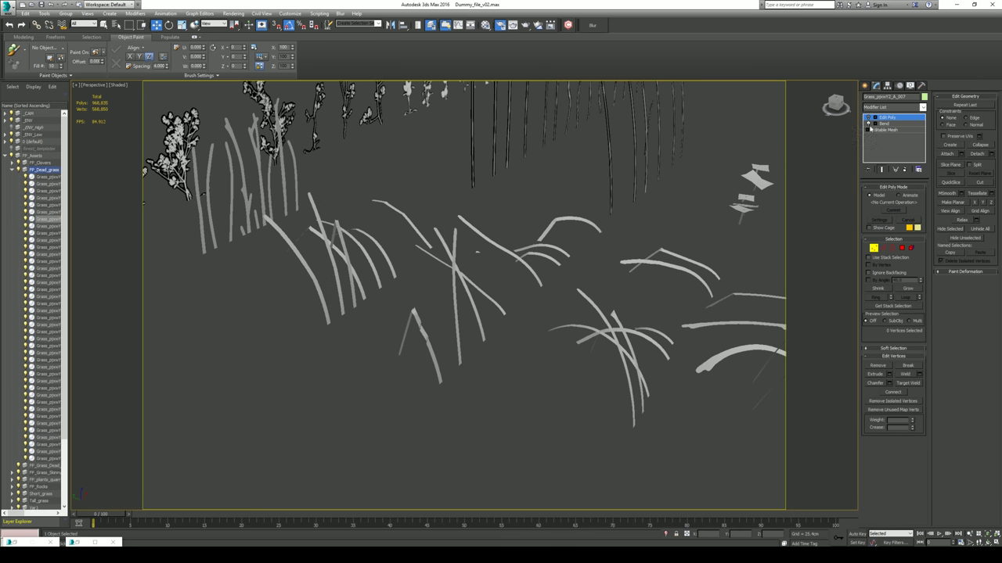
pyautogui.click(869, 118)
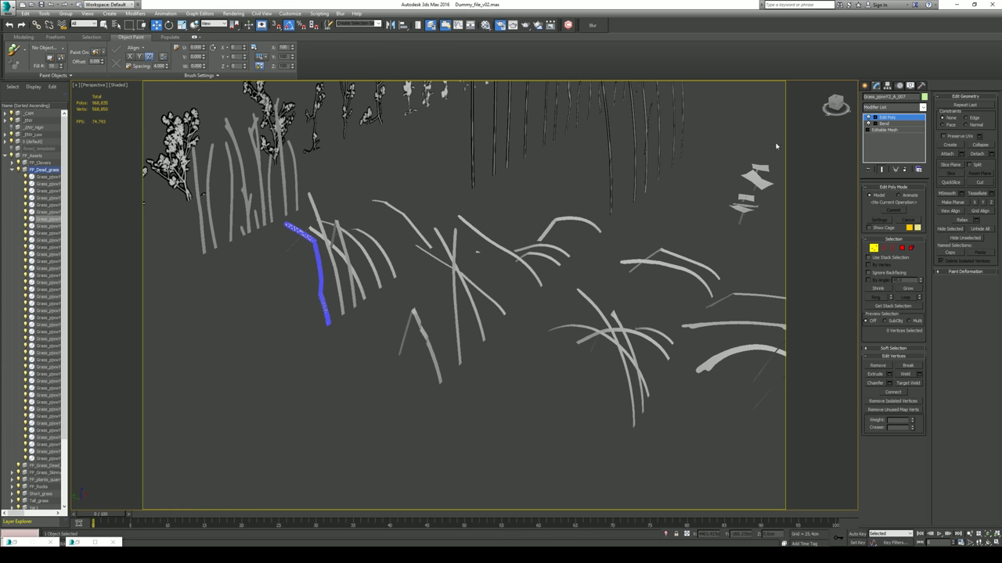
pyautogui.click(864, 85)
pyautogui.click(362, 356)
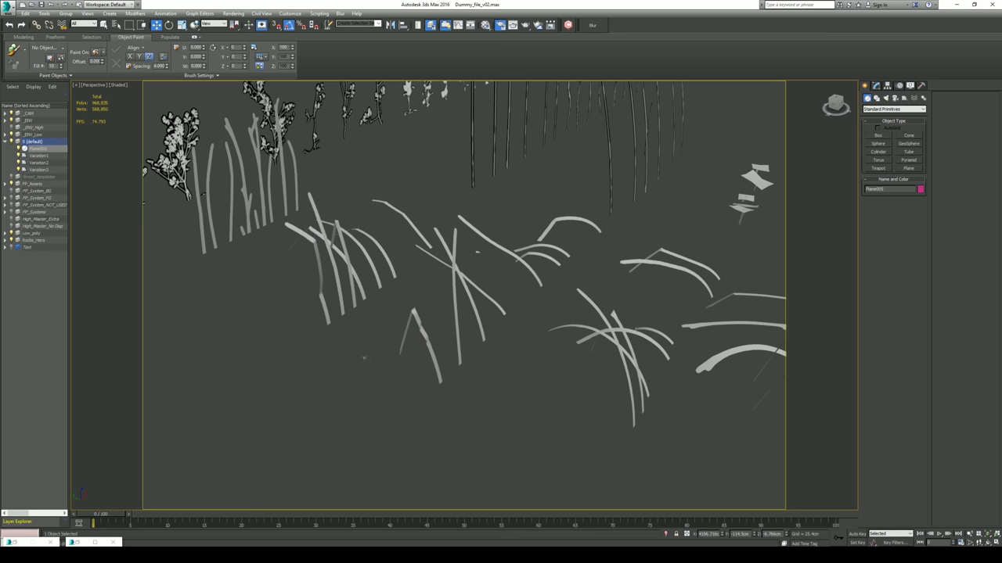
pyautogui.moveTo(476, 252); pyautogui.dragTo(514, 290, button='middle')
pyautogui.scroll(-4, 515, 290)
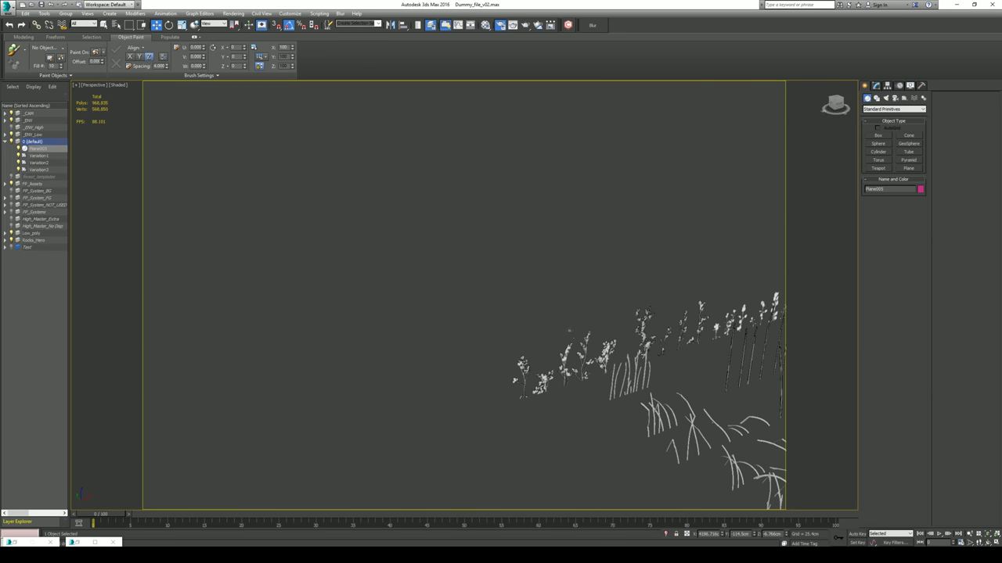
# Frame a dead-grass blade and orbit the Perspective view to a higher angle on the grass patch.
pyautogui.click(695, 438)
pyautogui.press('z')
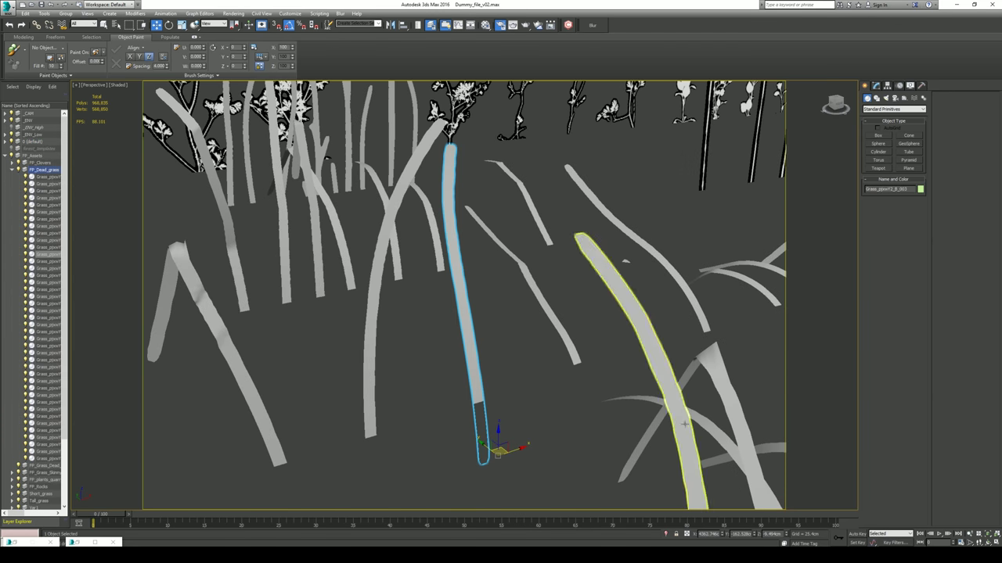
pyautogui.scroll(-3, 584, 345)
pyautogui.keyDown('alt'); pyautogui.moveTo(584, 345); pyautogui.dragTo(689, 144, button='middle'); pyautogui.keyUp('alt')
pyautogui.scroll(2, 540, 262)
pyautogui.keyDown('alt'); pyautogui.moveTo(540, 263); pyautogui.dragTo(626, 205, button='middle'); pyautogui.keyUp('alt')
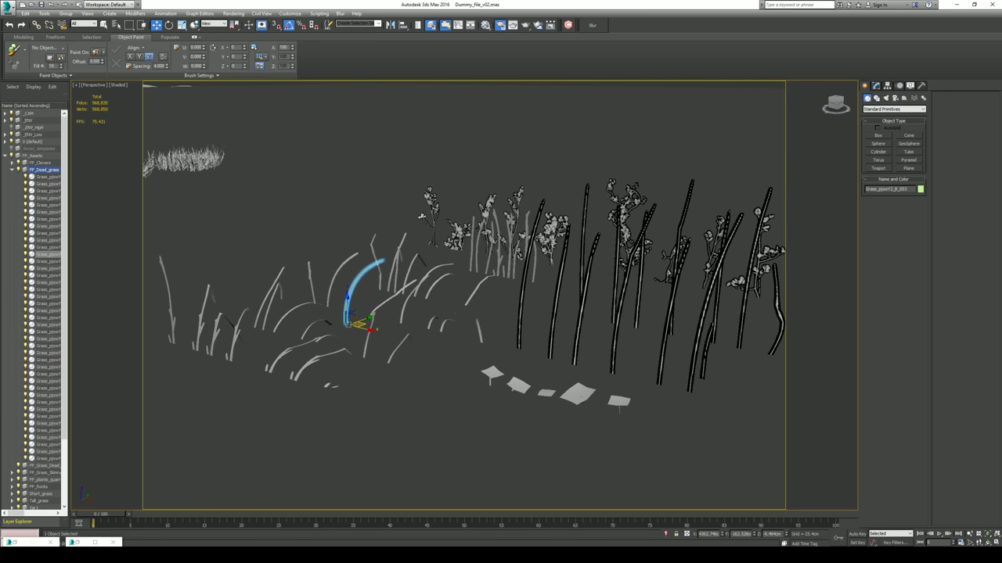
# Test-render the grass assets, close the render, and look down on the grass clumps.
pyautogui.hotkey('shift', 'q')
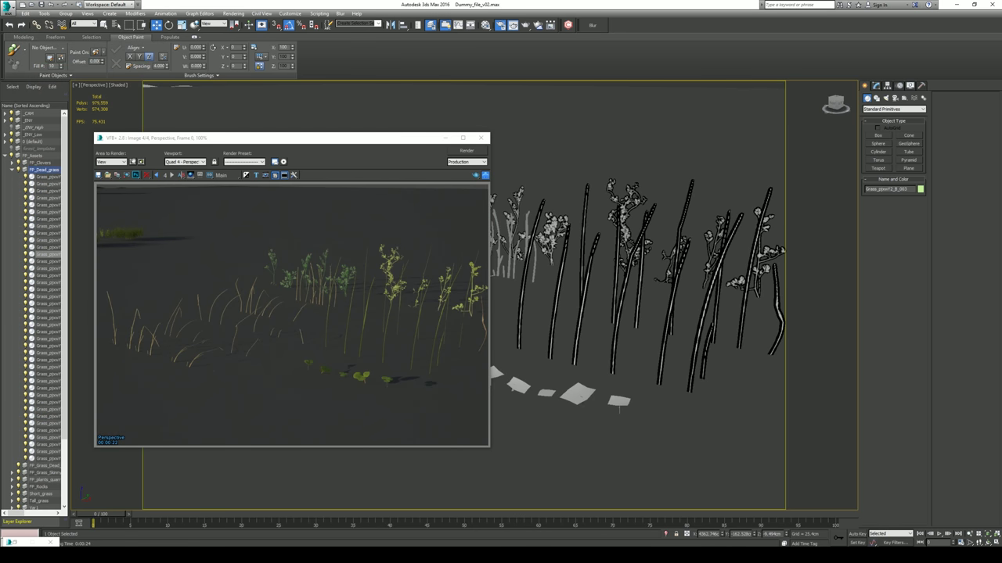
pyautogui.click(481, 138)
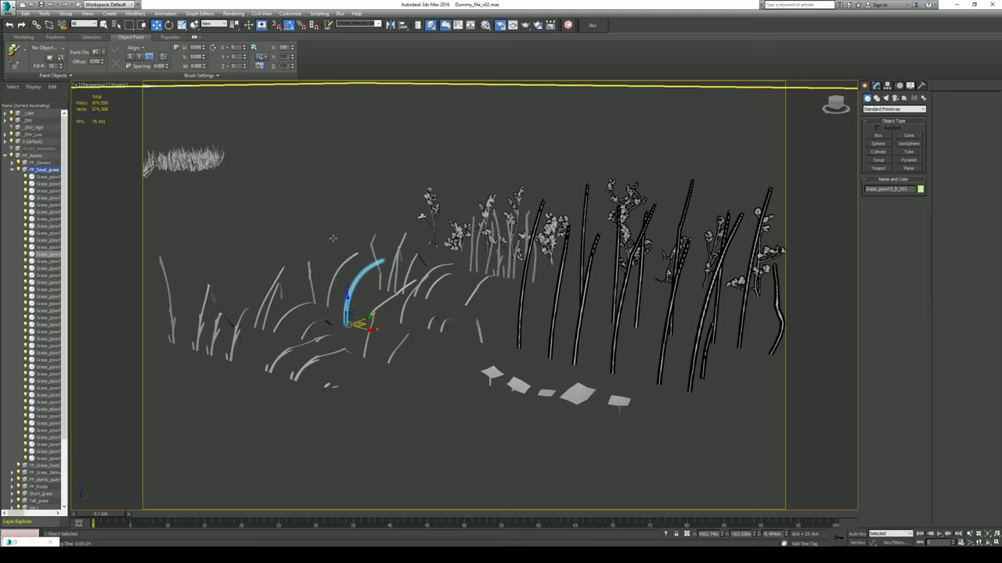
pyautogui.scroll(5, 470, 297)
pyautogui.keyDown('alt'); pyautogui.moveTo(469, 298); pyautogui.dragTo(470, 211, button='middle'); pyautogui.keyUp('alt')
# Frame and pan over the tall-grass clumps, restore the two-viewport layout, and collapse the Tall_grass layer.
pyautogui.click(600, 208)
pyautogui.press('z')
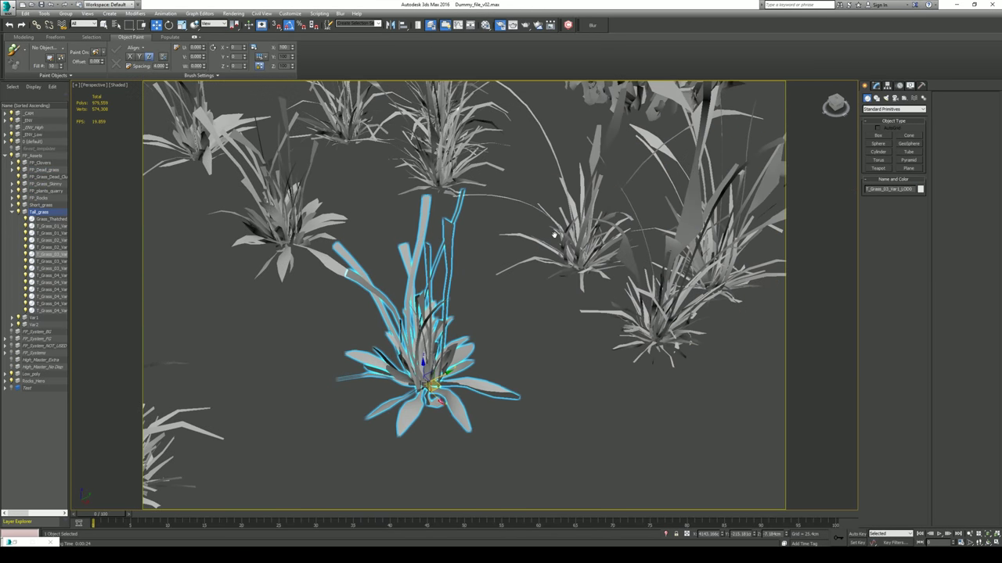
pyautogui.scroll(-4, 547, 246)
pyautogui.keyDown('alt'); pyautogui.moveTo(547, 246); pyautogui.dragTo(595, 284, button='middle'); pyautogui.keyUp('alt')
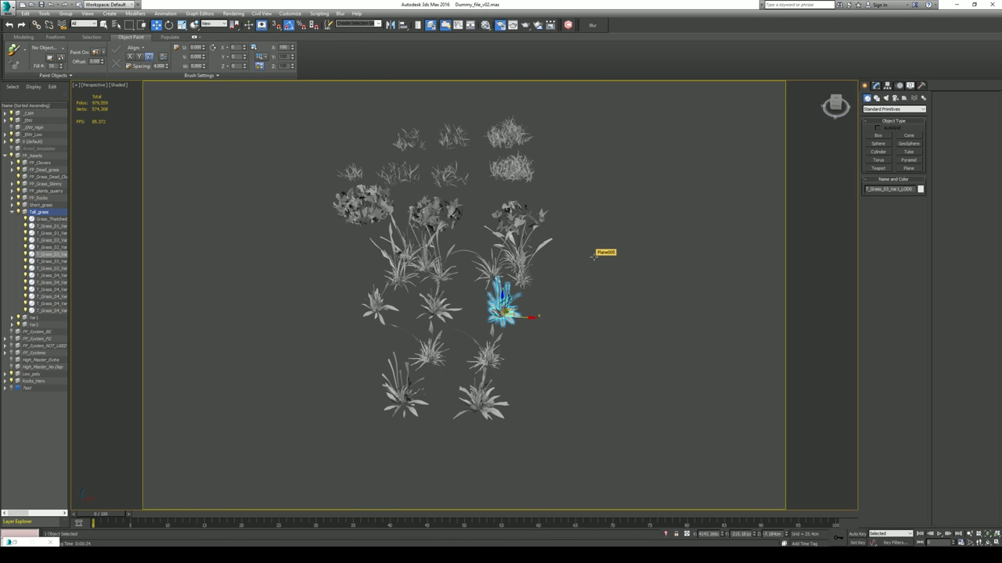
pyautogui.moveTo(604, 248); pyautogui.dragTo(402, 273, button='middle')
pyautogui.hotkey('alt', 'w')
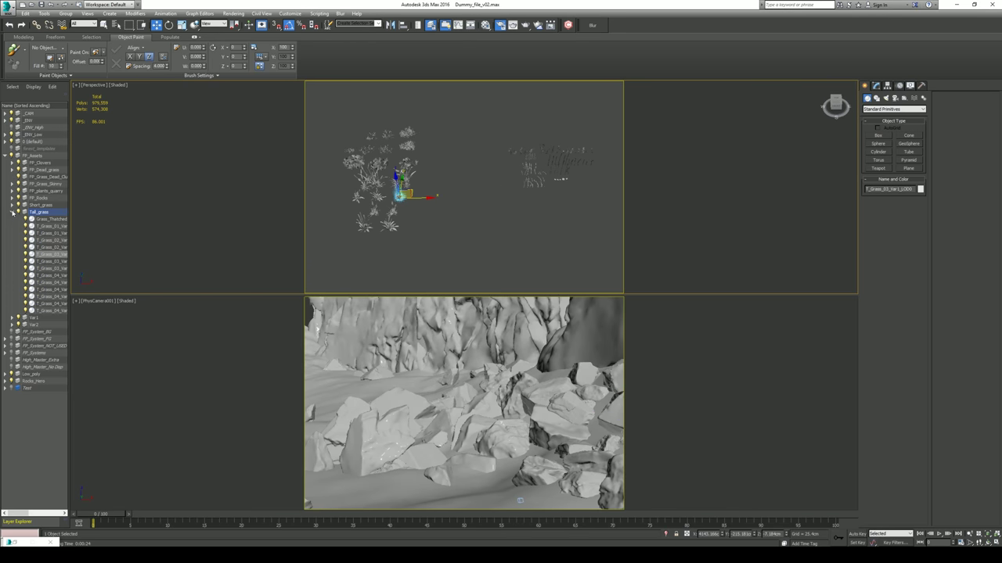
pyautogui.click(11, 212)
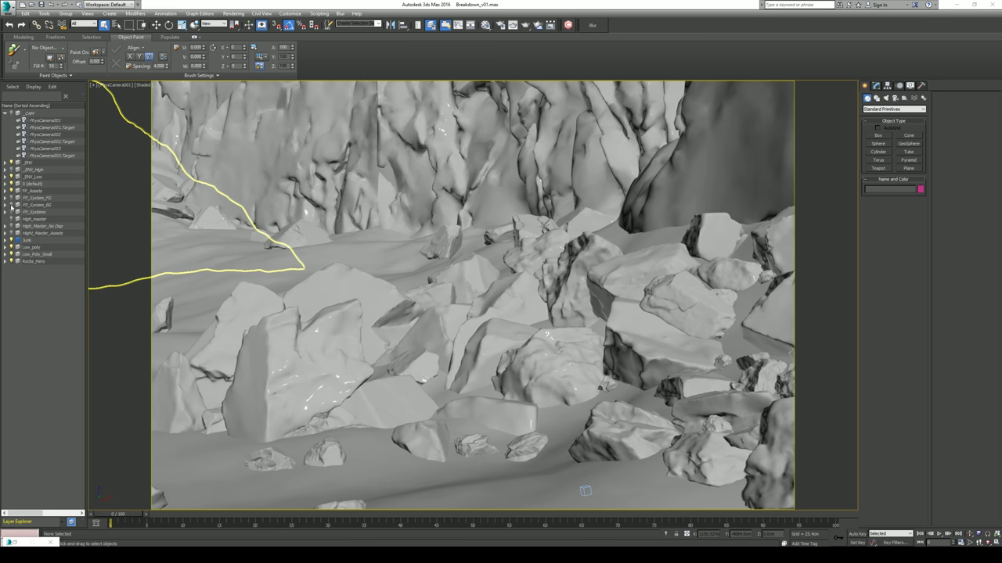
# Toggle the midground and foreground scatter layers, leaving the FP_System_FG grass visible.
pyautogui.click(10, 205)
pyautogui.click(10, 198)
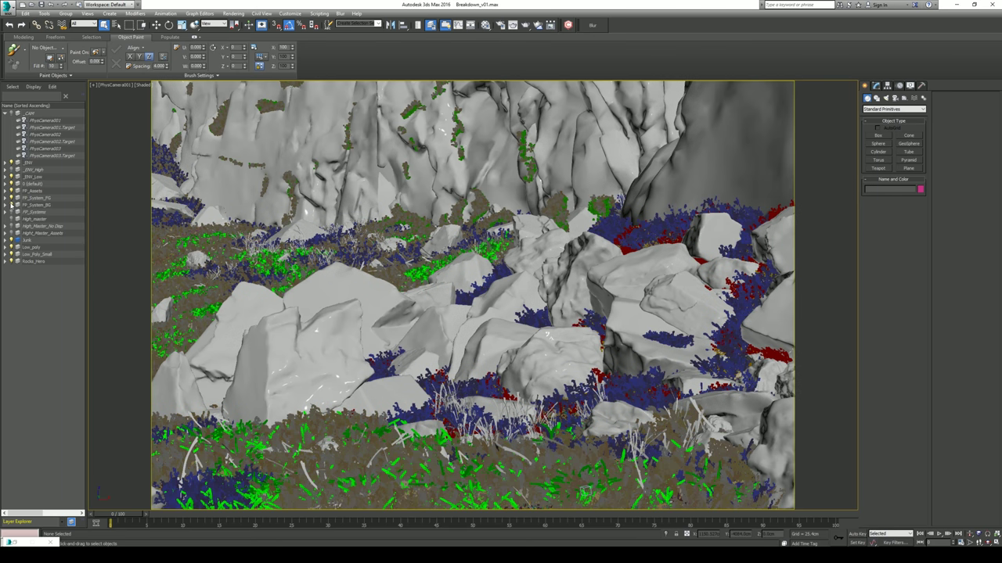
pyautogui.click(10, 205)
pyautogui.click(10, 198)
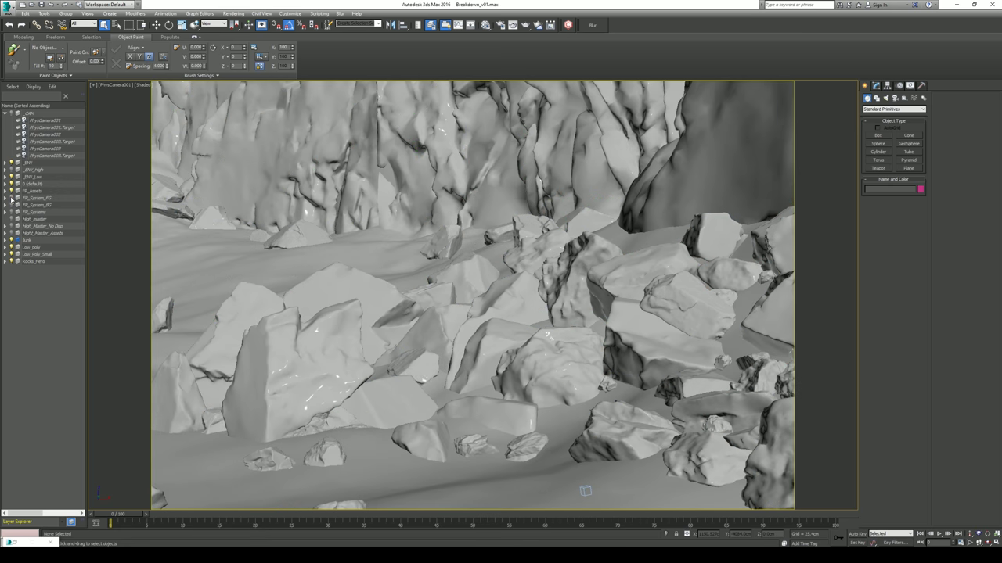
pyautogui.click(10, 198)
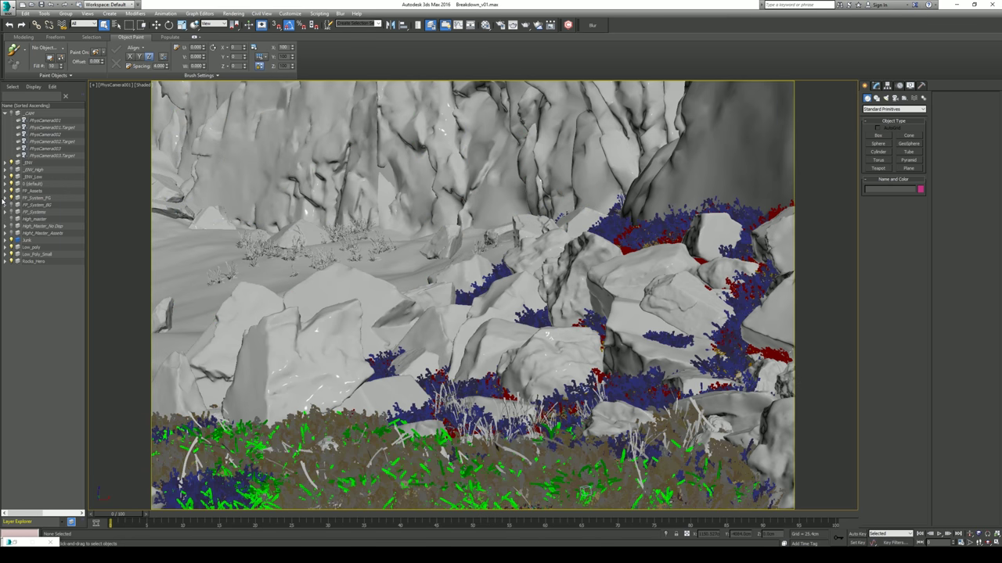
# Expand FP_System_FG, widen the layer list, and switch to the ref_eye_candy reference photo.
pyautogui.click(6, 198)
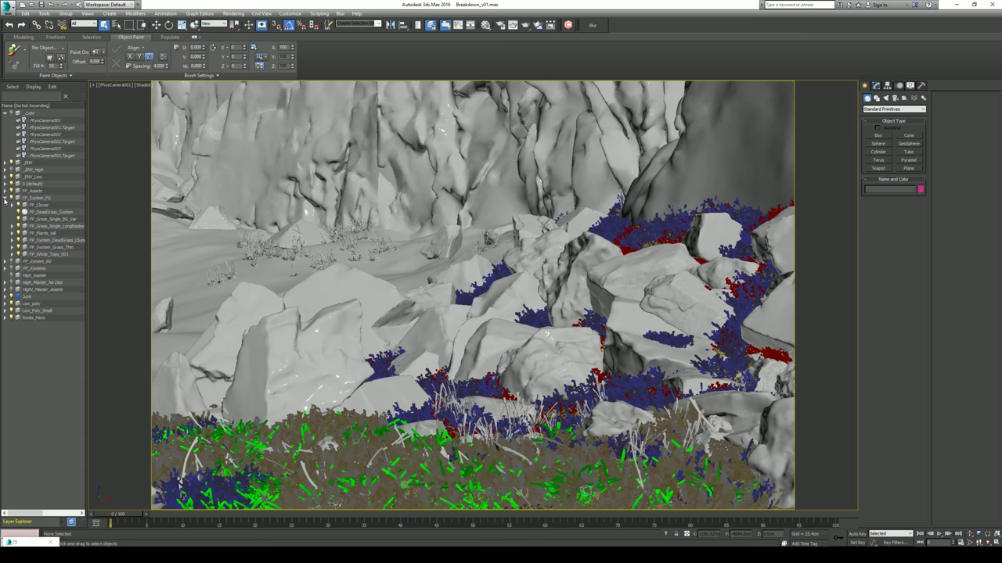
pyautogui.moveTo(86, 205); pyautogui.dragTo(102, 208)
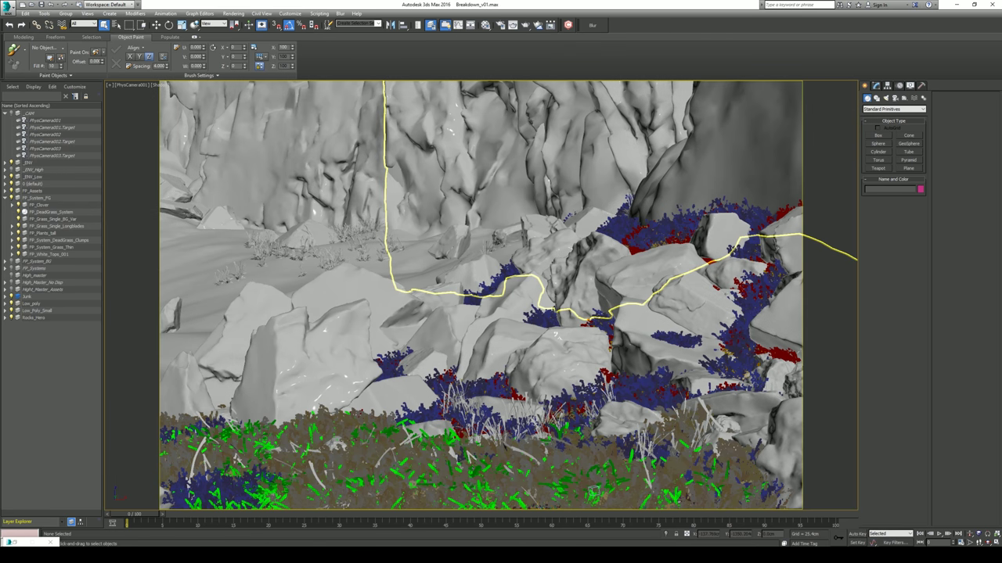
pyautogui.hotkey('alt', 'Tab')
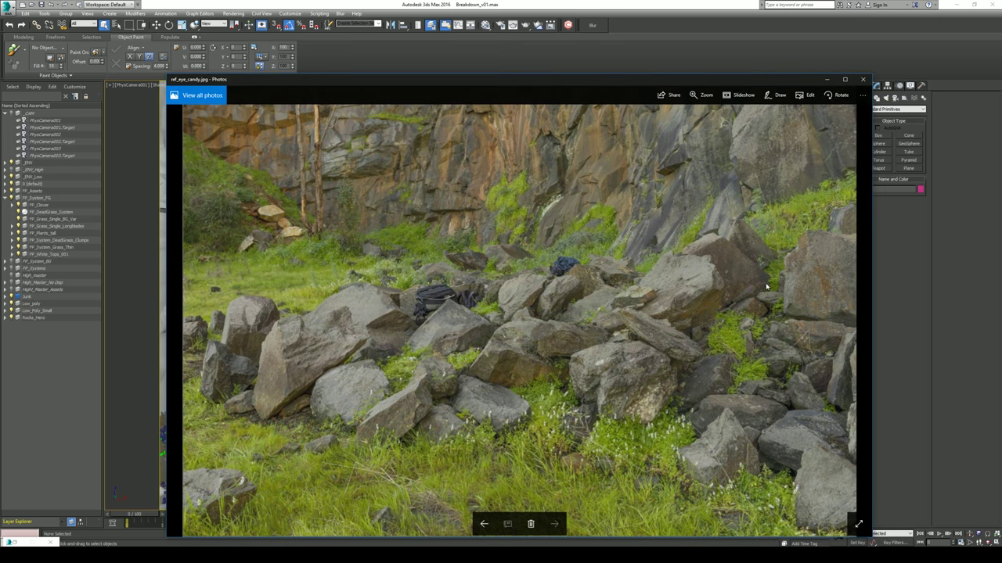
# Raise the Photos window, switch on Draw, and circle the grass patch below the central rocks.
pyautogui.moveTo(599, 86); pyautogui.dragTo(595, 43)
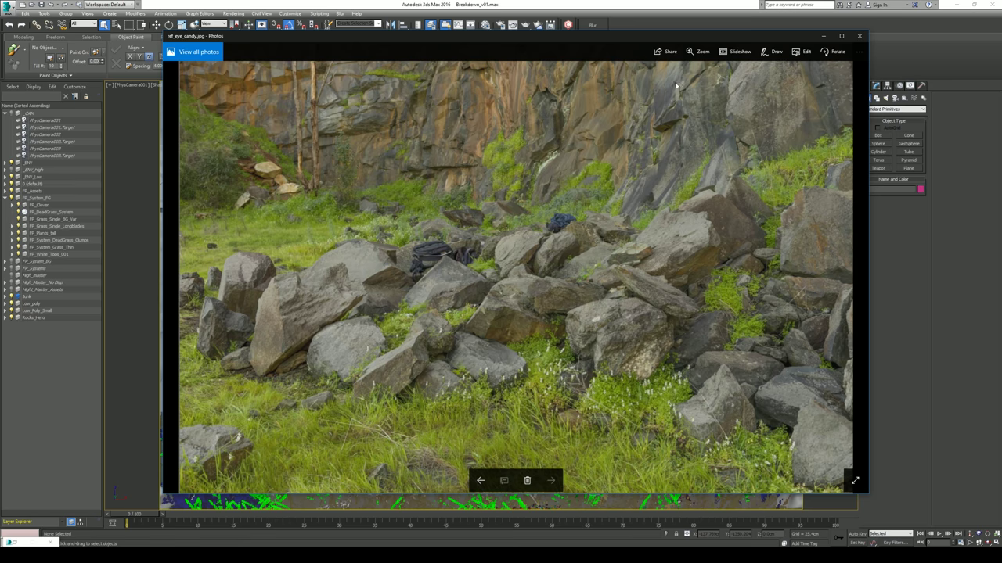
pyautogui.click(771, 52)
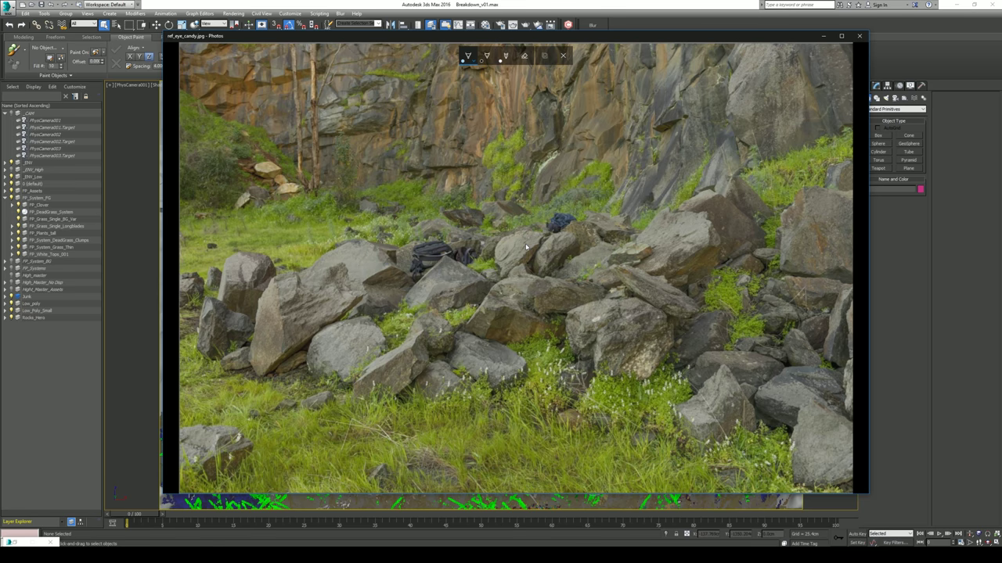
pyautogui.moveTo(689, 410)
pyautogui.mouseDown()
pyautogui.moveTo(674, 366)
pyautogui.moveTo(606, 362)
pyautogui.moveTo(579, 394)
pyautogui.moveTo(650, 428)
pyautogui.moveTo(682, 393)
pyautogui.moveTo(661, 375)
pyautogui.mouseUp()
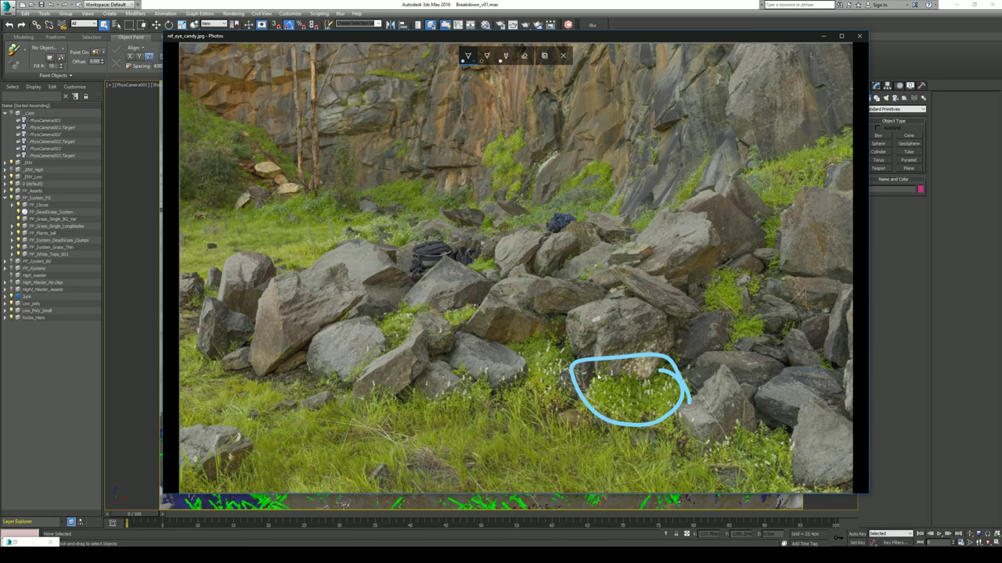
pyautogui.moveTo(524, 409)
pyautogui.mouseDown()
pyautogui.moveTo(515, 456)
pyautogui.moveTo(506, 438)
pyautogui.moveTo(523, 415)
pyautogui.mouseUp()
pyautogui.moveTo(530, 449); pyautogui.dragTo(532, 409)
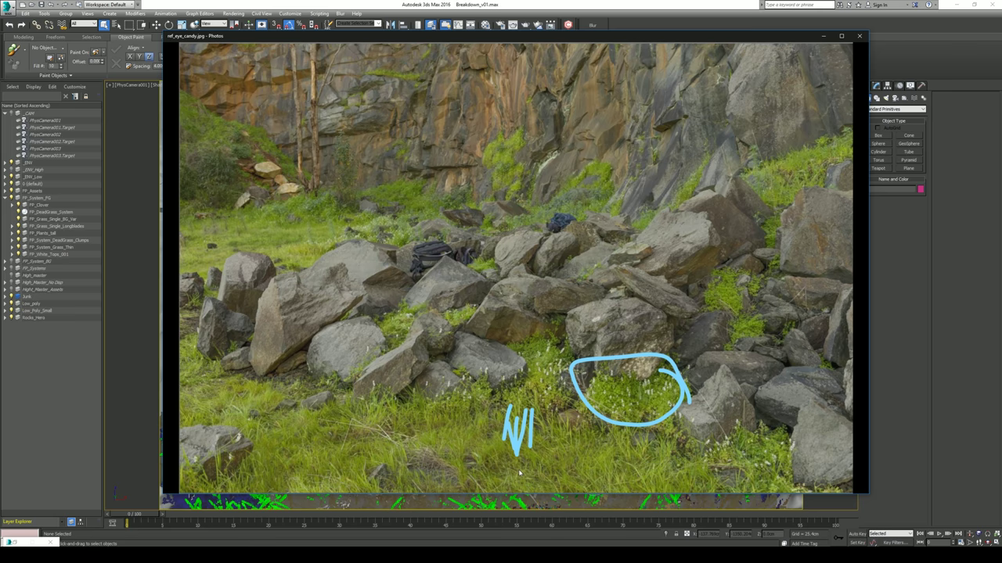
# Ink strokes and loops on the lower, left, right-hand and upper-left grass patches.
pyautogui.moveTo(413, 461); pyautogui.dragTo(463, 479)
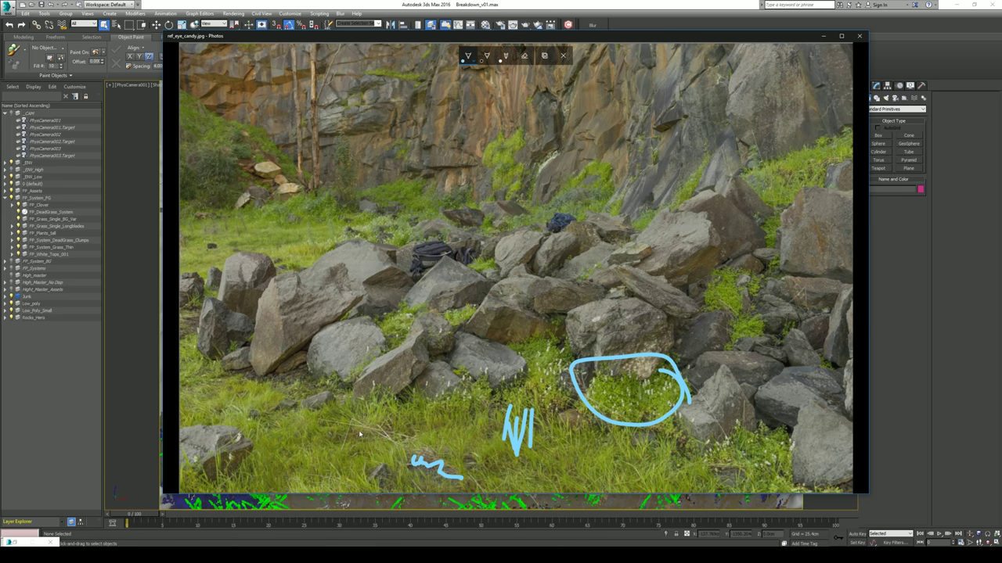
pyautogui.moveTo(357, 430); pyautogui.dragTo(418, 430)
pyautogui.moveTo(711, 469); pyautogui.dragTo(738, 474)
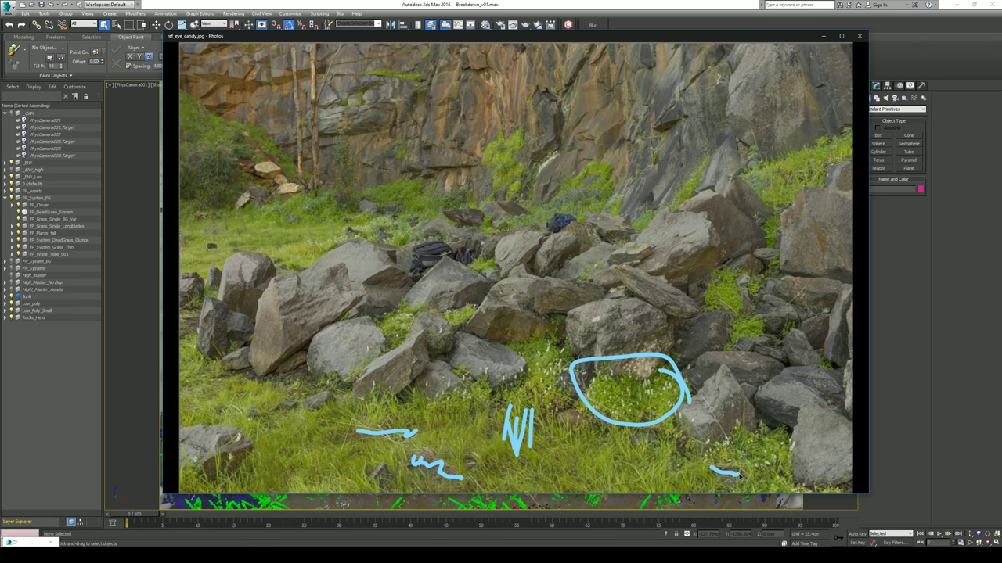
pyautogui.moveTo(224, 387); pyautogui.dragTo(188, 398)
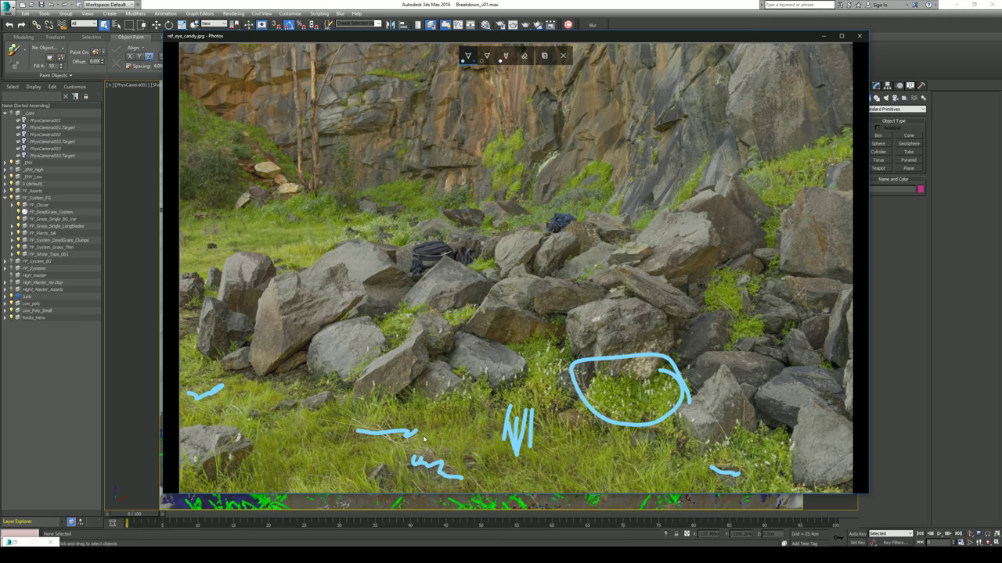
pyautogui.moveTo(817, 151)
pyautogui.mouseDown()
pyautogui.moveTo(795, 202)
pyautogui.moveTo(806, 173)
pyautogui.mouseUp()
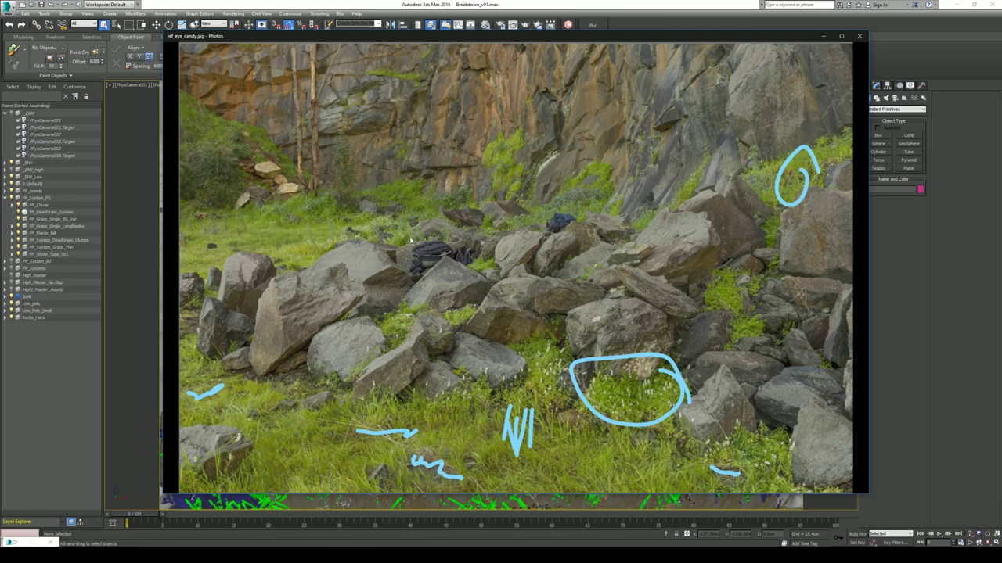
pyautogui.moveTo(302, 243)
pyautogui.mouseDown()
pyautogui.moveTo(282, 224)
pyautogui.moveTo(234, 227)
pyautogui.moveTo(235, 247)
pyautogui.moveTo(296, 239)
pyautogui.mouseUp()
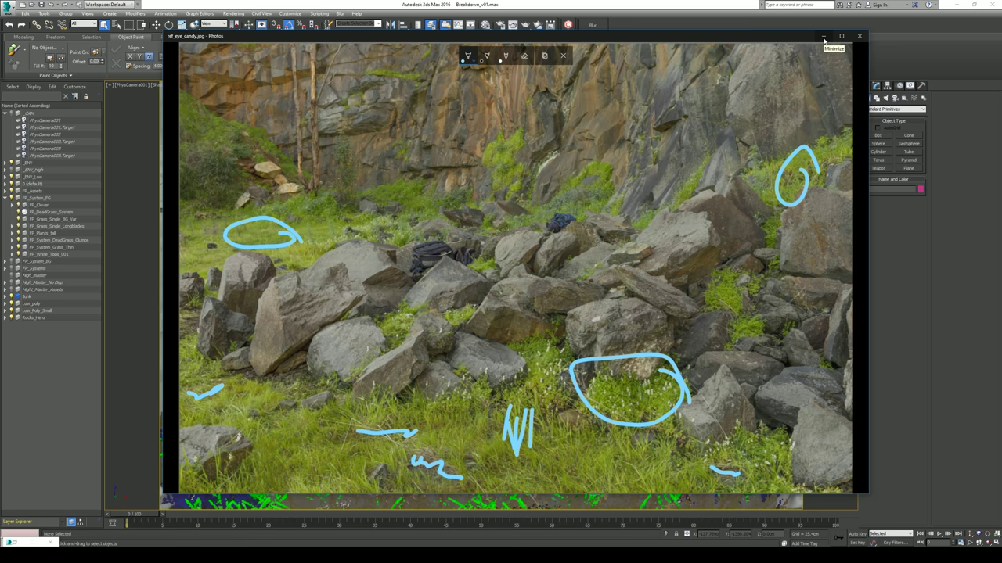
# Browse the granite landscape image results, previewing Valencia Landscape and other related images.
pyautogui.hotkey('alt', 'Tab')
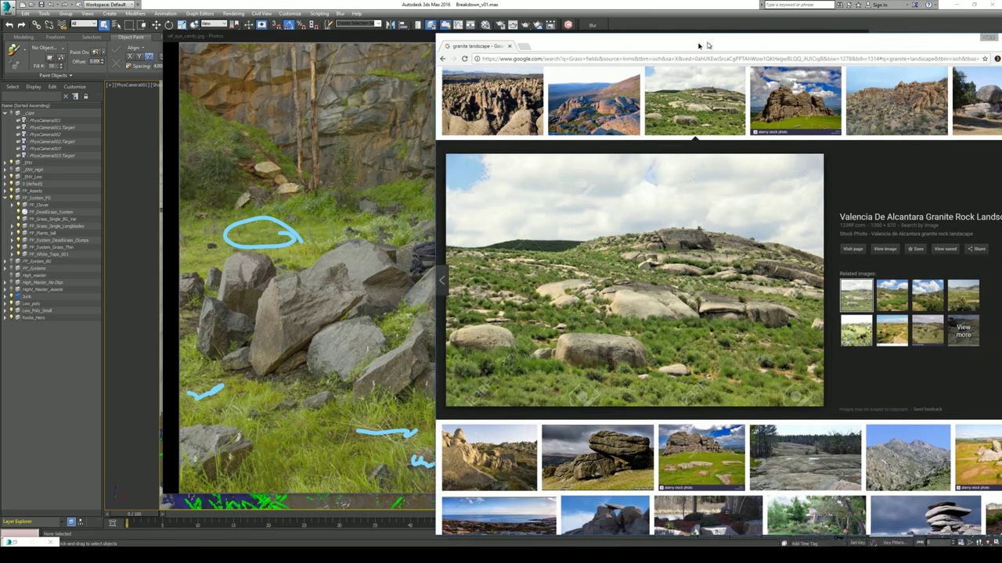
pyautogui.scroll(1, 569, 177)
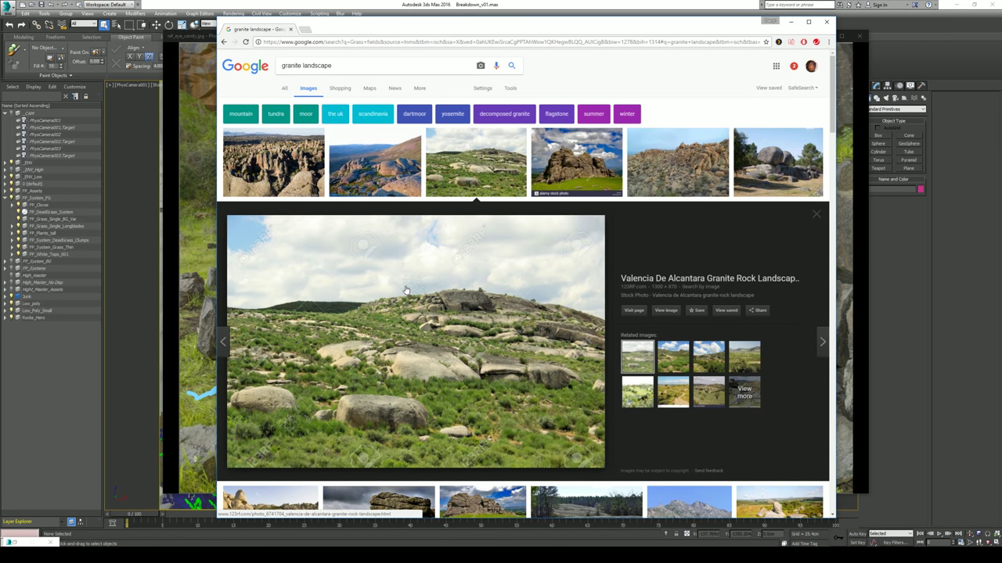
pyautogui.scroll(-1, 402, 278)
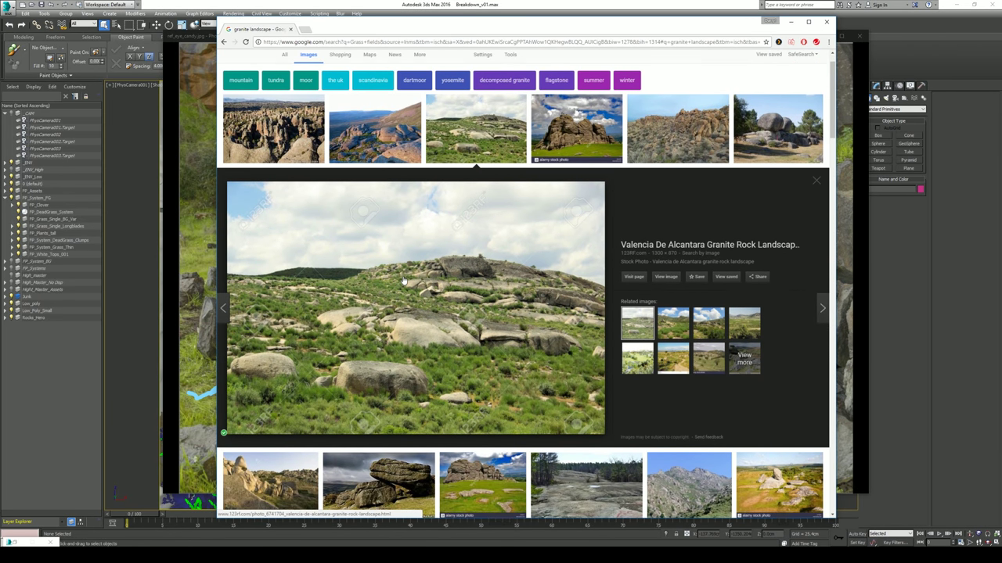
pyautogui.click(674, 290)
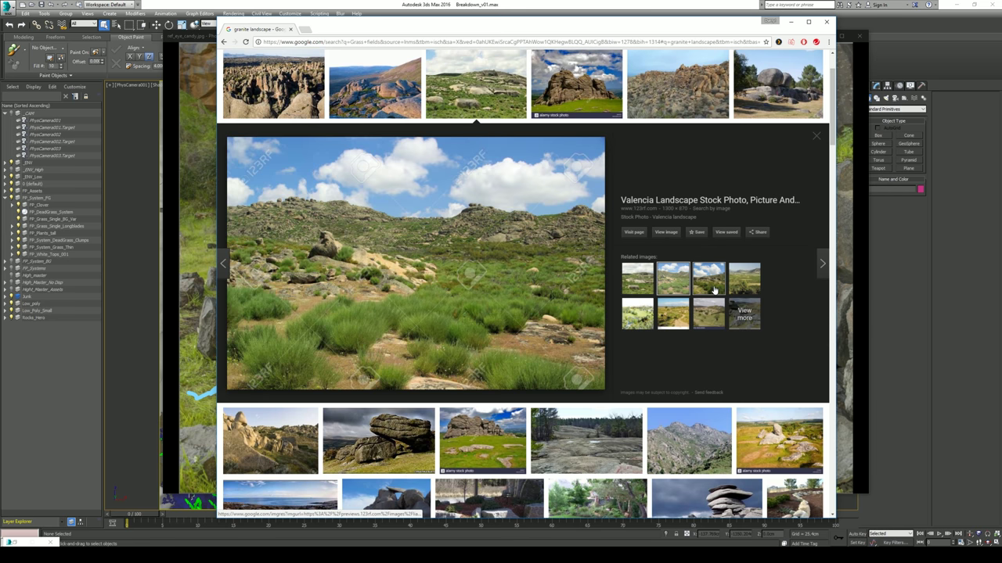
pyautogui.click(709, 291)
pyautogui.click(738, 292)
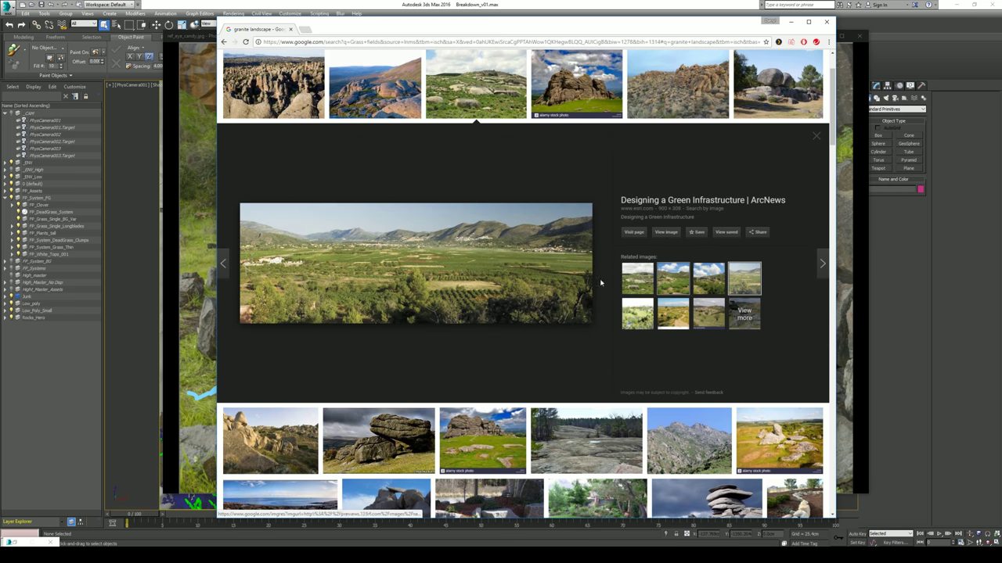
# Scroll further, open the cloudy granite hillside result, then minimise Chrome.
pyautogui.scroll(-2, 499, 282)
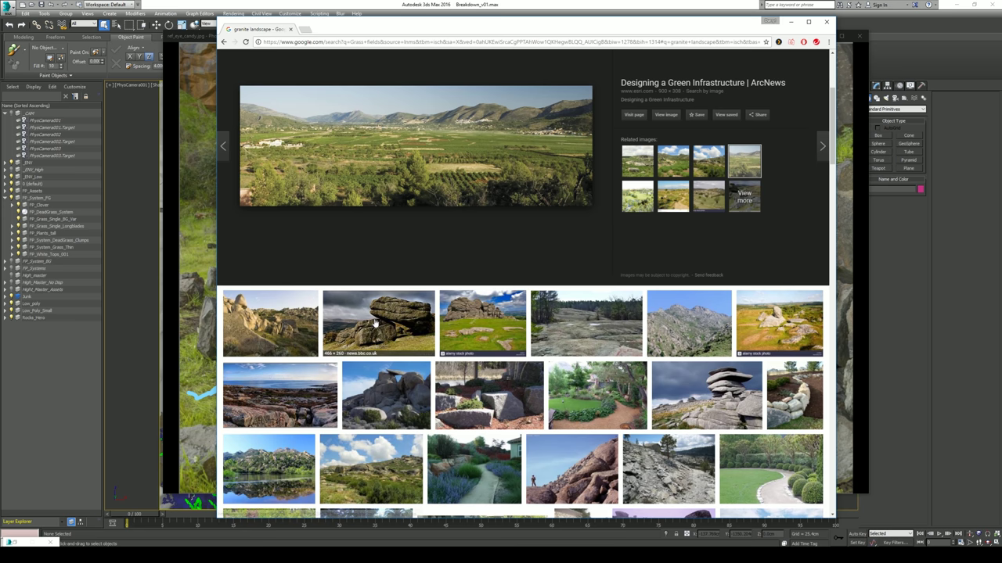
pyautogui.scroll(-2, 374, 321)
pyautogui.click(382, 410)
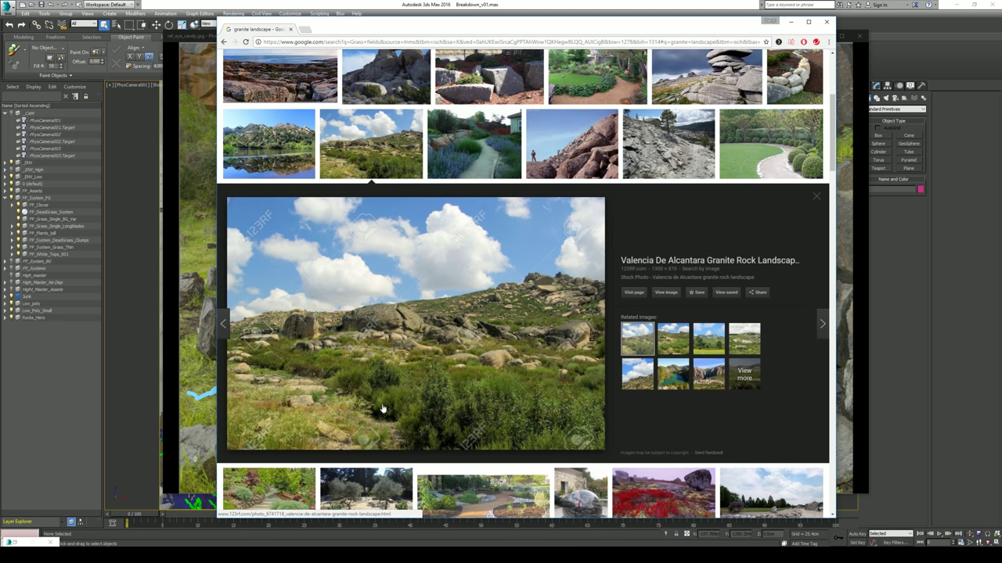
pyautogui.scroll(1, 401, 379)
pyautogui.scroll(2, 401, 379)
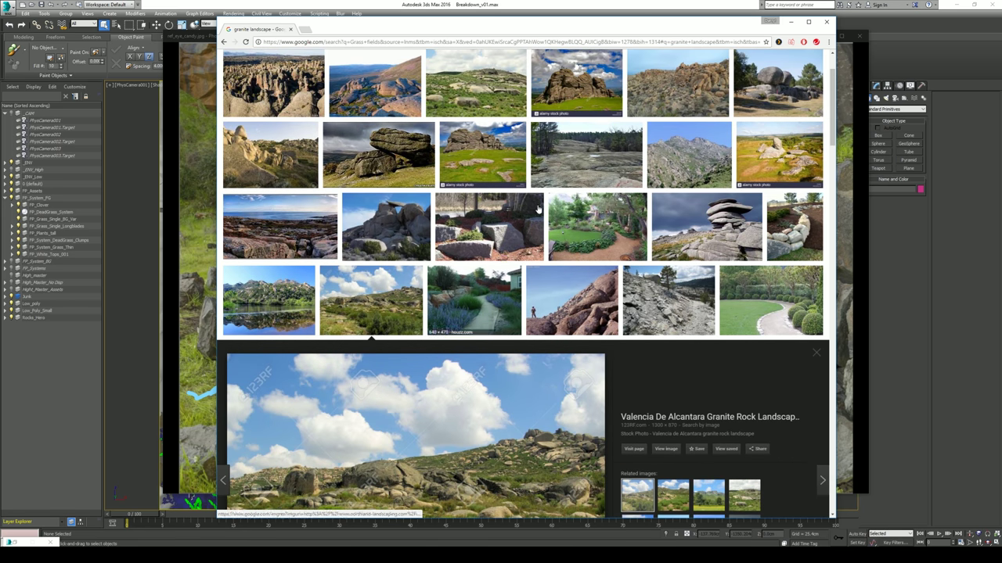
pyautogui.click(791, 22)
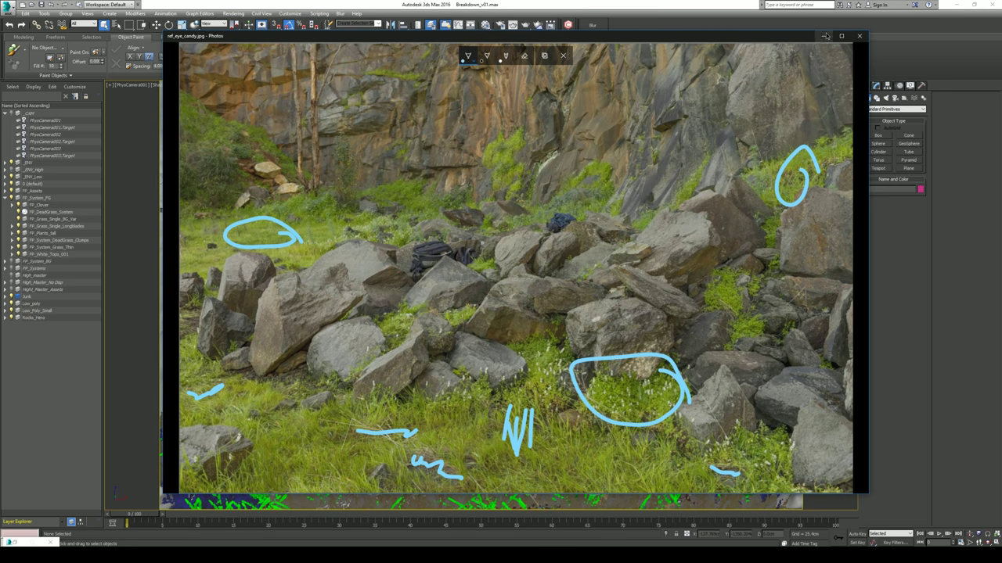
# Select FP_Plants_Tall_001 under FP_Plants_tall and expand its Transform rollout in the Modify panel.
pyautogui.click(824, 35)
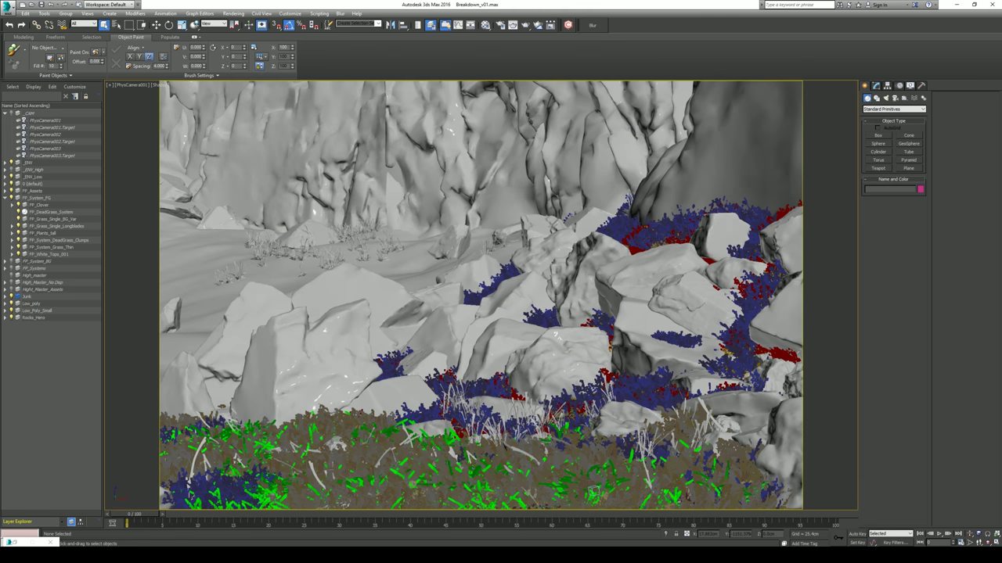
pyautogui.click(12, 233)
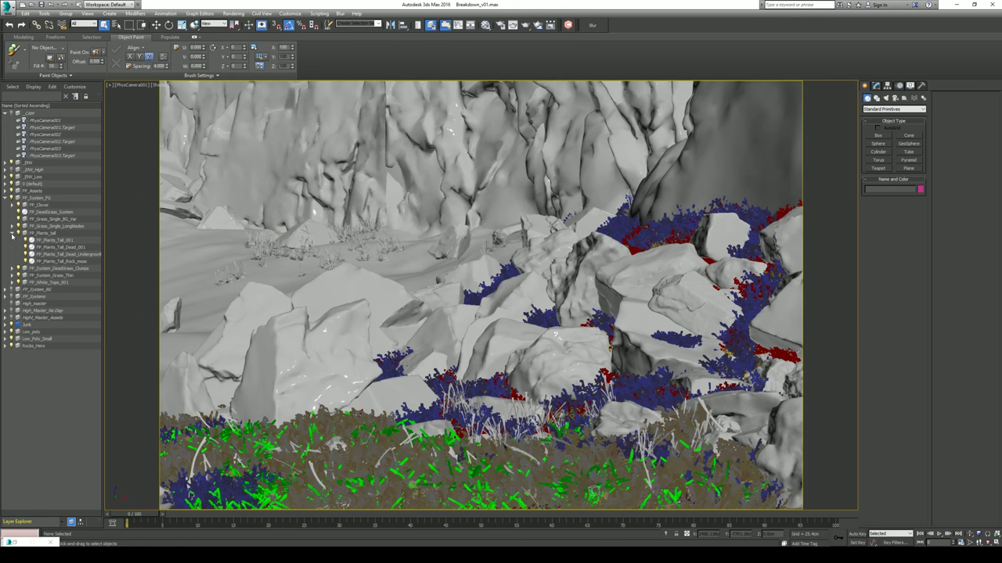
pyautogui.click(54, 241)
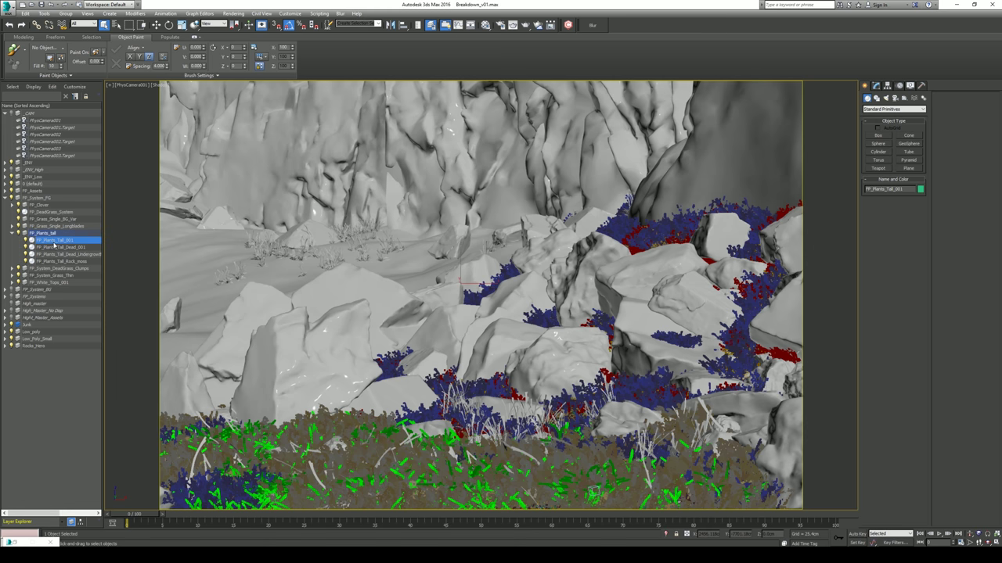
pyautogui.click(876, 87)
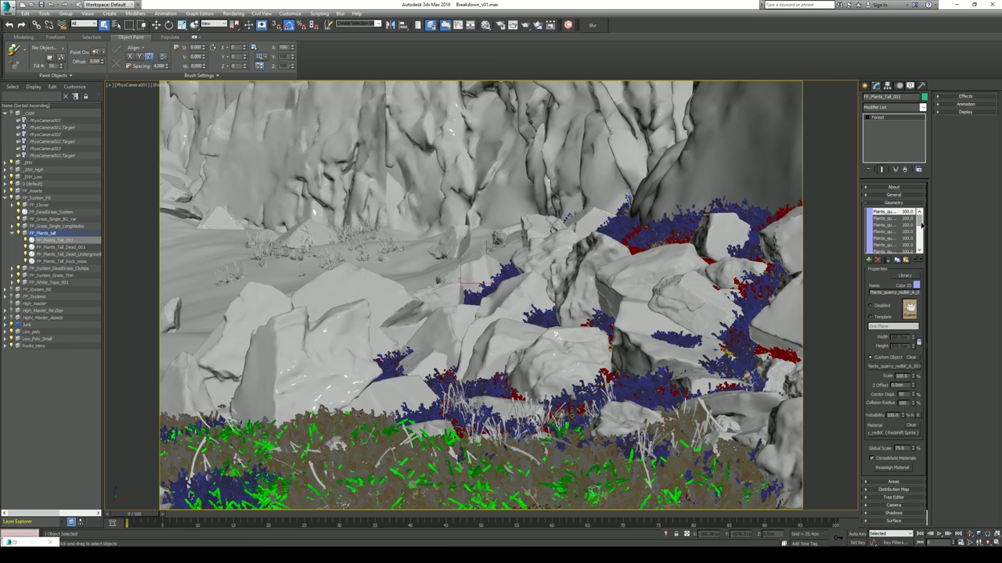
pyautogui.moveTo(920, 224); pyautogui.dragTo(921, 248)
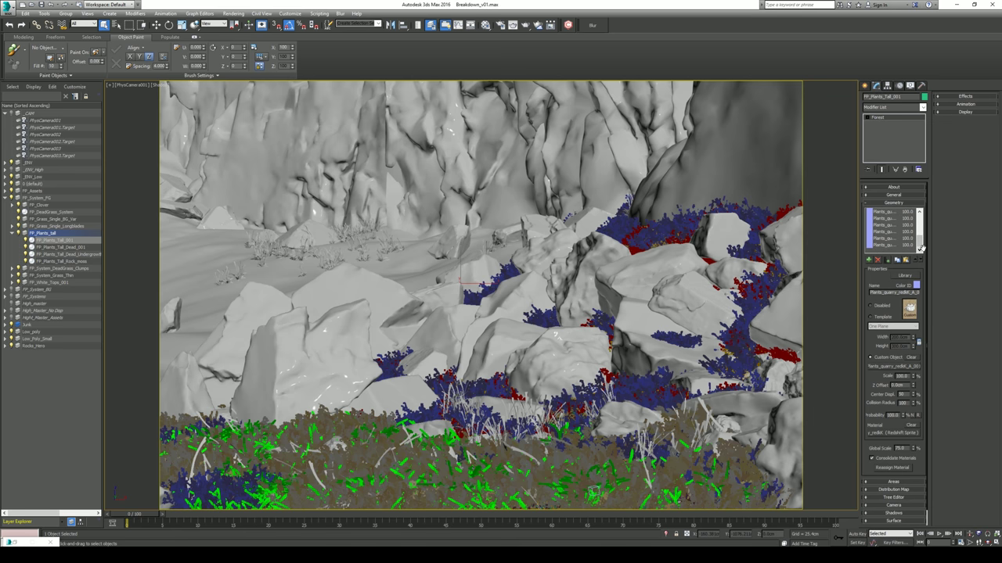
pyautogui.scroll(-2, 892, 407)
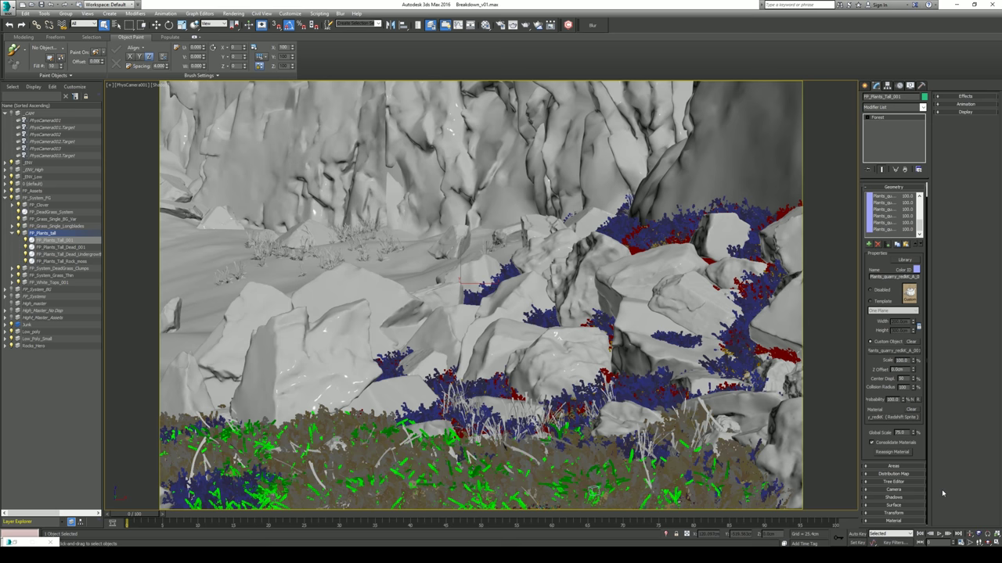
pyautogui.click(881, 513)
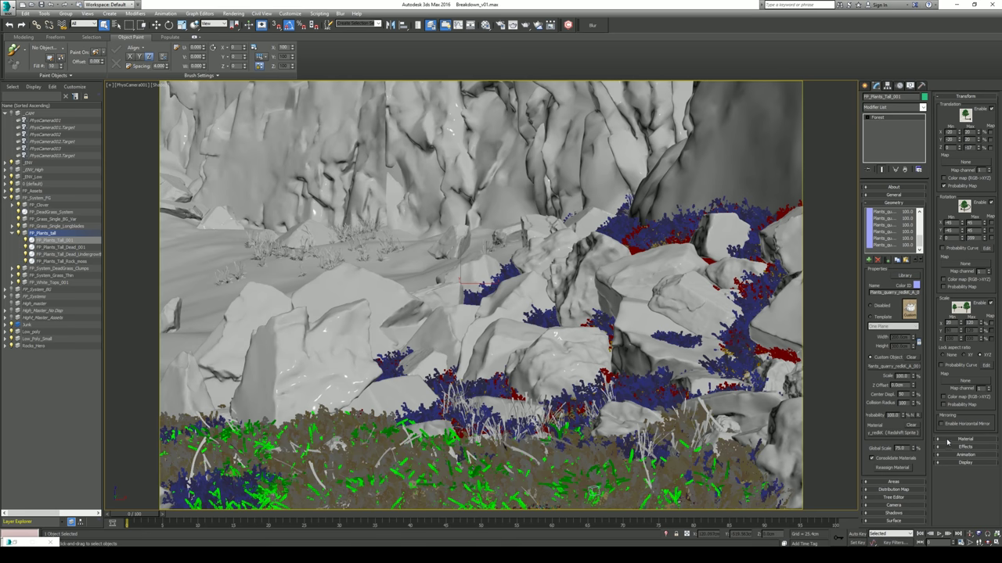
pyautogui.click(12, 234)
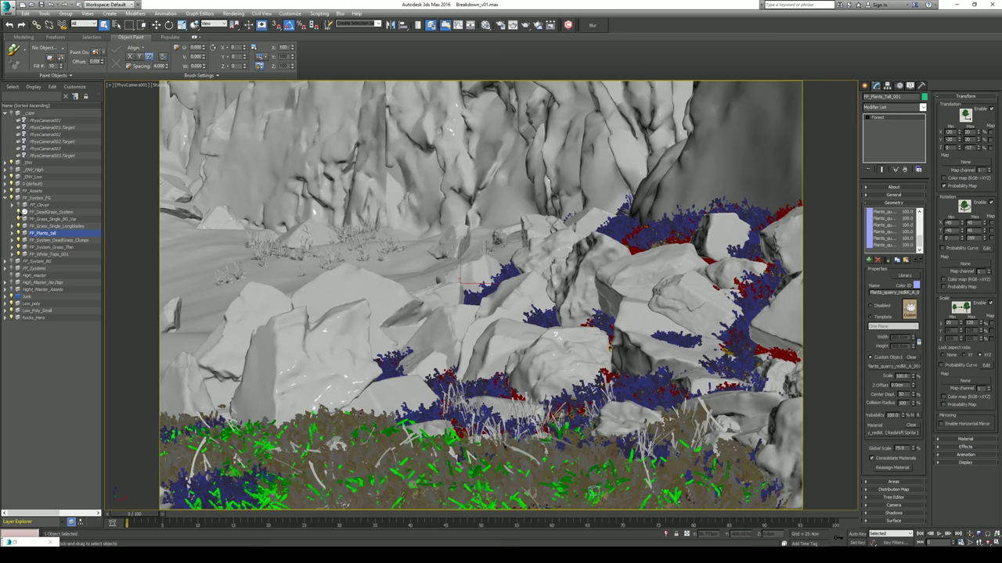
# Hide the grass and tall plant scatter layers, leaving only the dark foreground grass clumps visible.
pyautogui.click(18, 212)
pyautogui.click(18, 226)
pyautogui.click(18, 233)
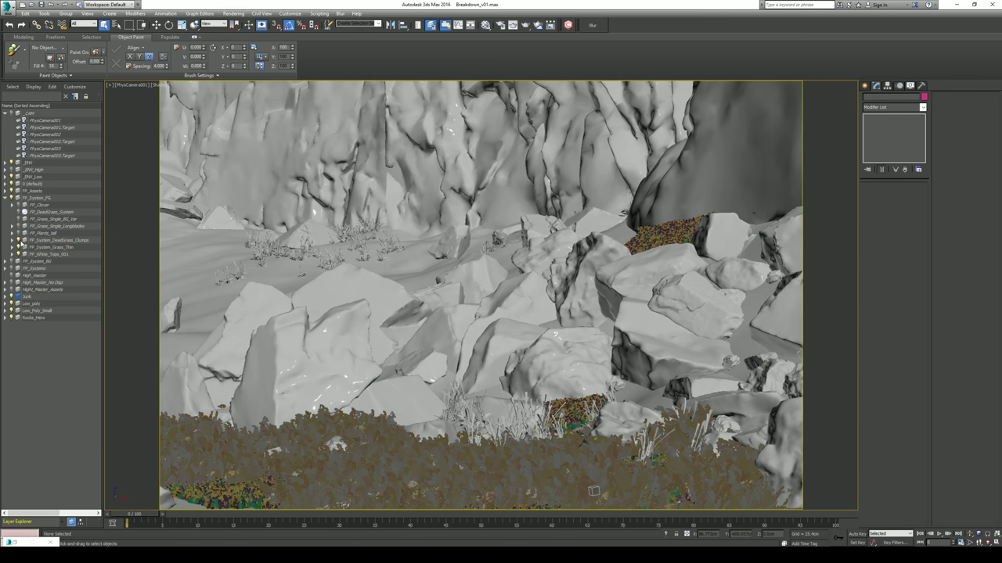
pyautogui.click(18, 240)
pyautogui.click(18, 255)
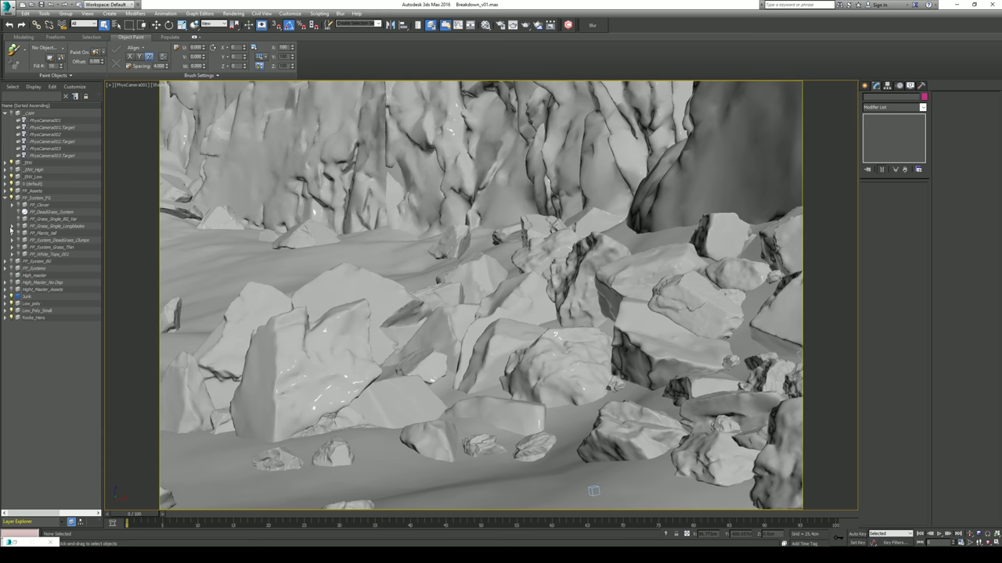
pyautogui.click(18, 212)
pyautogui.click(18, 212)
pyautogui.click(18, 241)
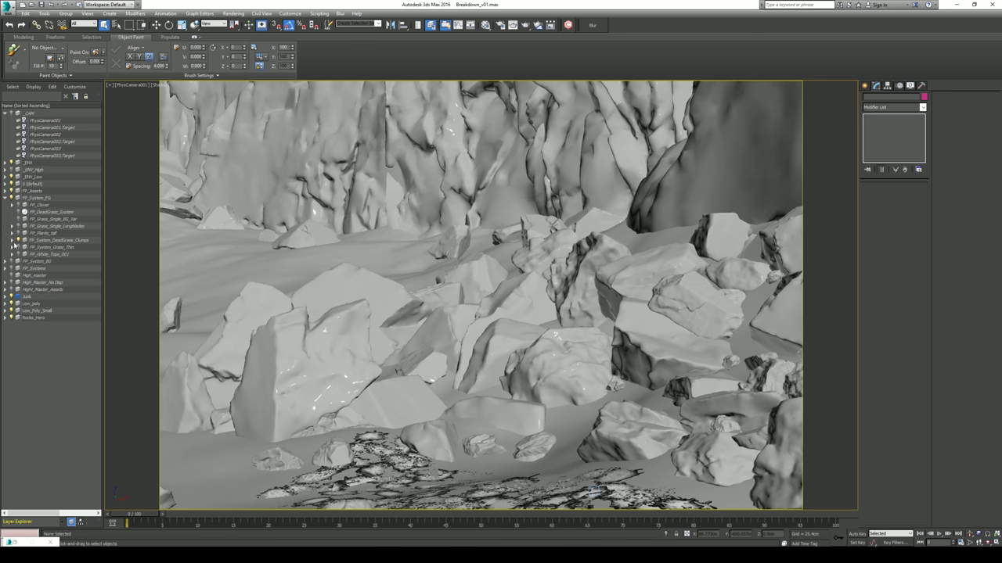
pyautogui.click(18, 247)
pyautogui.click(18, 247)
# Show FP_System_Grass_Thin with its denser brown carpet and select FP_System_GrassThin_Scatter.
pyautogui.click(13, 248)
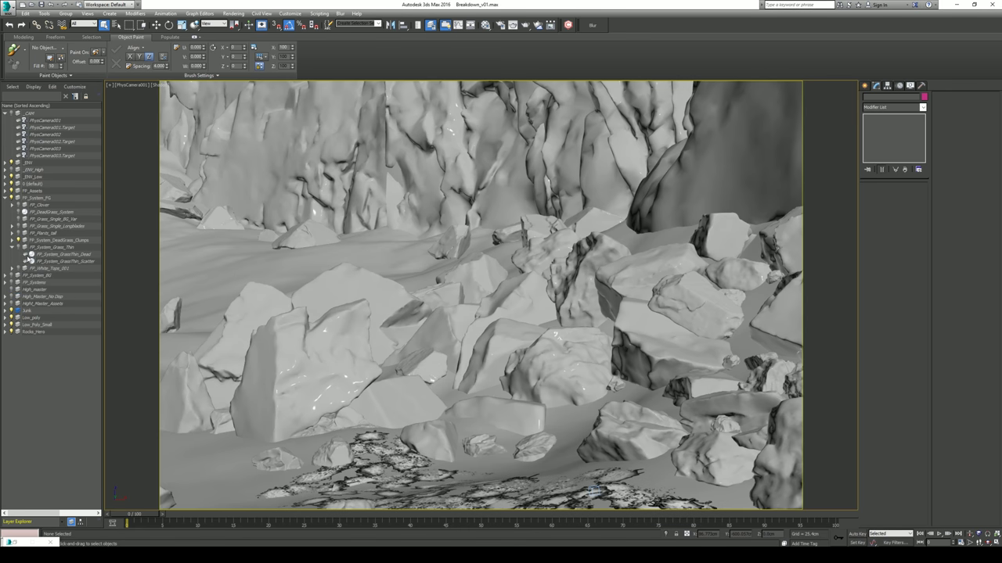
pyautogui.click(19, 249)
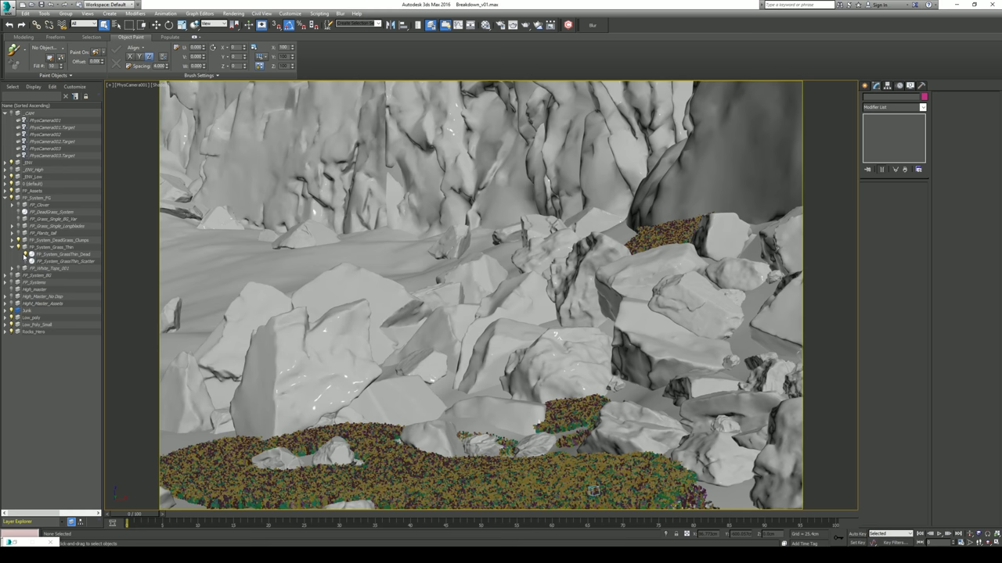
pyautogui.click(26, 255)
pyautogui.click(26, 255)
pyautogui.click(26, 264)
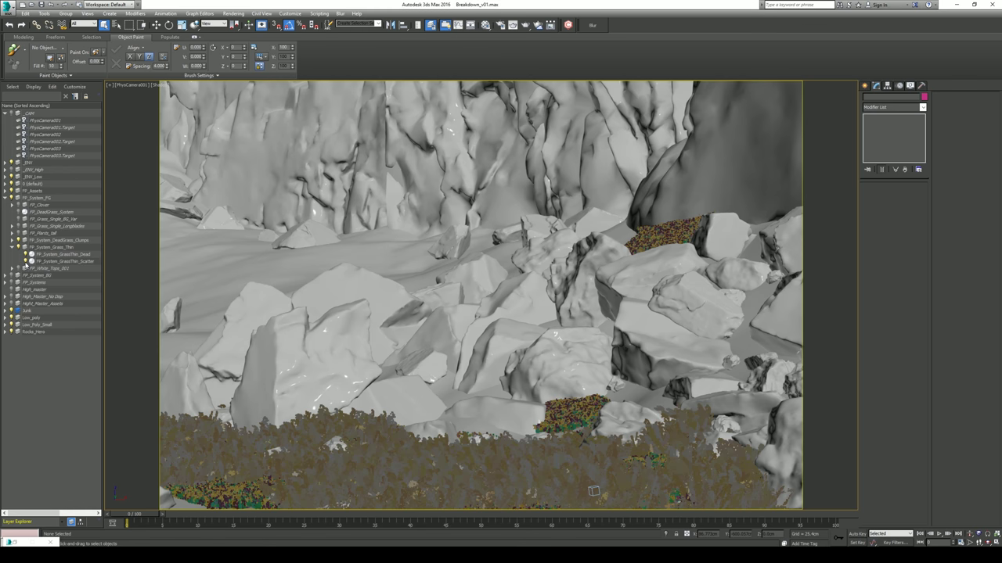
pyautogui.click(49, 263)
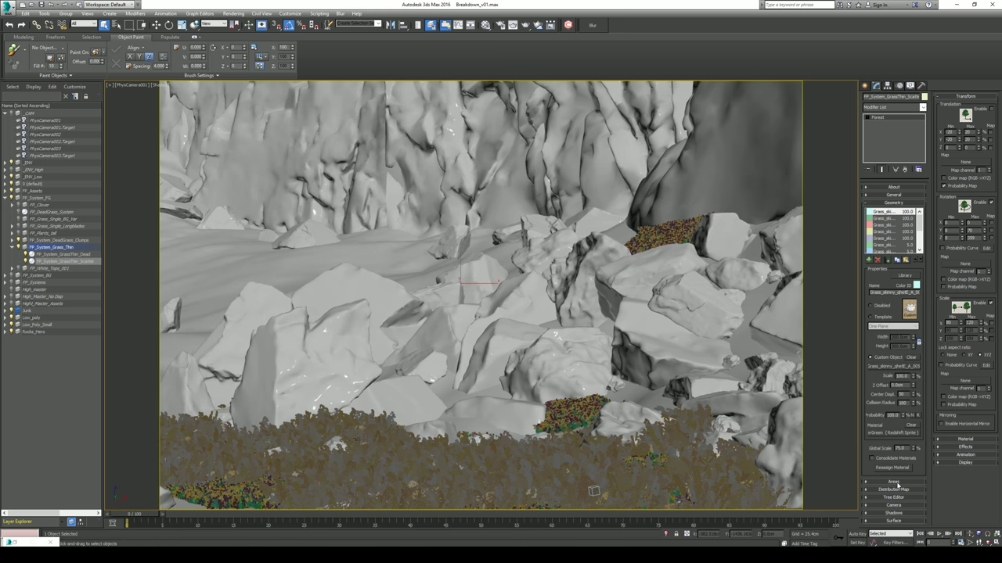
# Add a Paint area to the thin-grass scatter and brush grass onto the foreground rock.
pyautogui.click(900, 485)
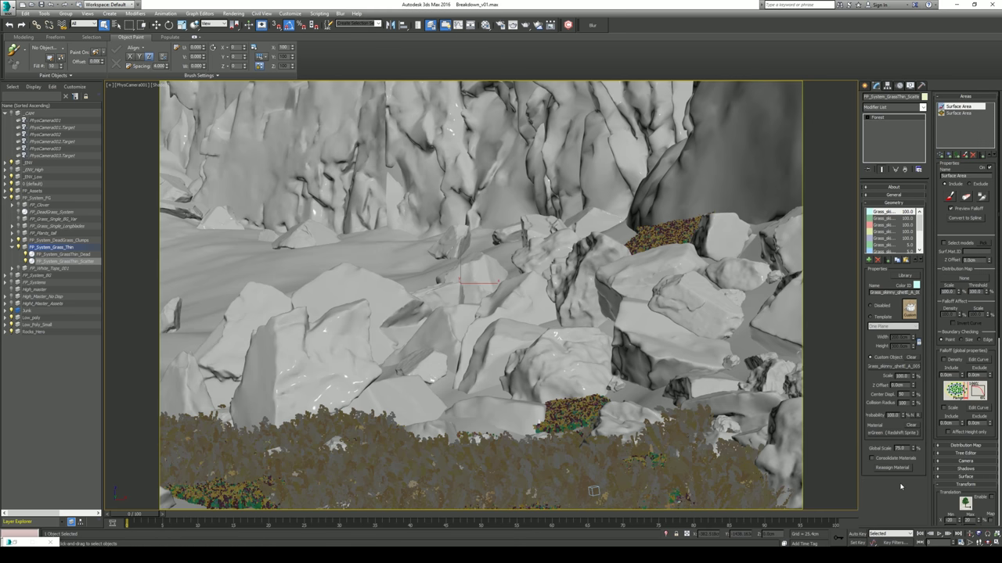
pyautogui.click(965, 155)
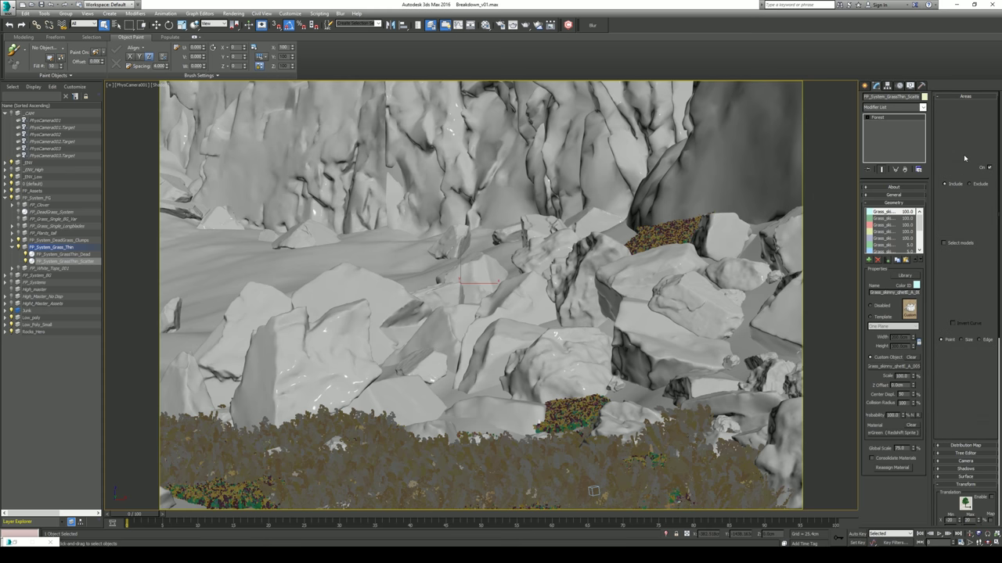
pyautogui.click(949, 197)
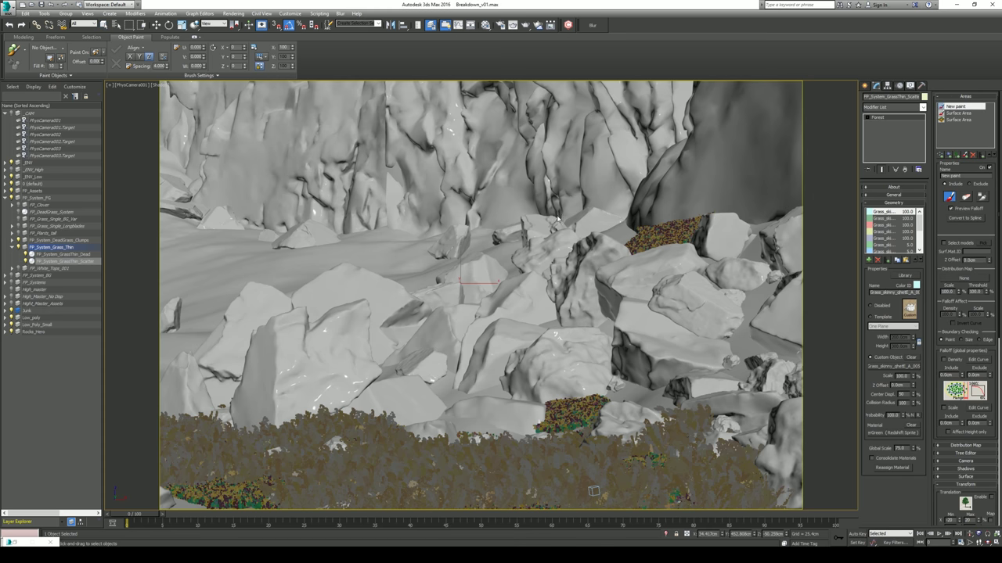
pyautogui.moveTo(423, 389)
pyautogui.mouseDown()
pyautogui.moveTo(510, 393)
pyautogui.moveTo(494, 399)
pyautogui.moveTo(521, 390)
pyautogui.mouseUp()
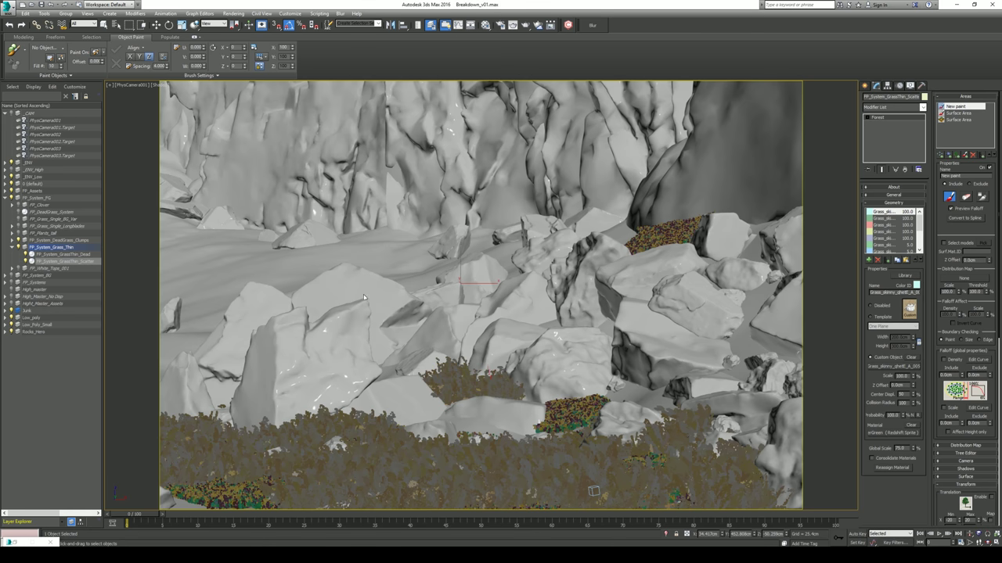
pyautogui.click(407, 278)
pyautogui.moveTo(407, 278); pyautogui.dragTo(391, 271)
# Paint grass on the higher rocks, turn the brush off, and unhide FP_Grass_Single_Longblades.
pyautogui.moveTo(467, 257); pyautogui.dragTo(512, 272)
pyautogui.click(513, 277)
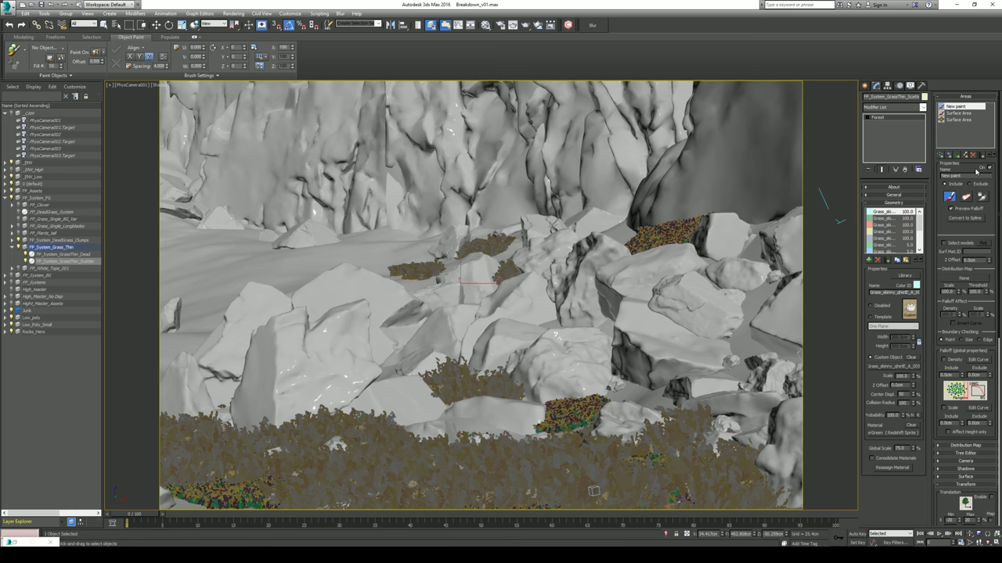
pyautogui.click(950, 198)
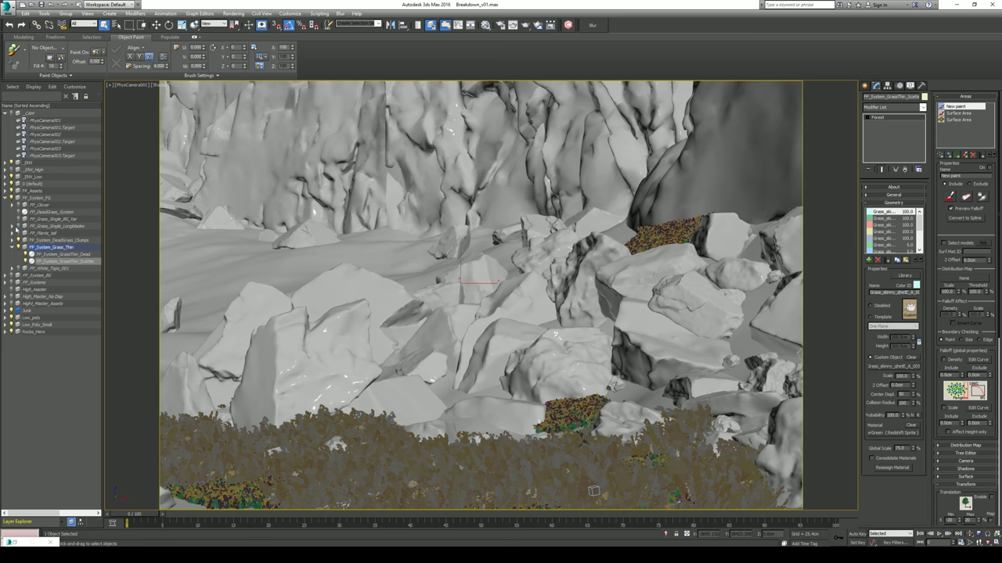
pyautogui.click(18, 228)
pyautogui.click(11, 226)
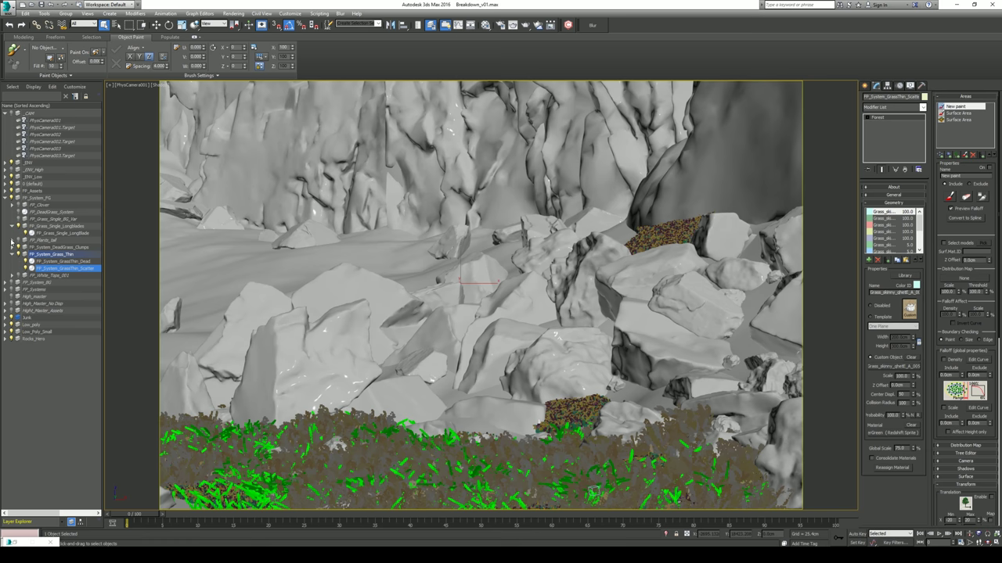
# Unhide the FP_Plants_tall tall plants and the red foliage layer.
pyautogui.click(12, 241)
pyautogui.click(18, 241)
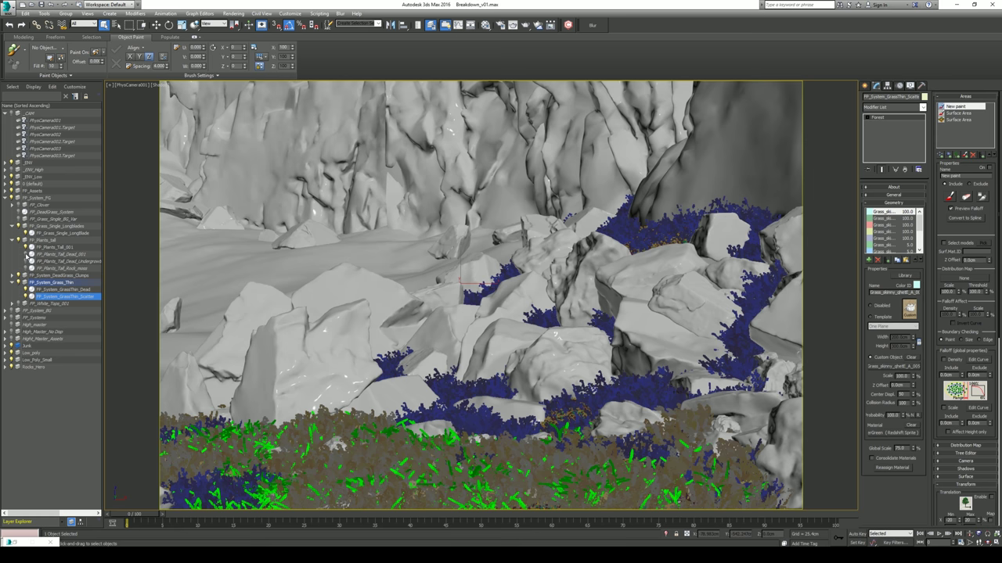
pyautogui.click(29, 254)
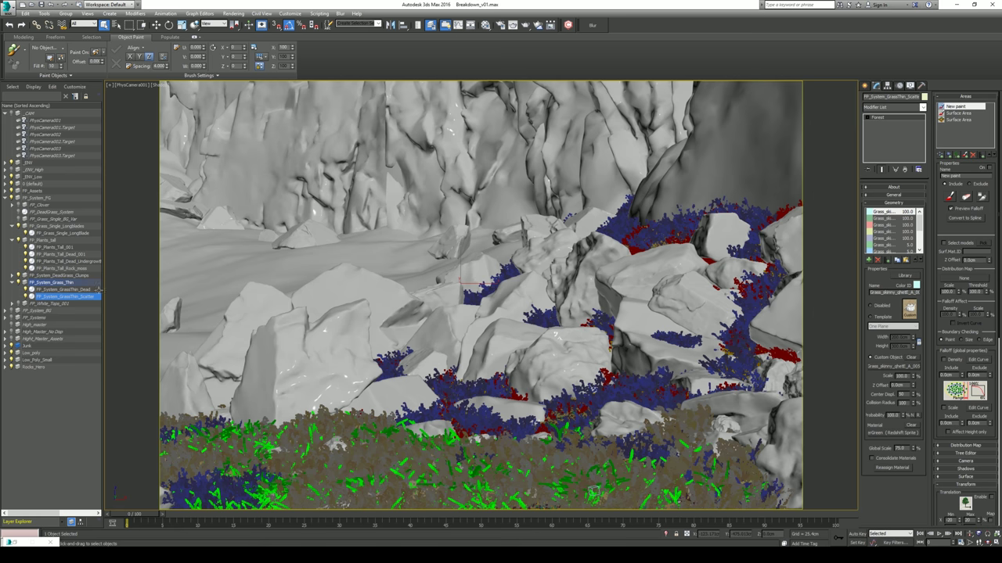
pyautogui.click(5, 199)
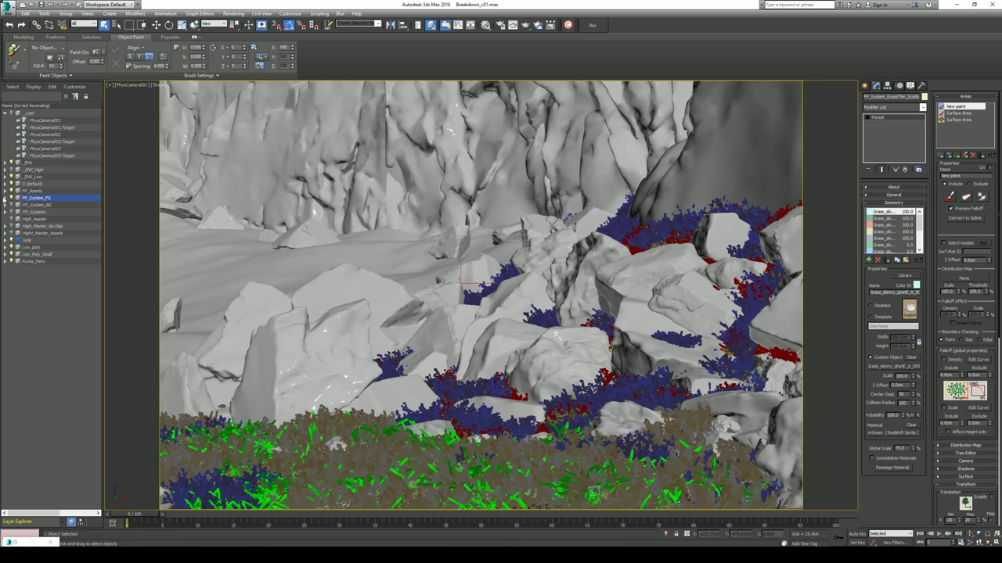
pyautogui.click(5, 198)
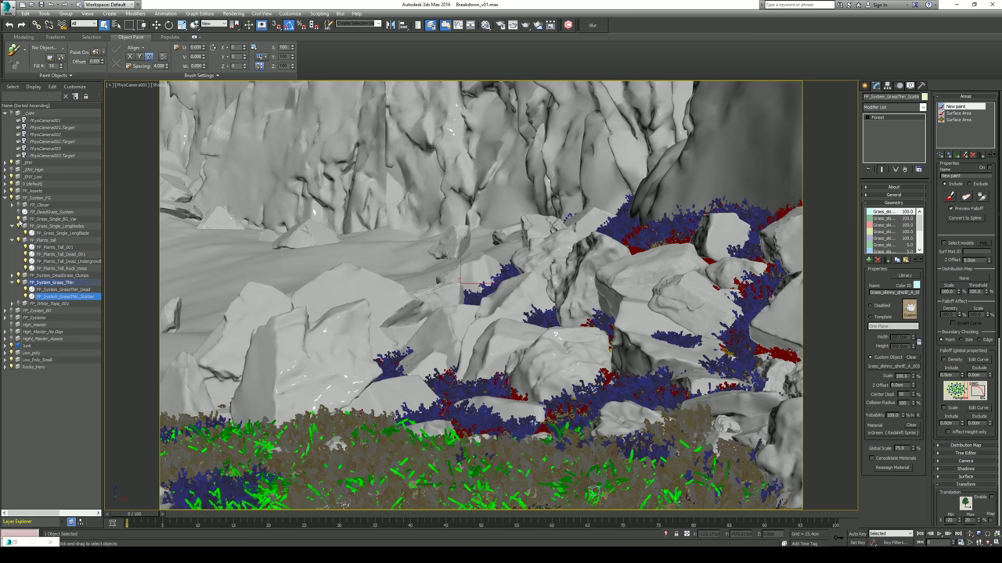
# Unhide the dead grass and FP_White_Tops_001 layers, then open the last render in the frame buffer.
pyautogui.click(18, 213)
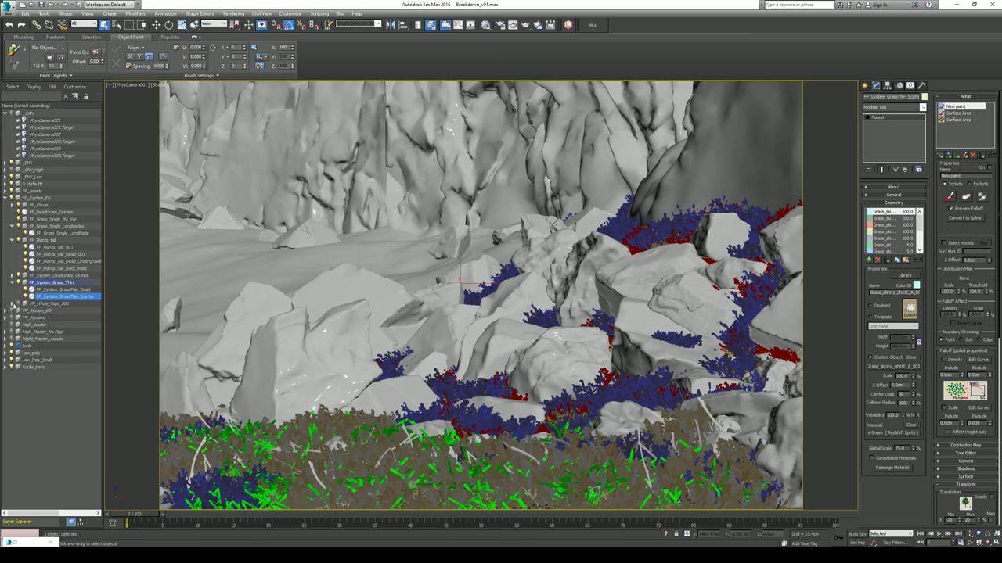
pyautogui.click(18, 304)
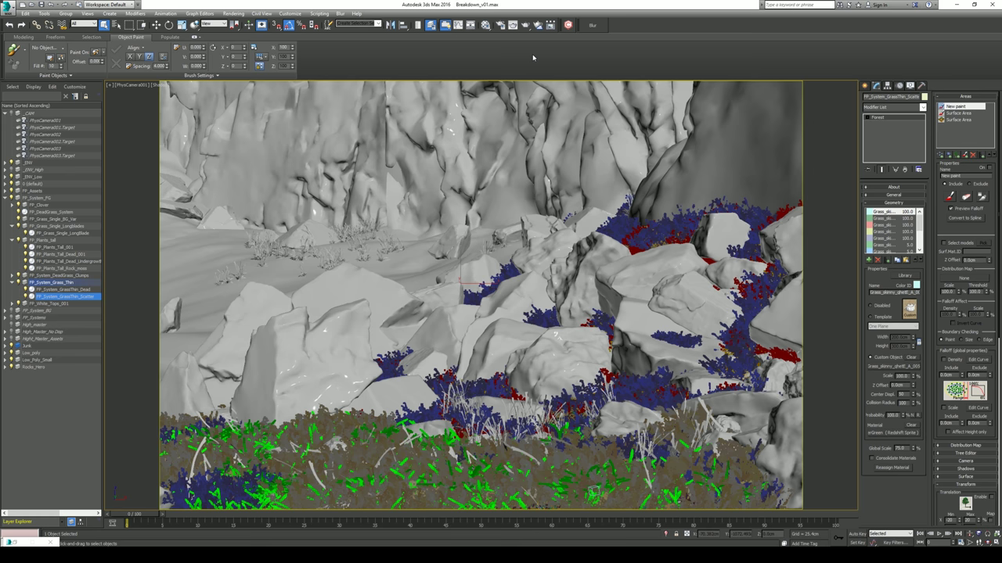
pyautogui.click(501, 24)
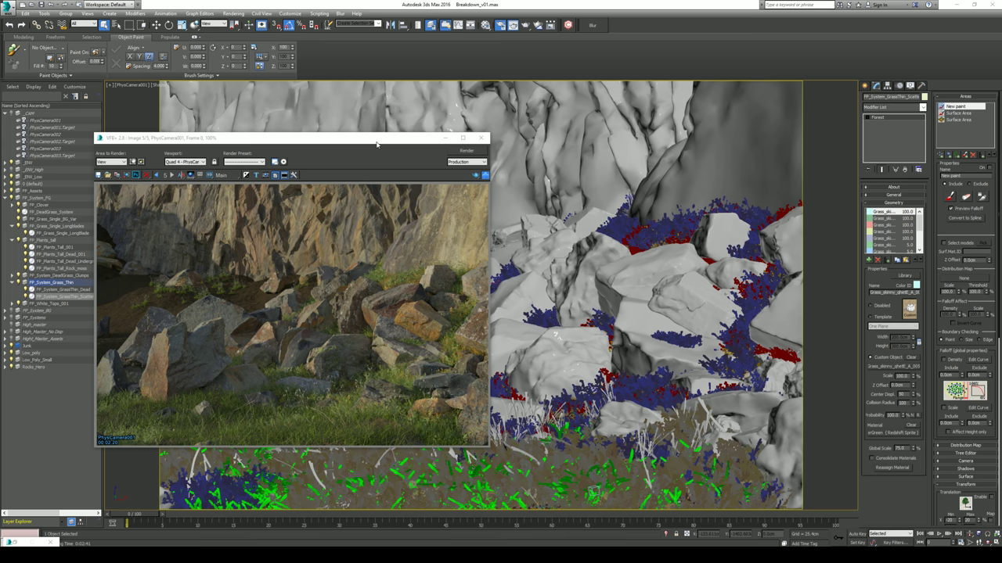
# Zoom and pan the previous render to inspect the grass, then park the frame buffer top-left.
pyautogui.moveTo(387, 142); pyautogui.dragTo(584, 112)
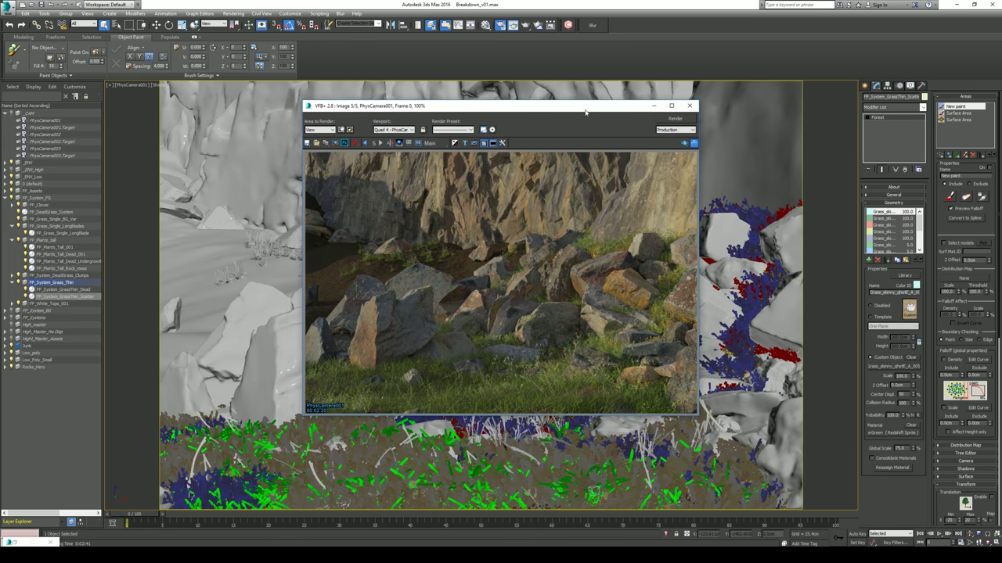
pyautogui.scroll(2, 587, 391)
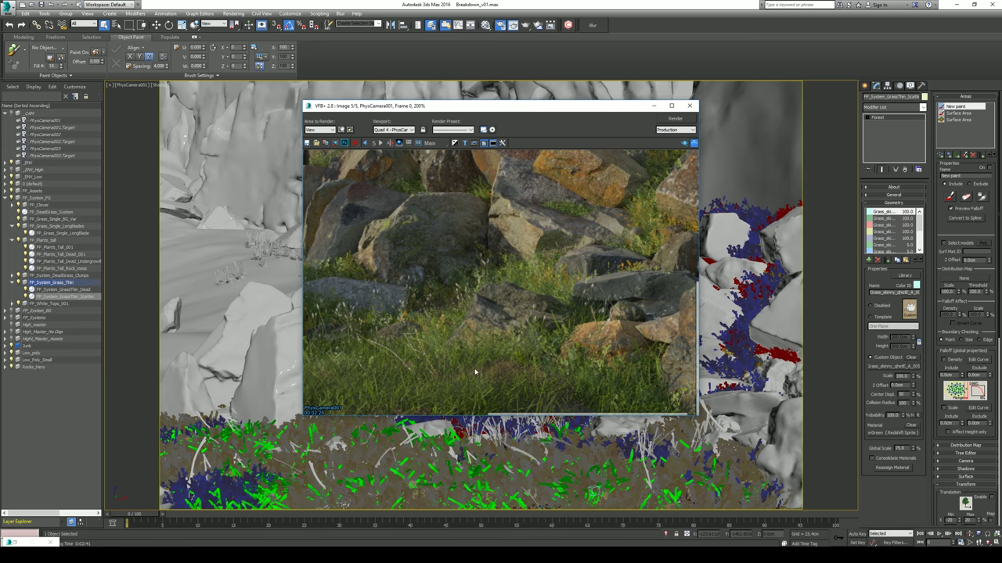
pyautogui.moveTo(437, 358)
pyautogui.mouseDown(button='middle')
pyautogui.moveTo(454, 345)
pyautogui.moveTo(443, 341)
pyautogui.mouseUp(button='middle')
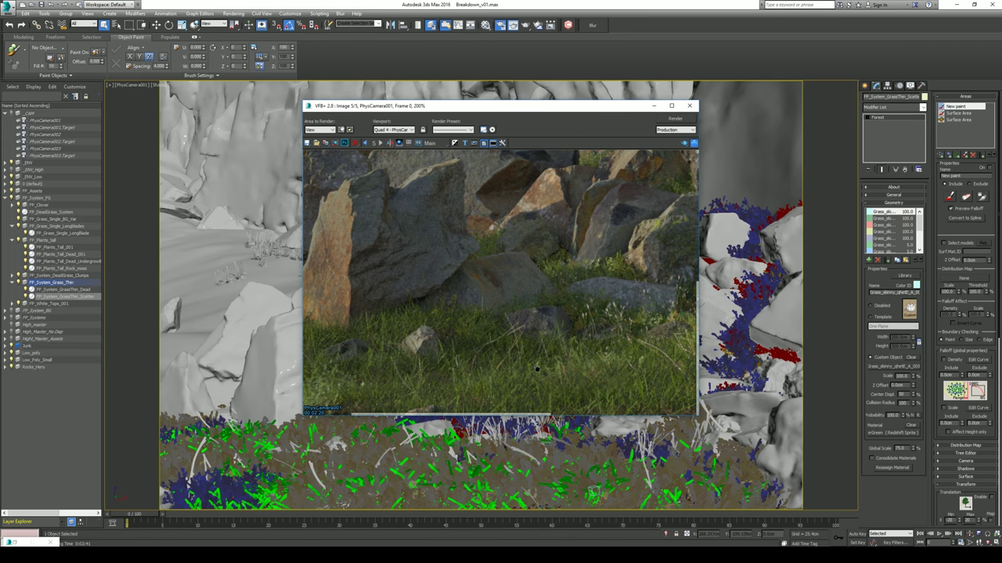
pyautogui.scroll(-2, 579, 328)
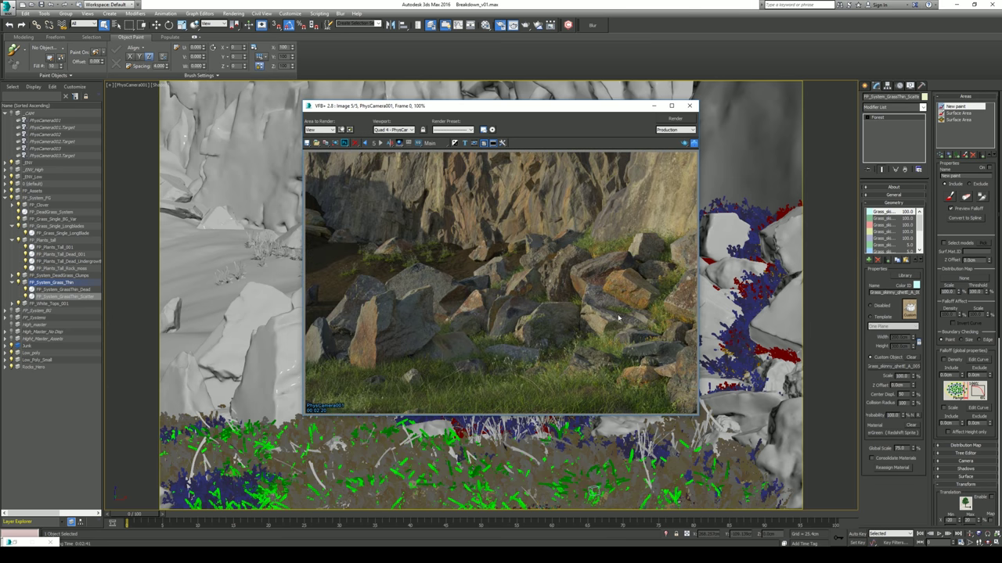
pyautogui.moveTo(561, 105); pyautogui.dragTo(285, 36)
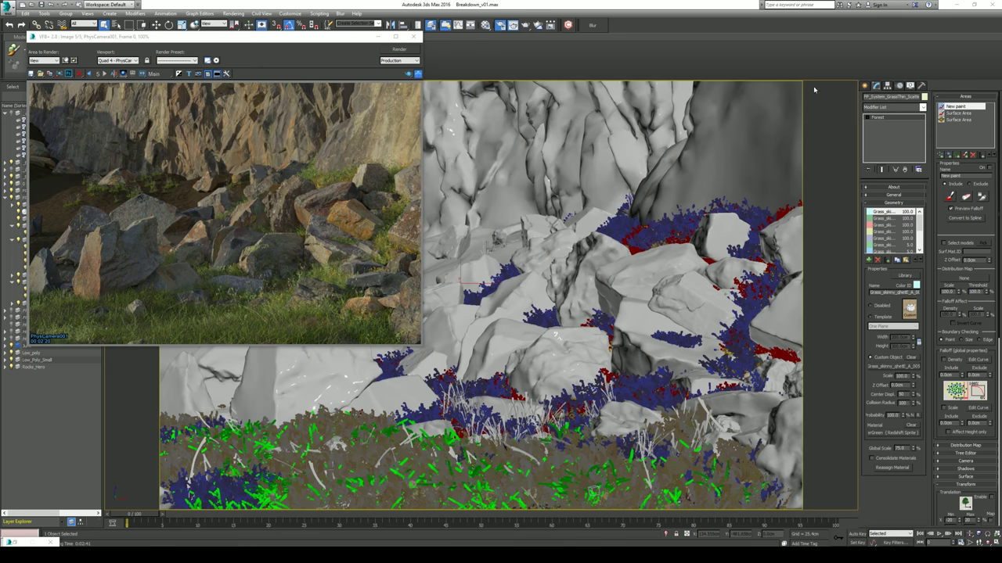
# Highlight one grass type's instances, compare against the resized ref_eye_candy.jpg, then minimise Photos.
pyautogui.click(892, 218)
pyautogui.moveTo(432, 558)
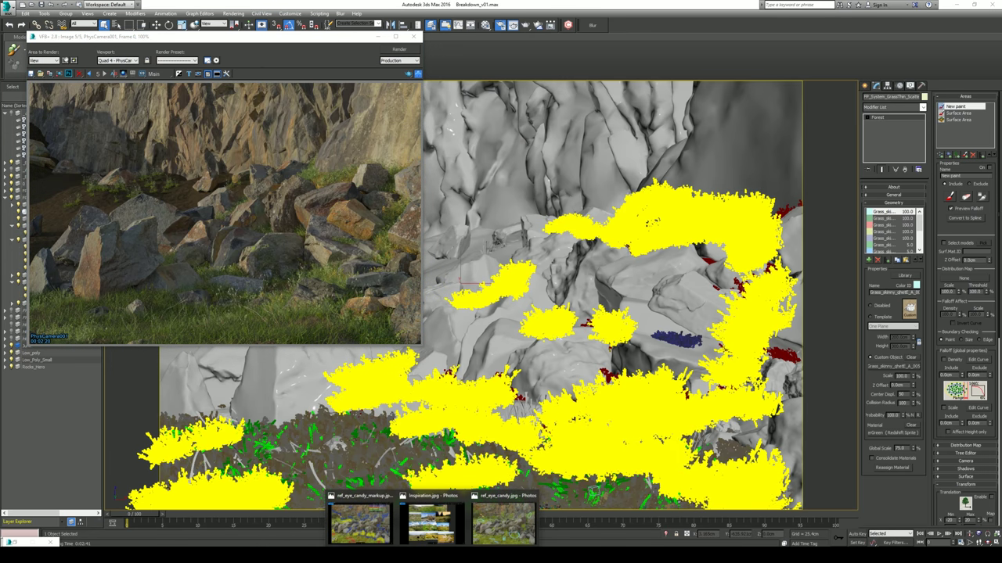
pyautogui.click(503, 523)
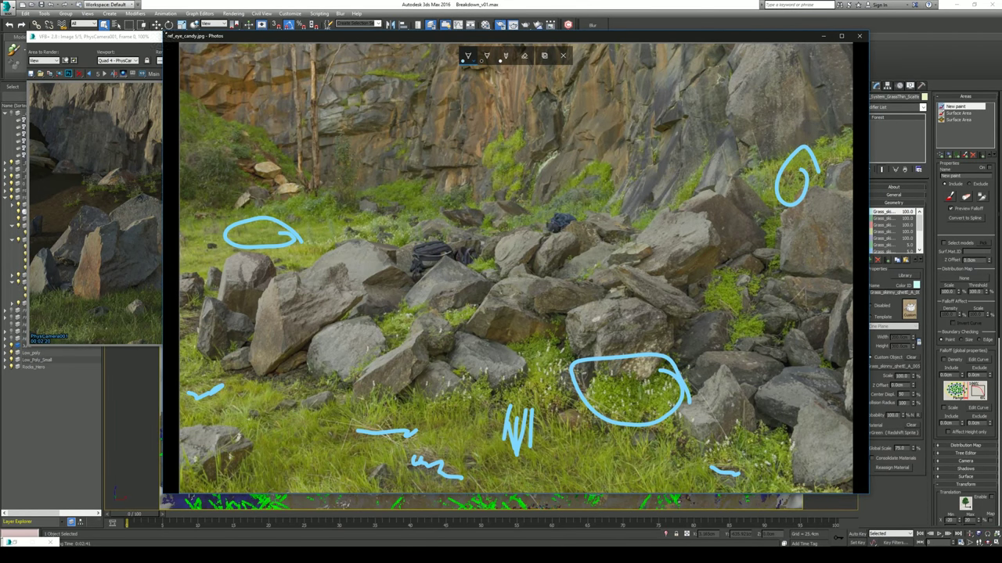
pyautogui.moveTo(163, 32); pyautogui.dragTo(454, 150)
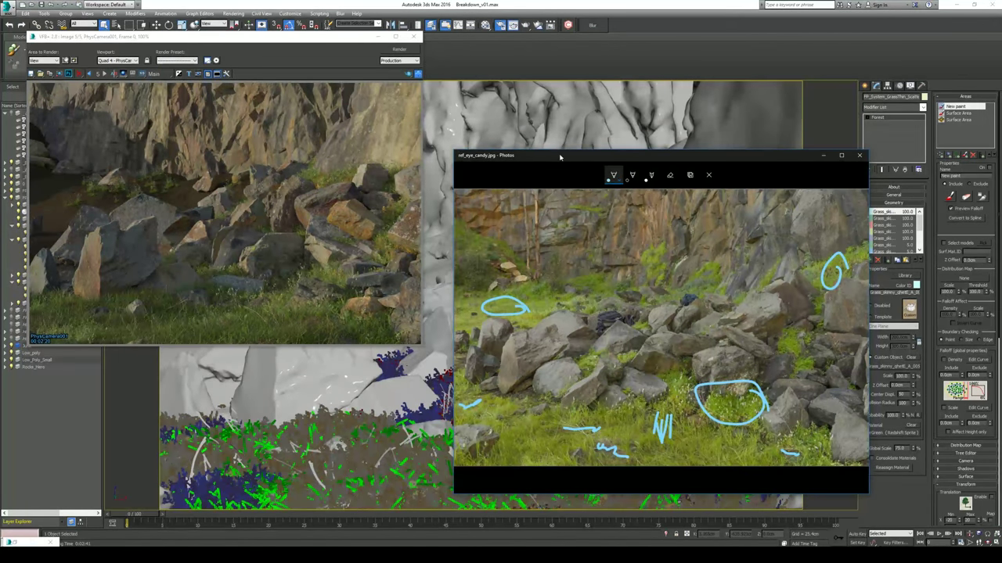
pyautogui.moveTo(560, 156); pyautogui.dragTo(550, 52)
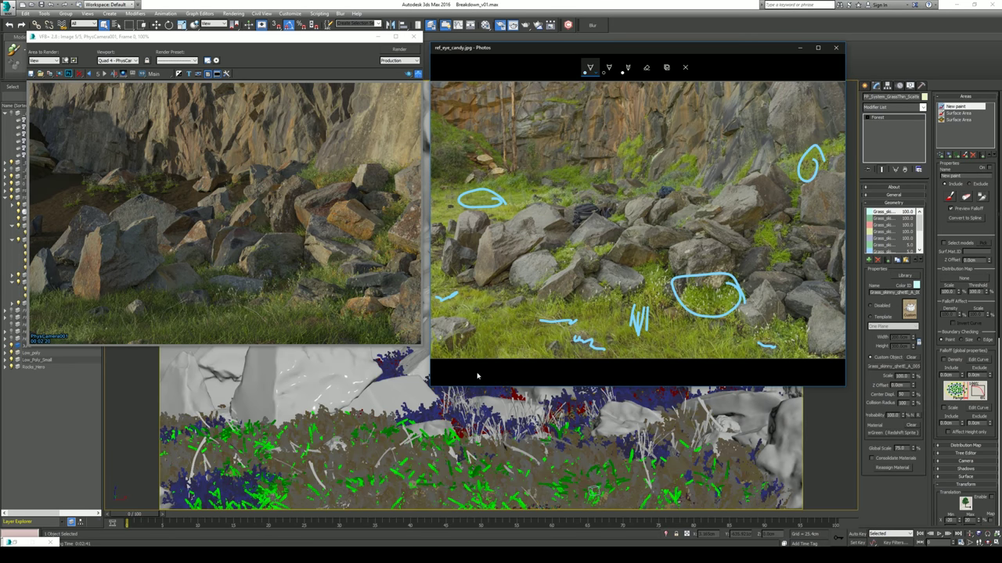
pyautogui.click(799, 48)
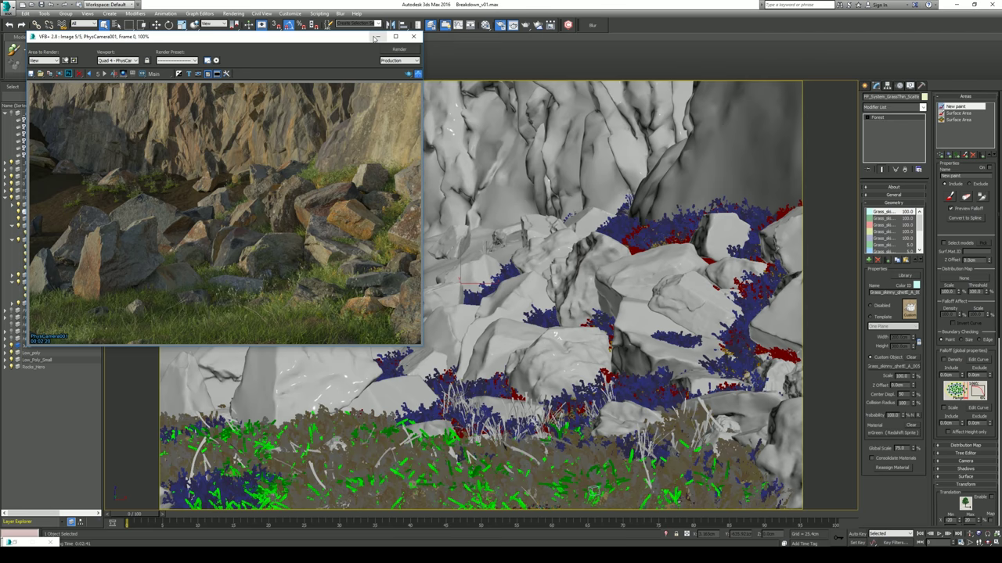
# Minimise the V-Ray frame buffer and restore the perspective-over-camera two-viewport layout.
pyautogui.moveTo(331, 41); pyautogui.dragTo(463, 78)
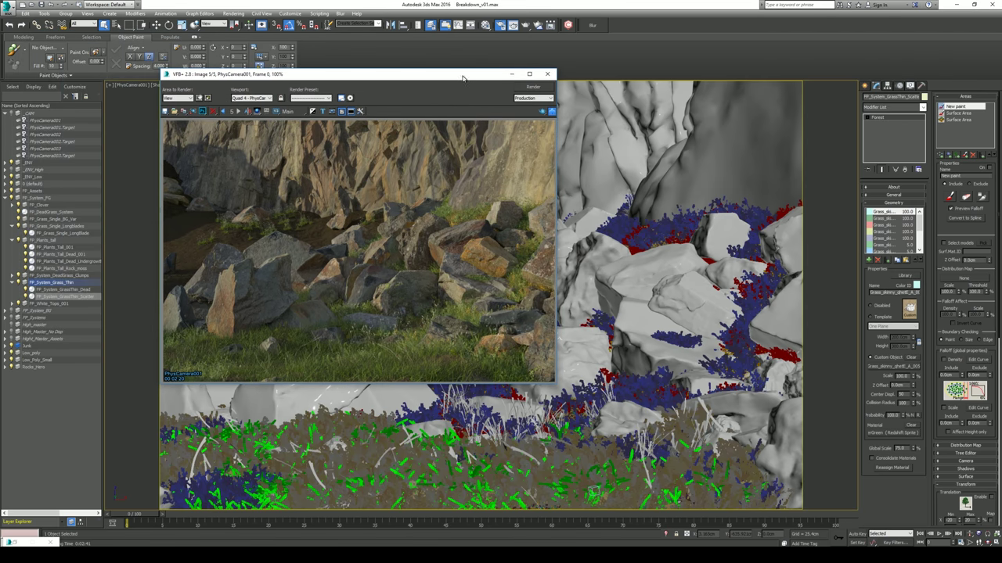
pyautogui.click(509, 74)
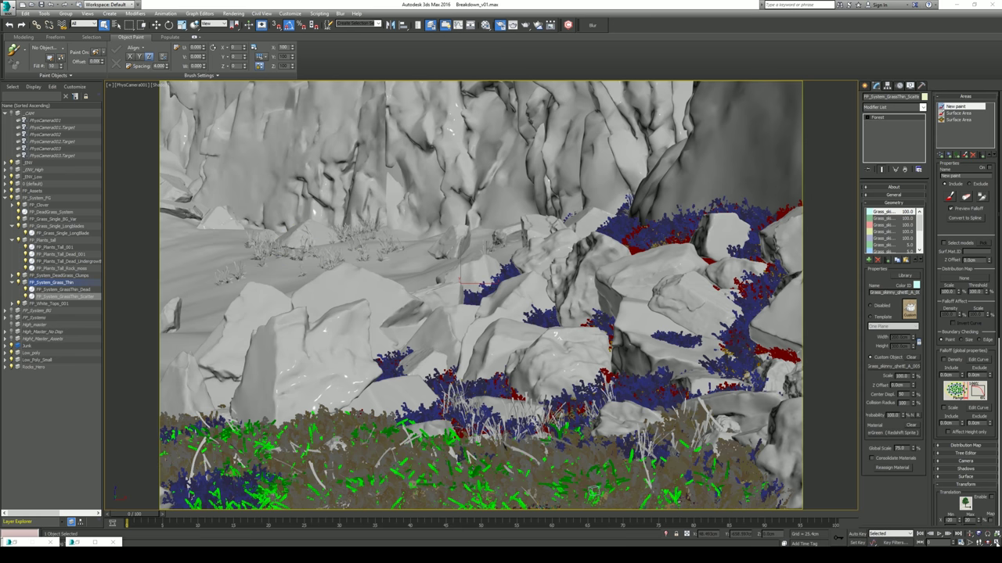
pyautogui.click(997, 542)
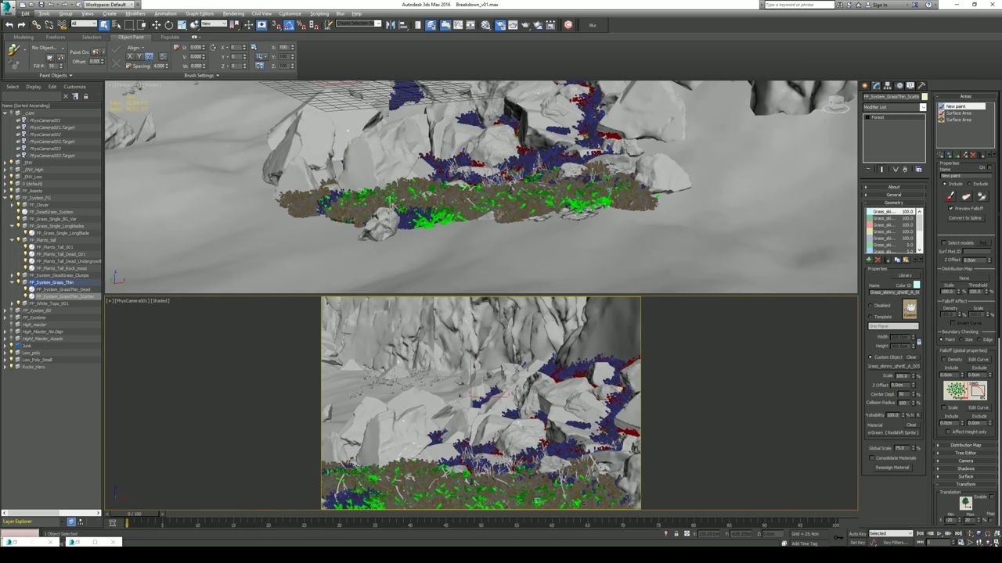
# Show the background grass layer FP_System_BG and return to the Perspective/camera split.
pyautogui.click(997, 542)
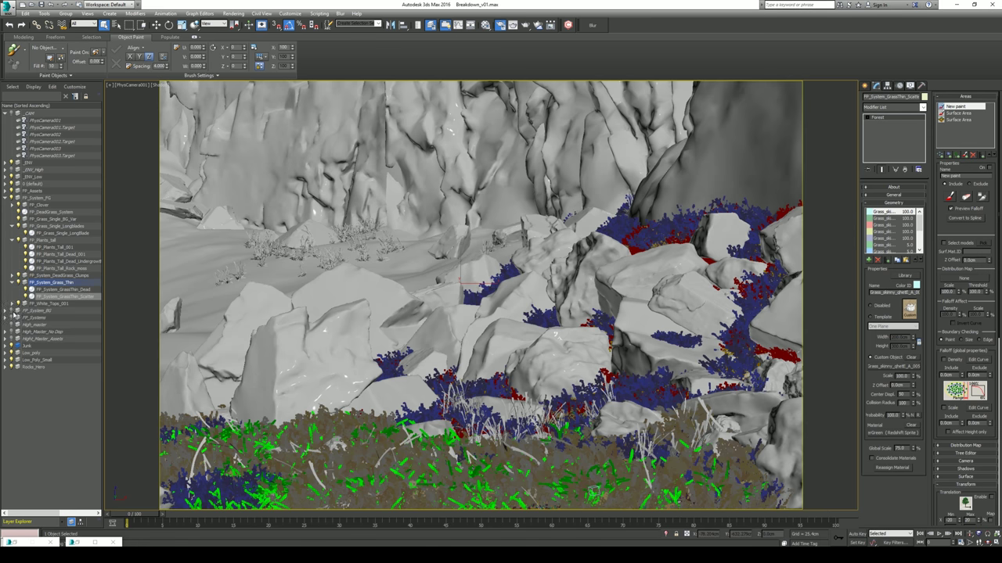
pyautogui.click(16, 314)
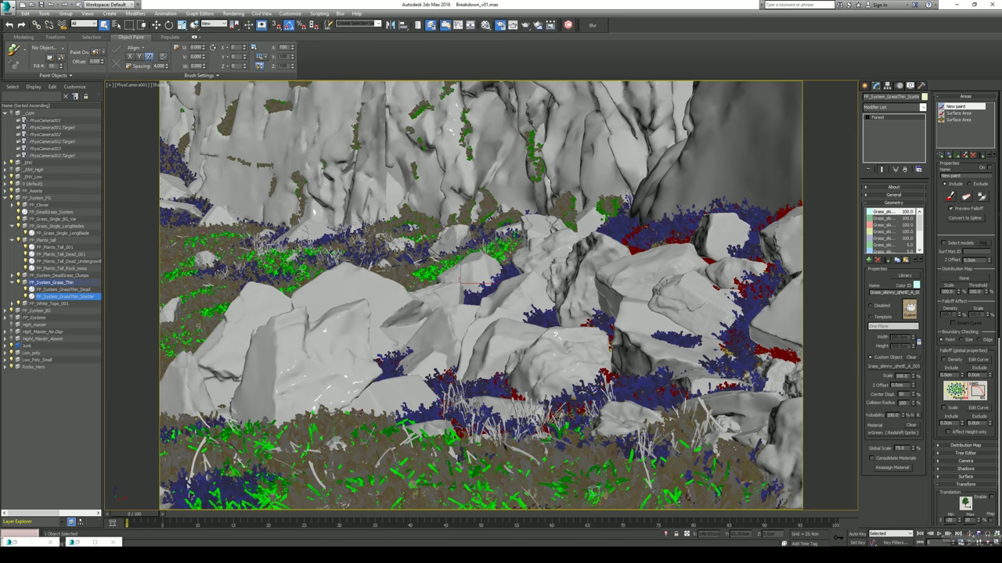
pyautogui.hotkey('alt', 'w')
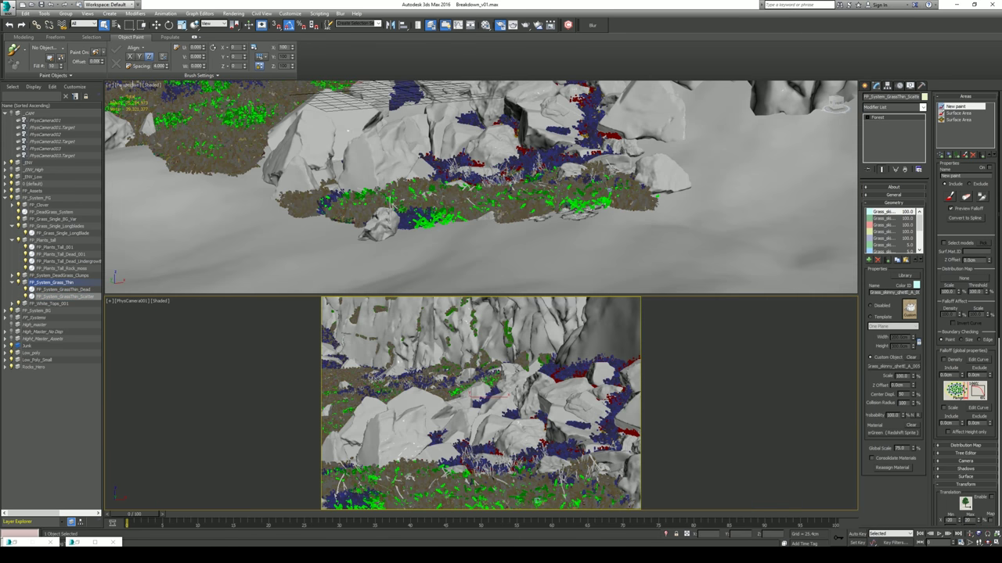
pyautogui.click(459, 255)
# Zoom the Perspective view to inspect the grass, then hide FP_System_FG in the maximized camera view.
pyautogui.scroll(5, 459, 256)
pyautogui.scroll(-3, 425, 241)
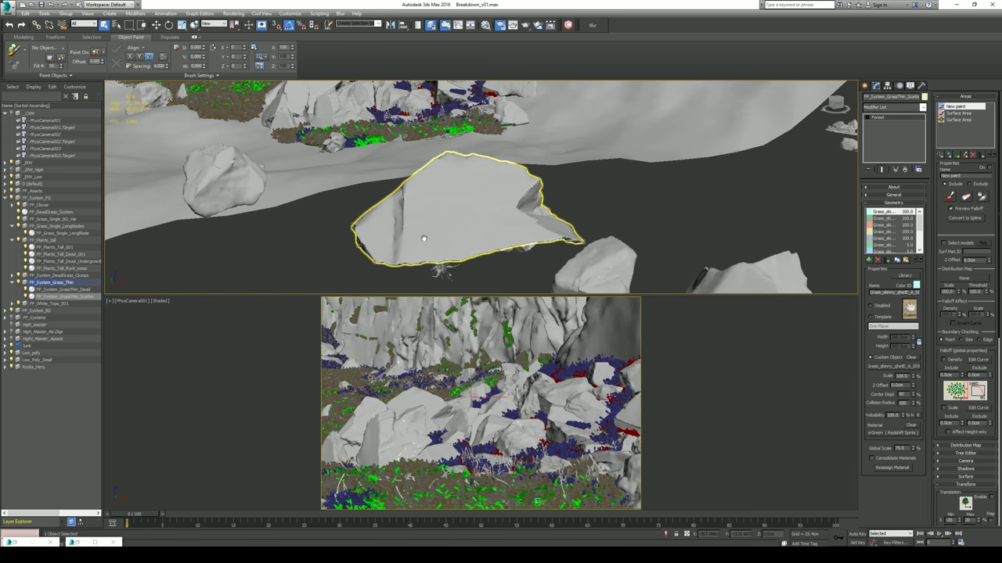
pyautogui.scroll(-4, 451, 267)
pyautogui.scroll(4, 508, 251)
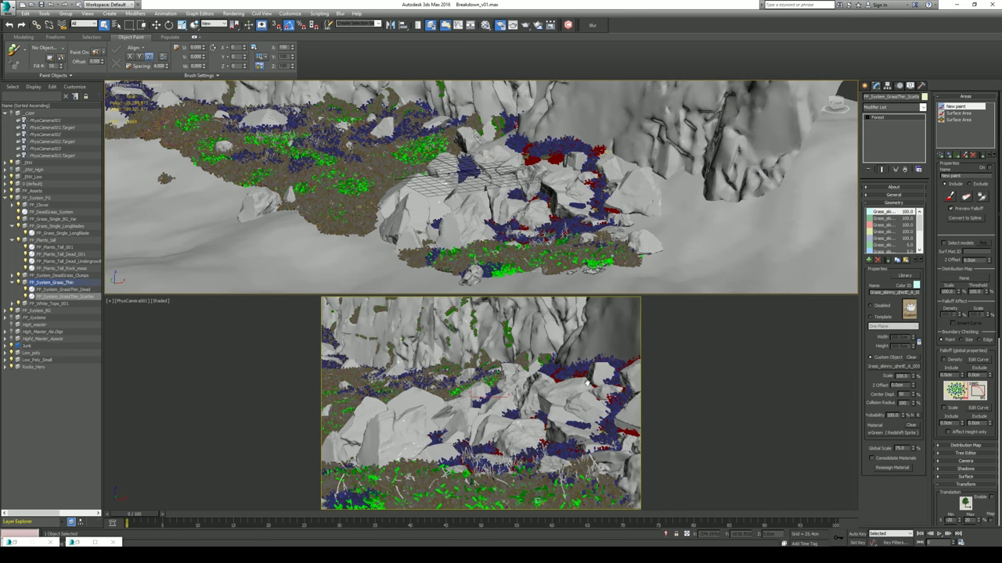
pyautogui.scroll(2, 462, 218)
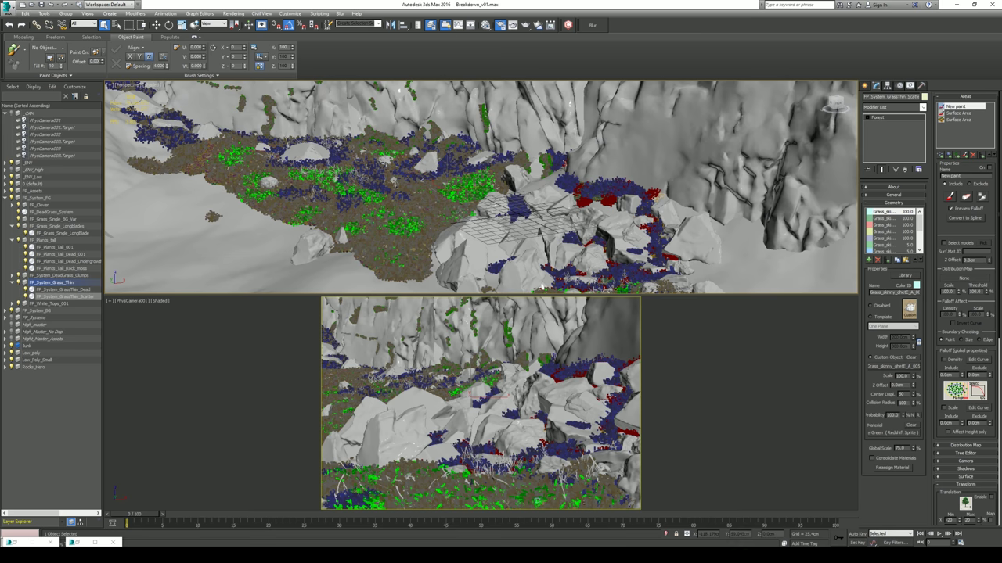
pyautogui.scroll(3, 461, 224)
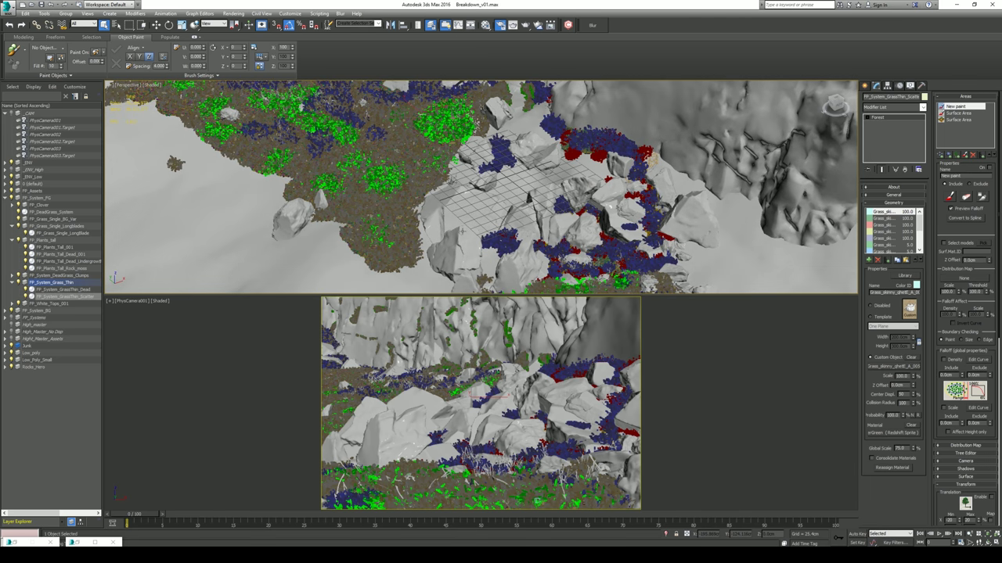
pyautogui.scroll(1, 462, 231)
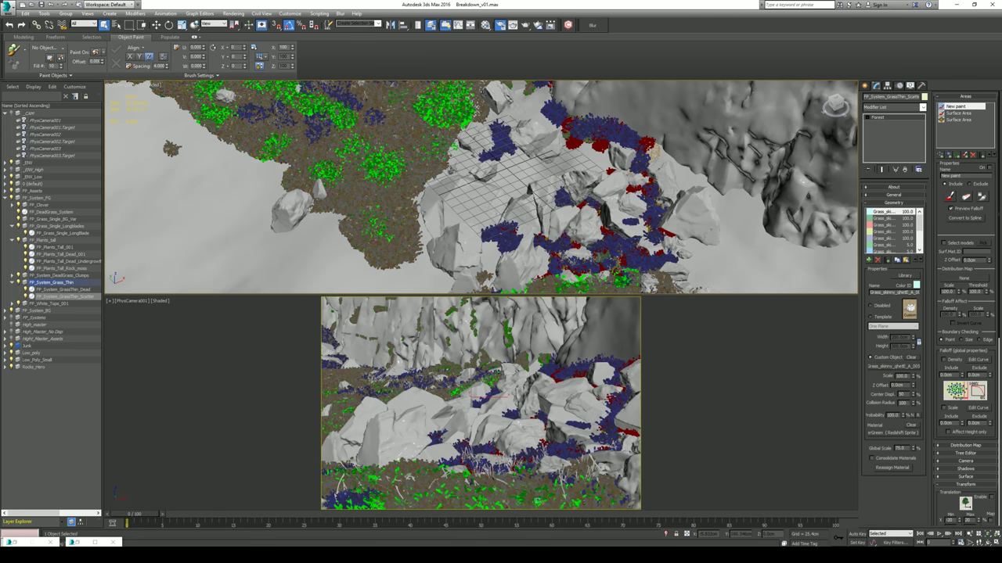
pyautogui.hotkey('shift', 's')
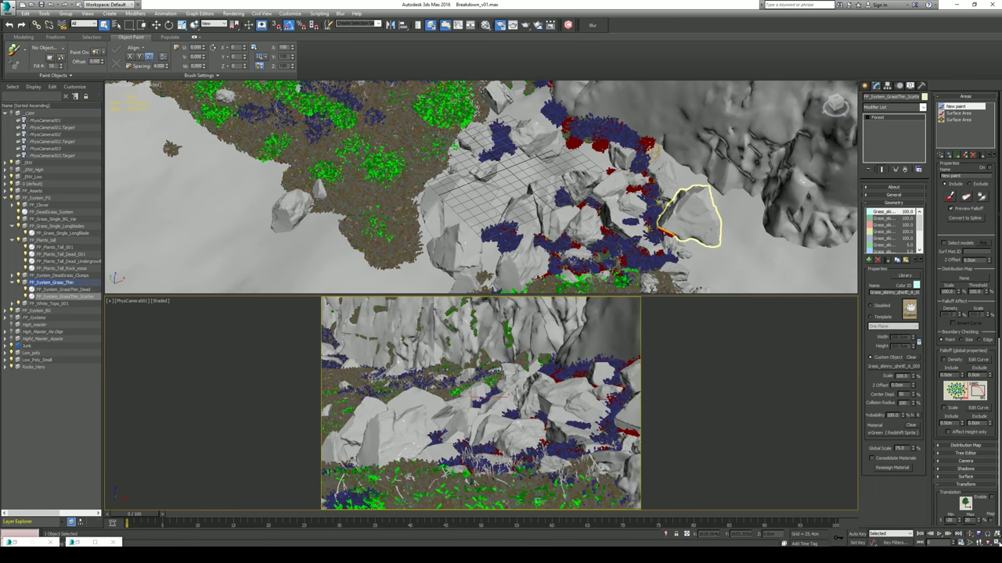
pyautogui.click(997, 541)
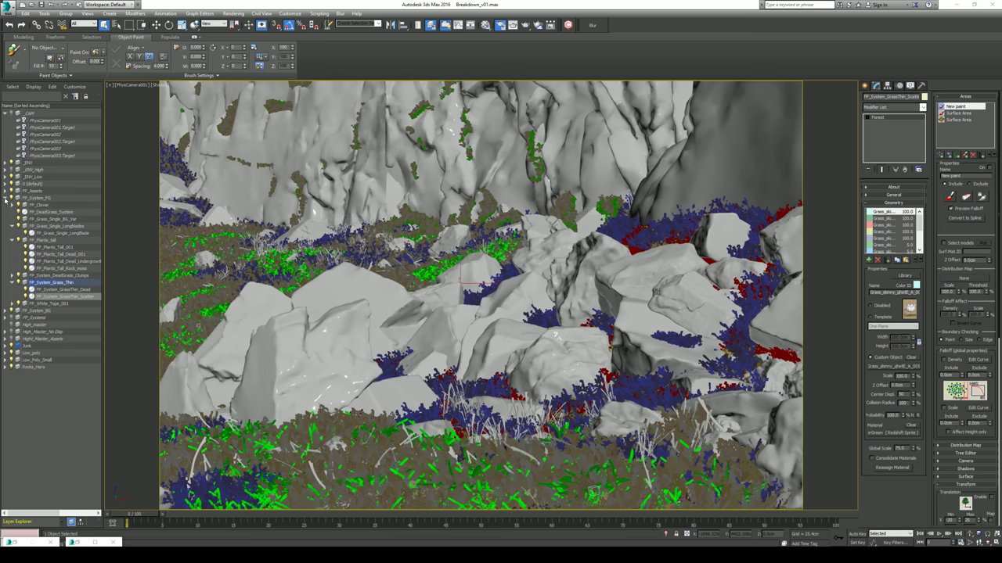
pyautogui.click(11, 200)
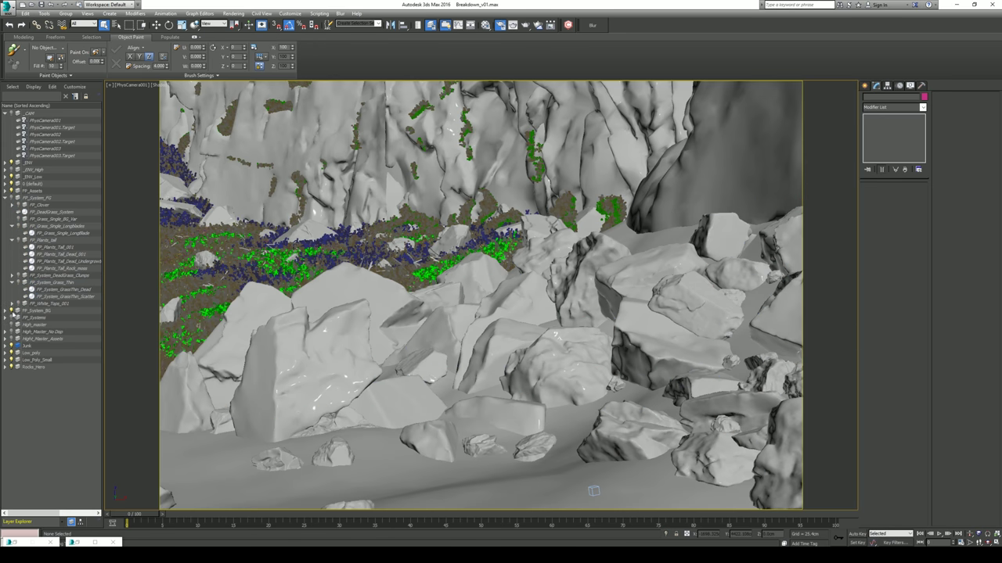
# Hide FP_System_BG, orbit to a low side view of the terrain, and marquee-select the Redshift sun.
pyautogui.click(11, 311)
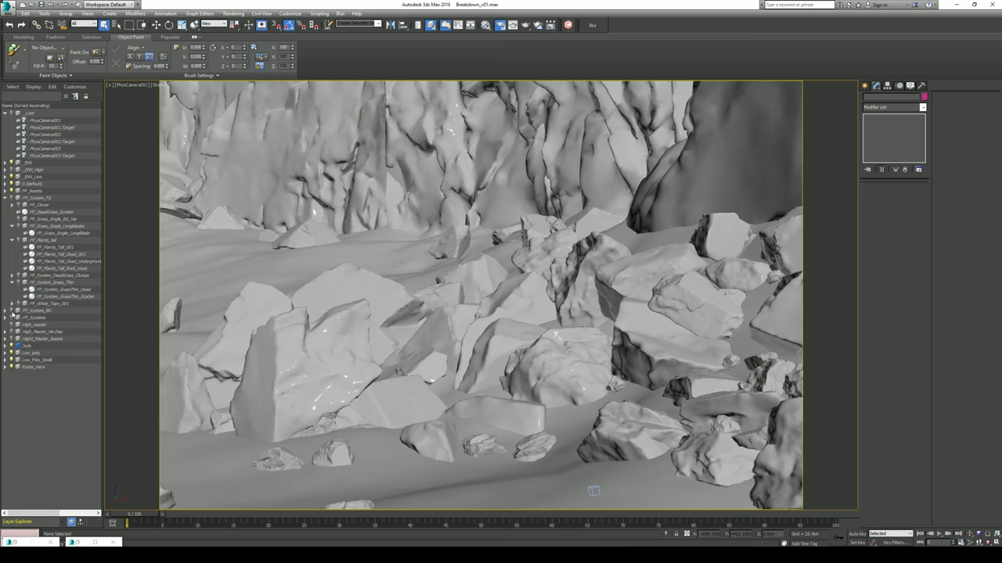
pyautogui.click(996, 542)
pyautogui.scroll(-10, 488, 211)
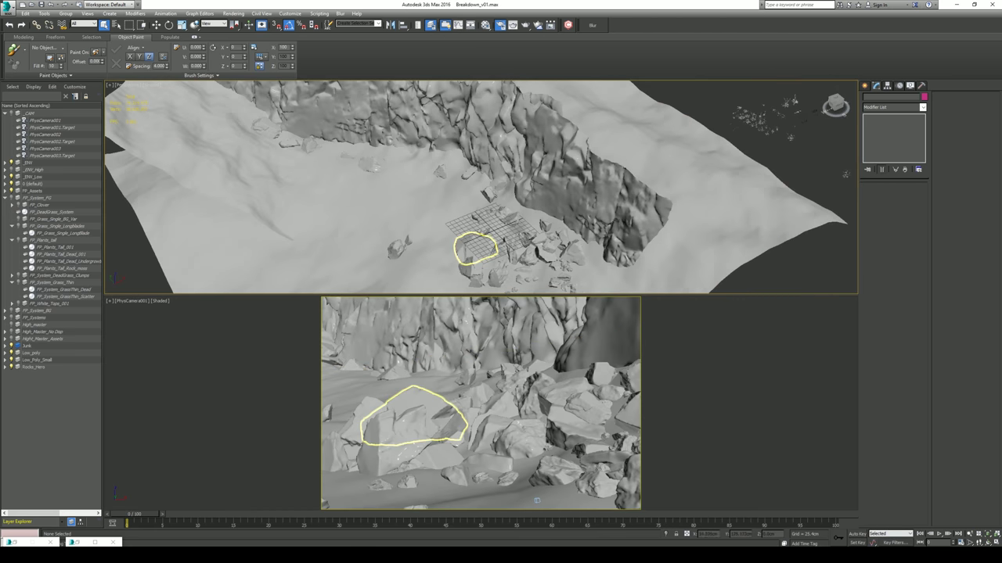
pyautogui.keyDown('alt'); pyautogui.moveTo(394, 165); pyautogui.dragTo(493, 161, button='middle'); pyautogui.keyUp('alt')
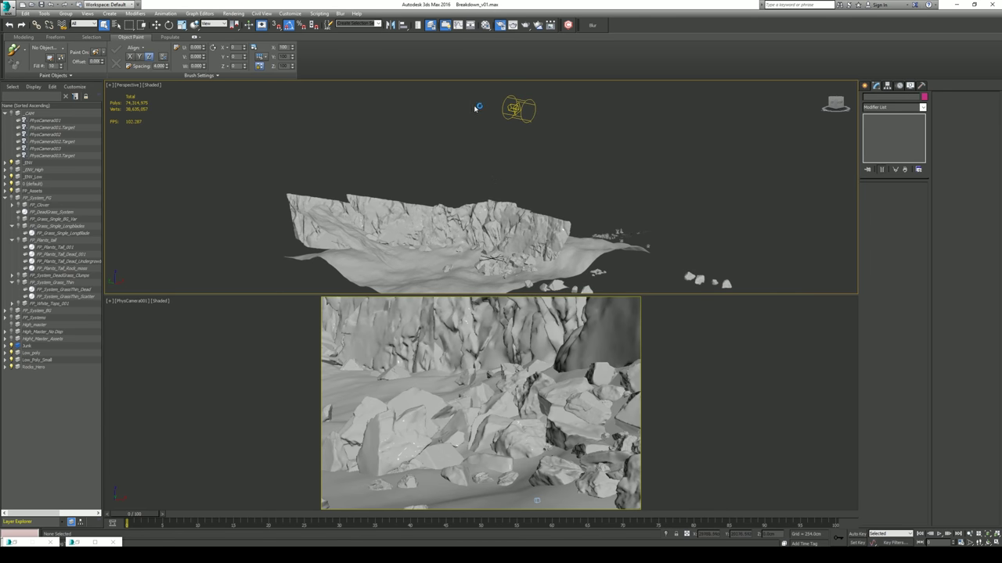
pyautogui.moveTo(499, 98); pyautogui.dragTo(553, 136)
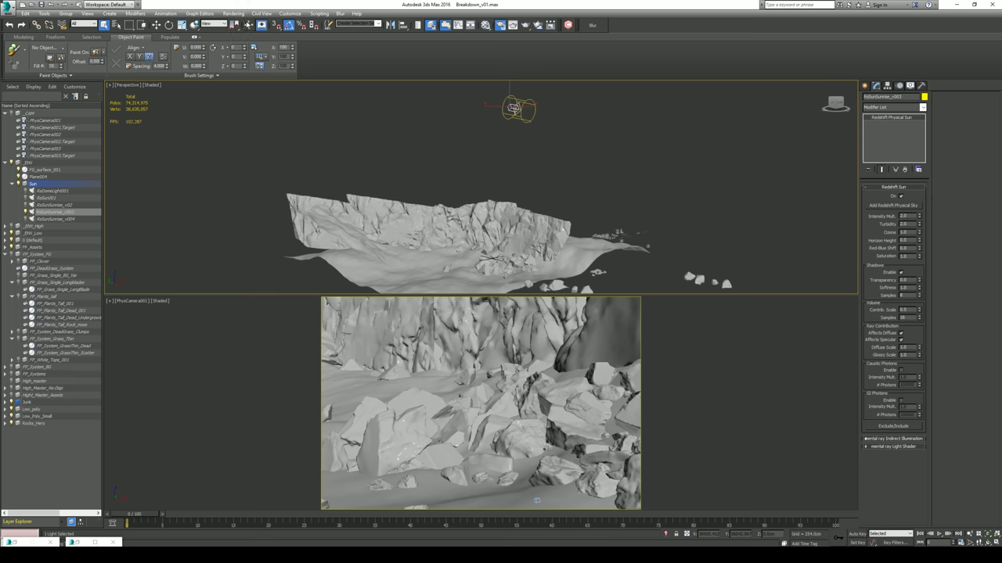
# Review the Redshift sky and exposure settings in Environment, arm Rotate for the sun, and maximize the camera view.
pyautogui.click(232, 16)
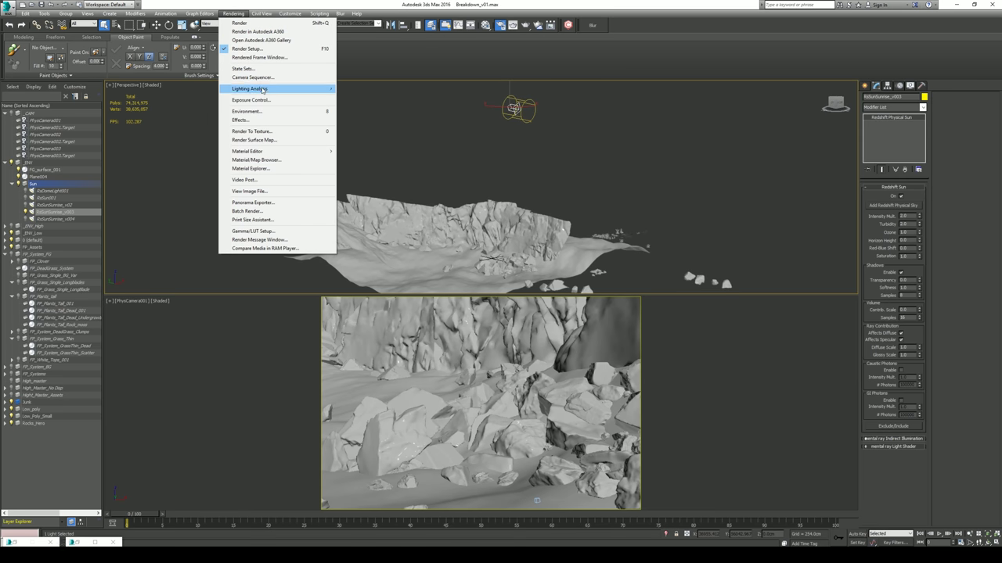
pyautogui.click(269, 111)
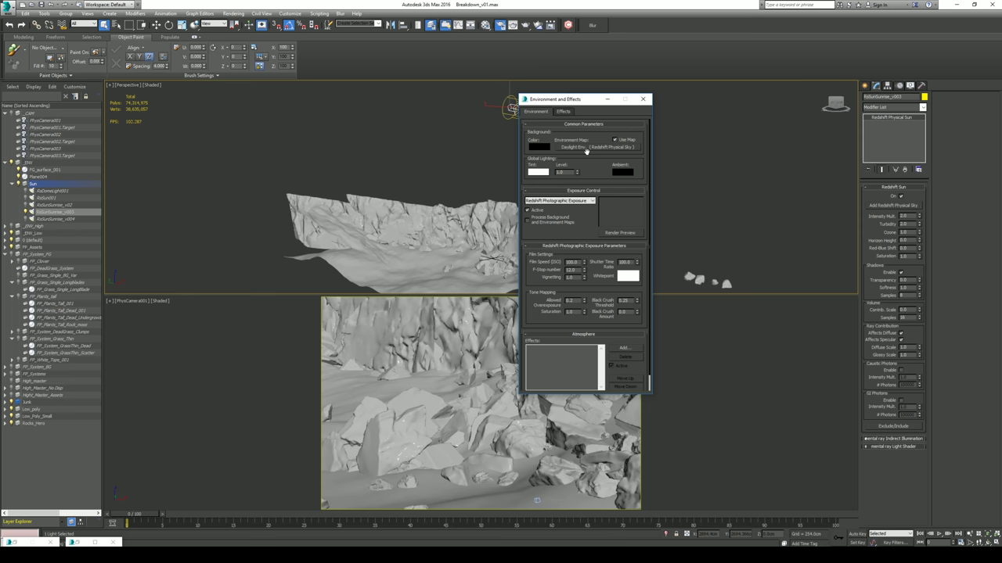
pyautogui.click(607, 99)
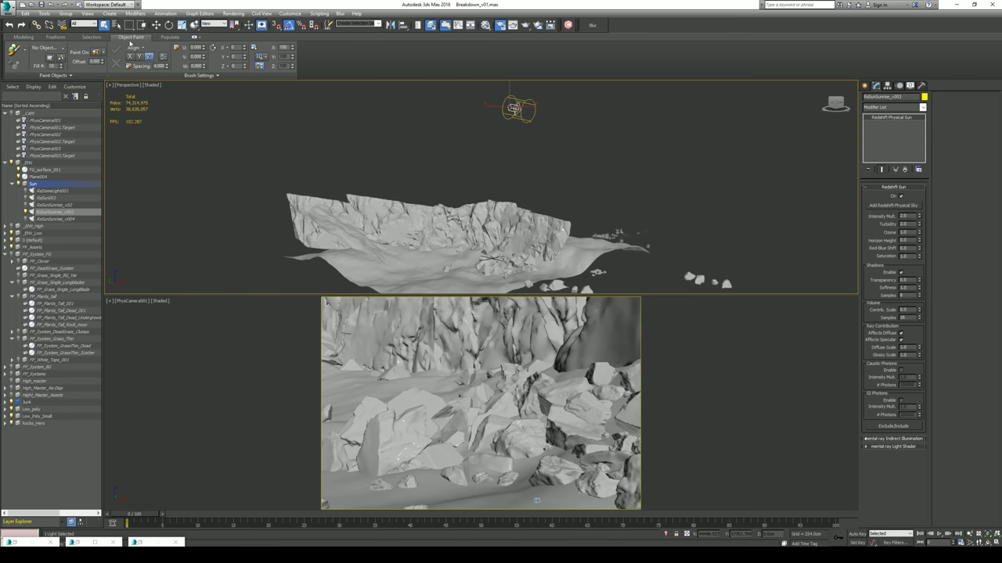
pyautogui.click(168, 25)
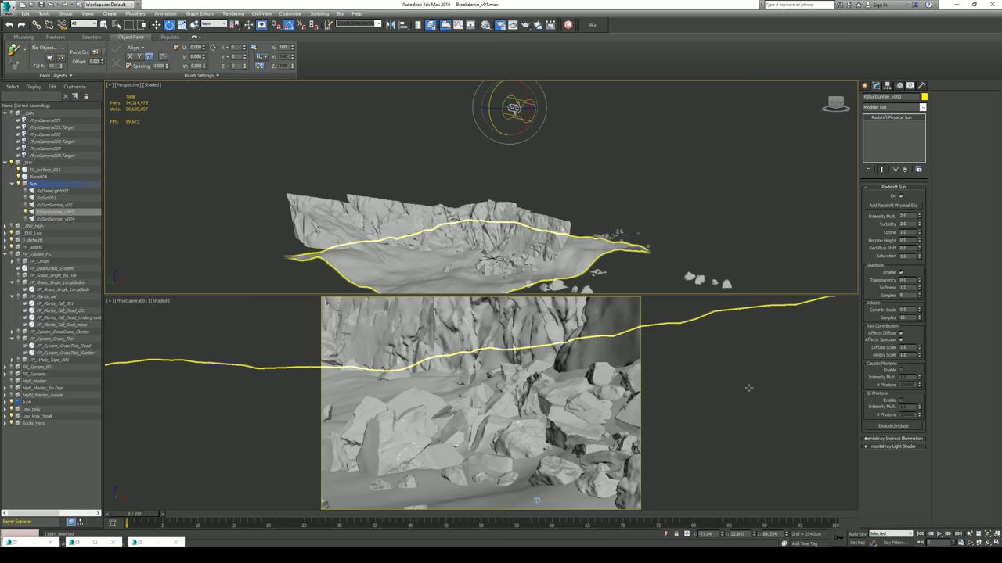
pyautogui.hotkey('alt', 'w')
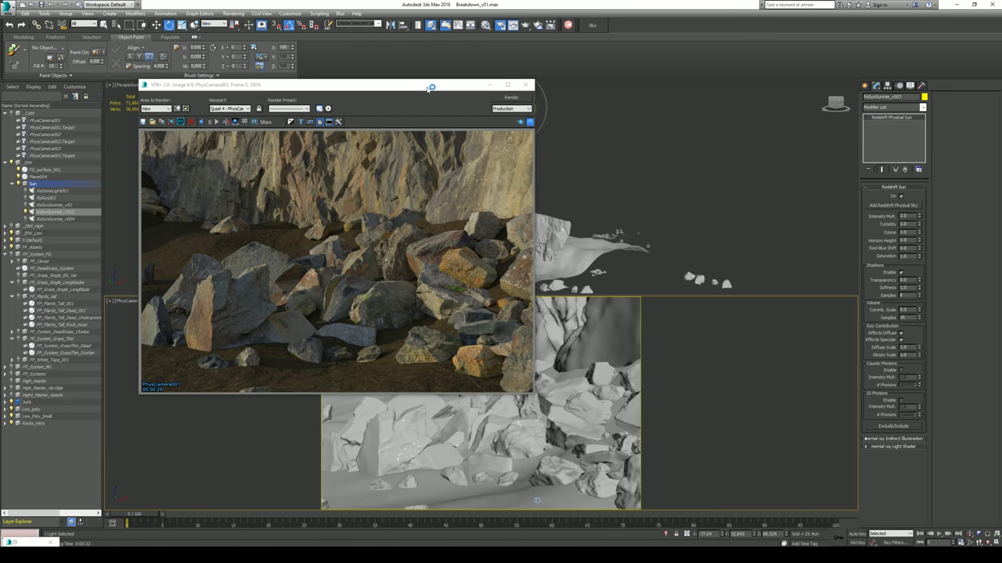
# Render the camera view, show FP_System_FG again, and switch to the ref_eye_candy.jpg reference photo.
pyautogui.click(501, 25)
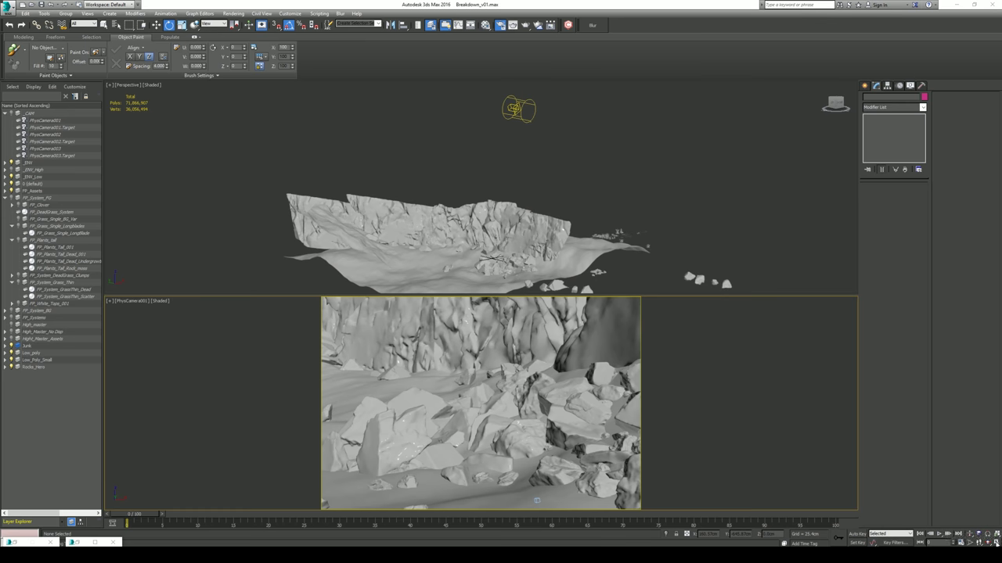
pyautogui.click(997, 543)
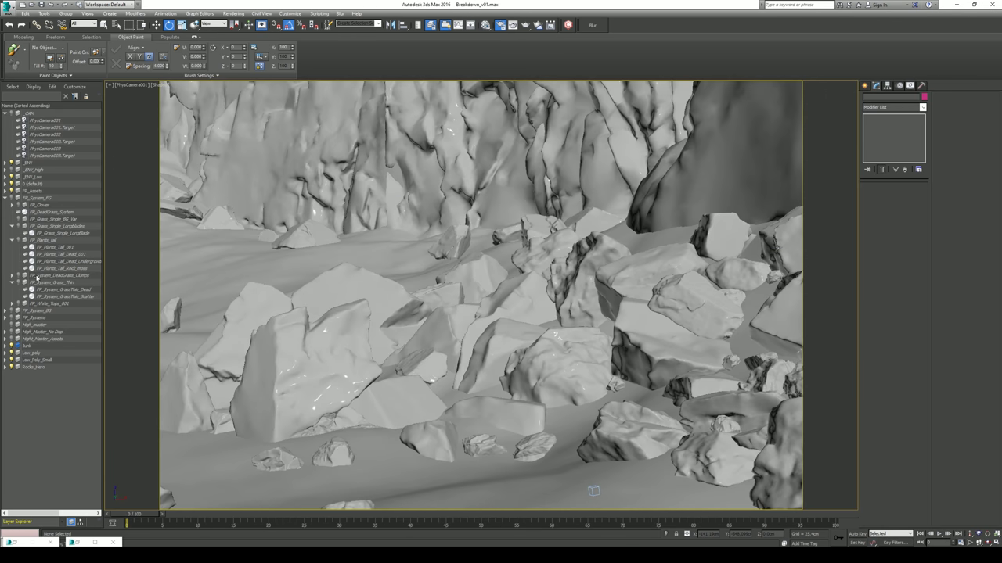
pyautogui.click(11, 199)
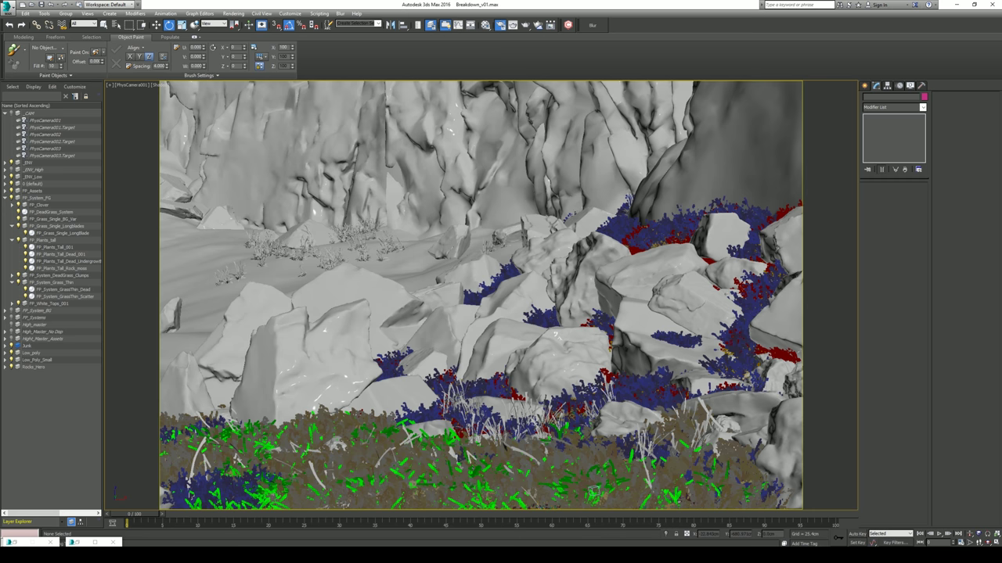
pyautogui.hotkey('alt', 'Tab')
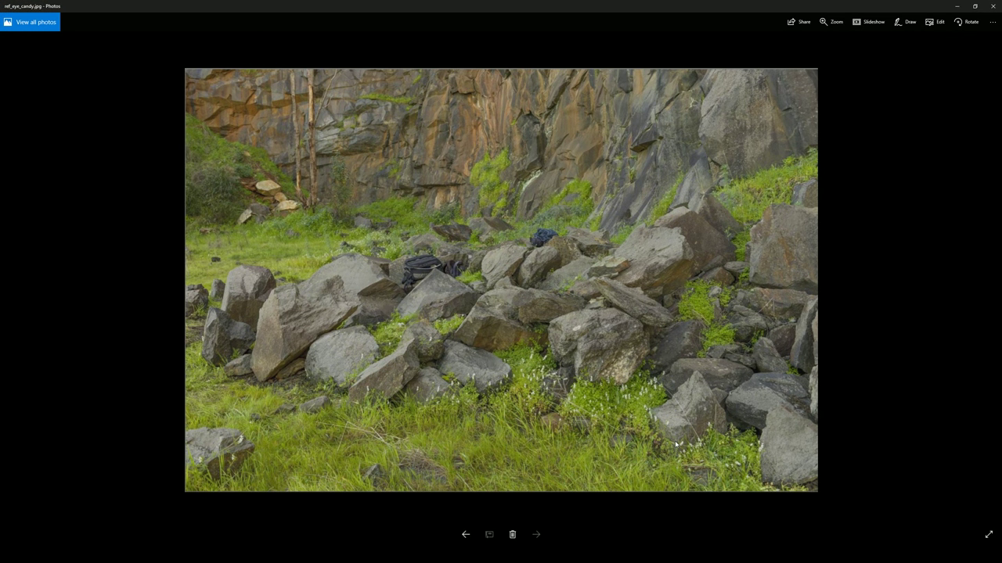
# Zoom in and back out on the quarry reference photo in Photos.
pyautogui.keyDown('ctrl'); pyautogui.scroll(2, 681, 454); pyautogui.keyUp('ctrl')
pyautogui.keyDown('ctrl'); pyautogui.scroll(1, 765, 518); pyautogui.keyUp('ctrl')
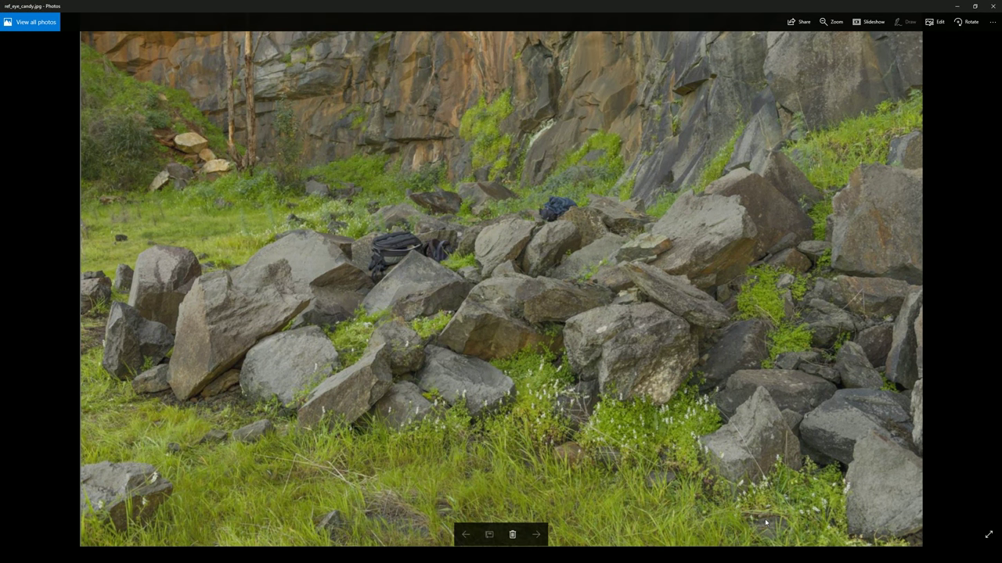
pyautogui.keyDown('ctrl'); pyautogui.scroll(2, 767, 526); pyautogui.keyUp('ctrl')
pyautogui.keyDown('ctrl'); pyautogui.scroll(1, 782, 520); pyautogui.keyUp('ctrl')
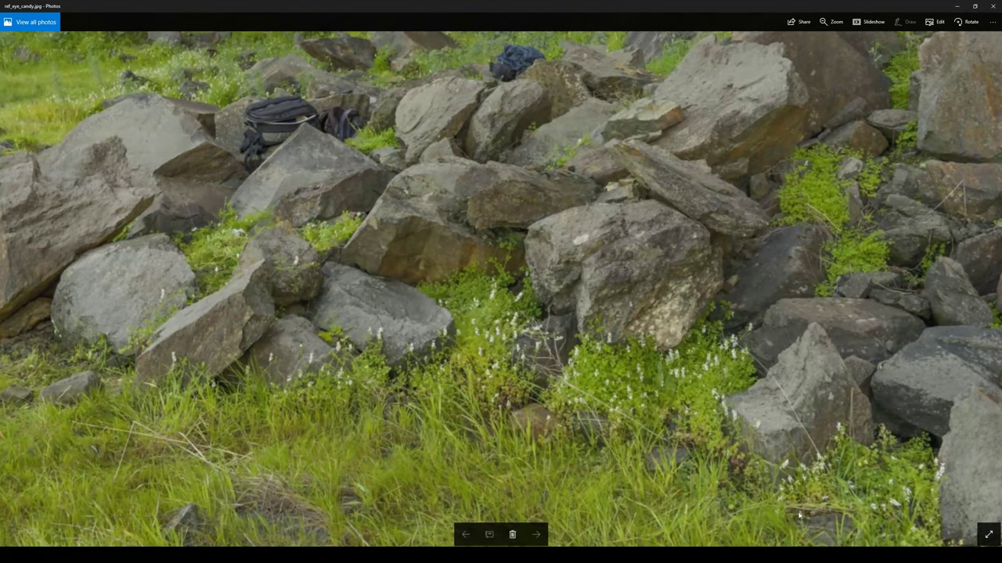
pyautogui.keyDown('ctrl'); pyautogui.scroll(-4, 827, 135); pyautogui.keyUp('ctrl')
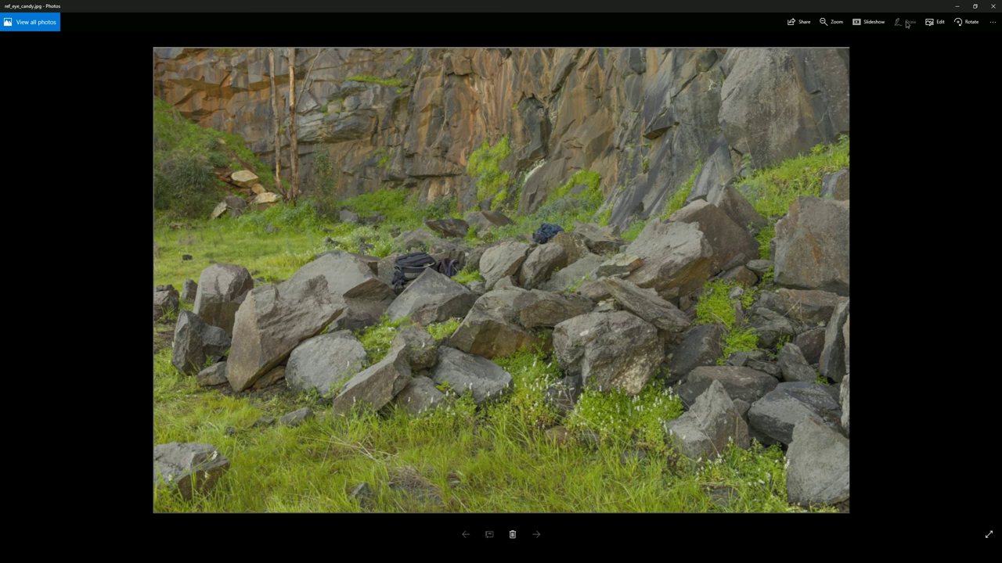
pyautogui.keyDown('ctrl'); pyautogui.scroll(-1, 542, 213); pyautogui.keyUp('ctrl')
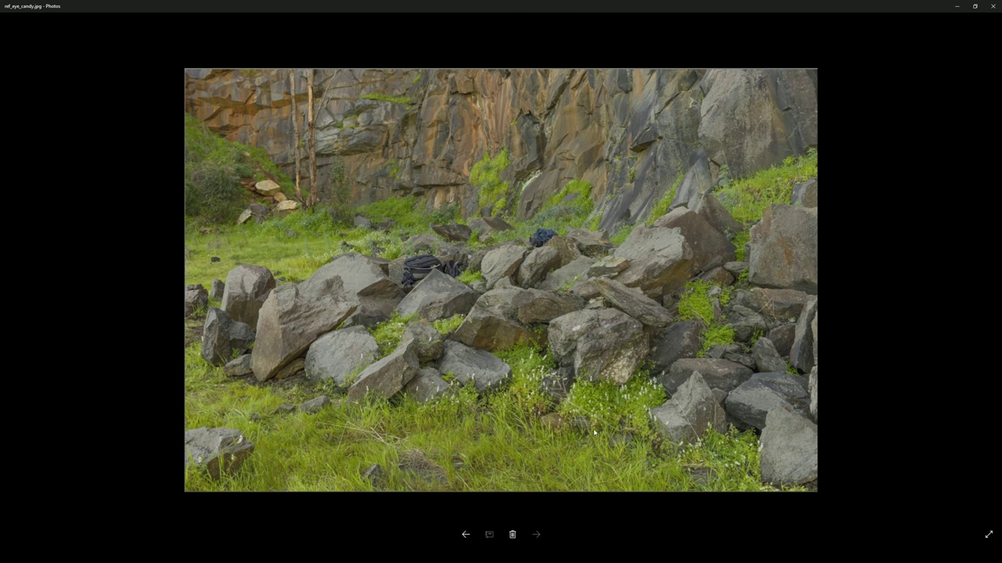
# With the pen, circle two rocks on the right and mark grass patches at lower left and middle.
pyautogui.click(902, 22)
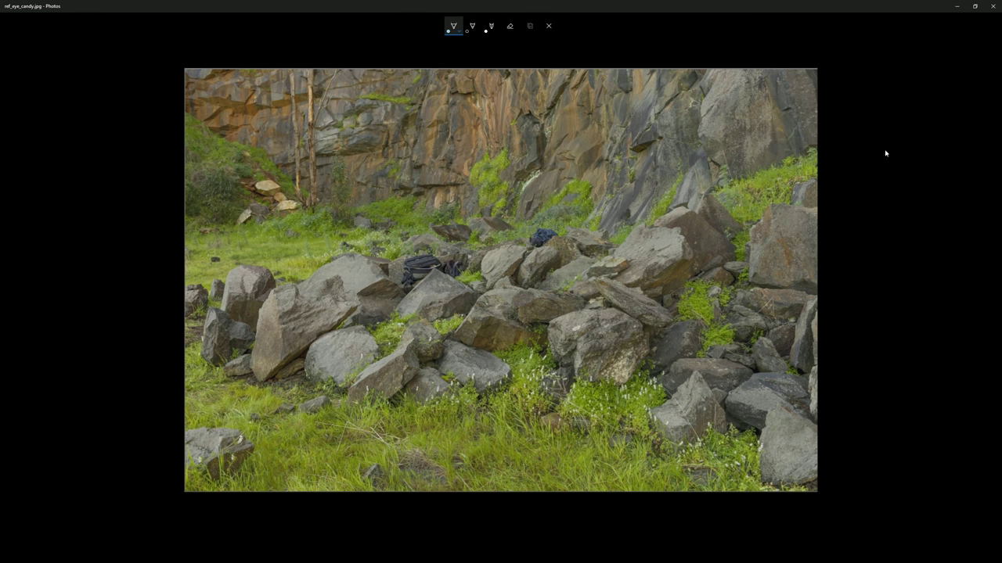
pyautogui.moveTo(671, 384)
pyautogui.mouseDown()
pyautogui.moveTo(659, 407)
pyautogui.moveTo(692, 446)
pyautogui.moveTo(704, 429)
pyautogui.moveTo(671, 385)
pyautogui.mouseUp()
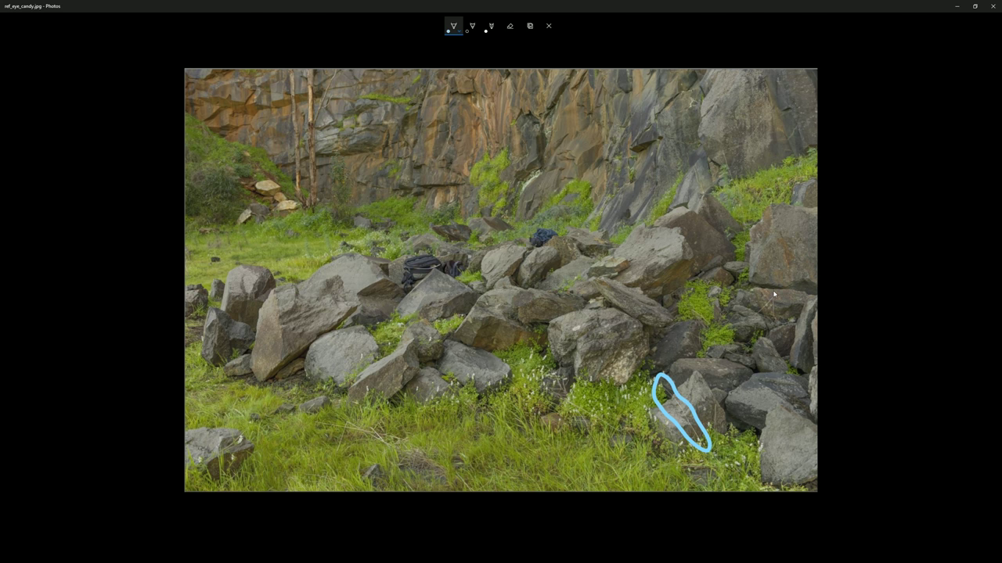
pyautogui.moveTo(774, 290)
pyautogui.mouseDown()
pyautogui.moveTo(734, 306)
pyautogui.moveTo(749, 330)
pyautogui.moveTo(786, 329)
pyautogui.moveTo(772, 290)
pyautogui.mouseUp()
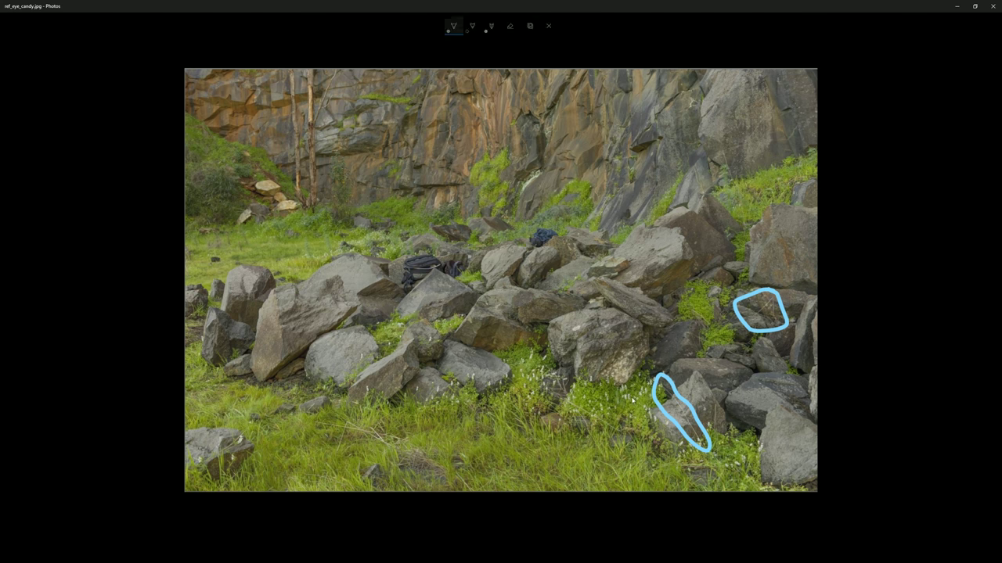
pyautogui.moveTo(398, 438)
pyautogui.mouseDown()
pyautogui.moveTo(321, 422)
pyautogui.moveTo(403, 452)
pyautogui.mouseUp()
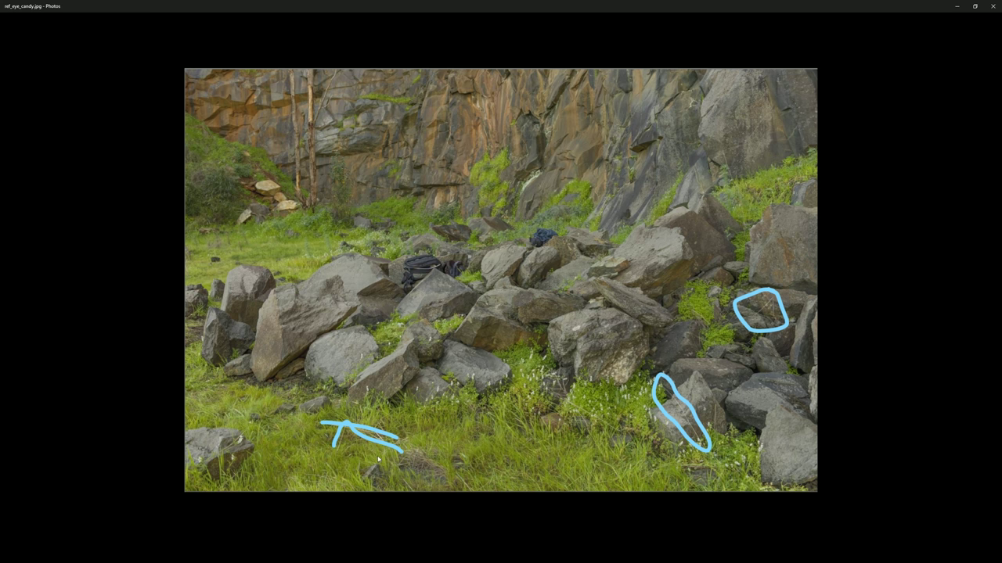
pyautogui.moveTo(567, 400); pyautogui.dragTo(545, 352)
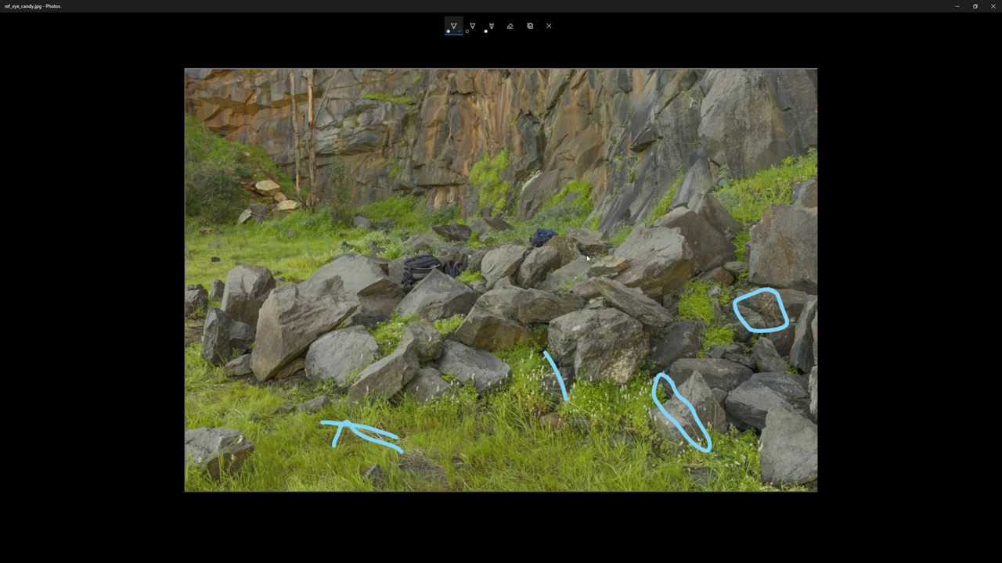
pyautogui.moveTo(590, 255); pyautogui.dragTo(608, 254)
# Return to 3ds Max and toggle the red foliage layer off and on to inspect it.
pyautogui.click(956, 6)
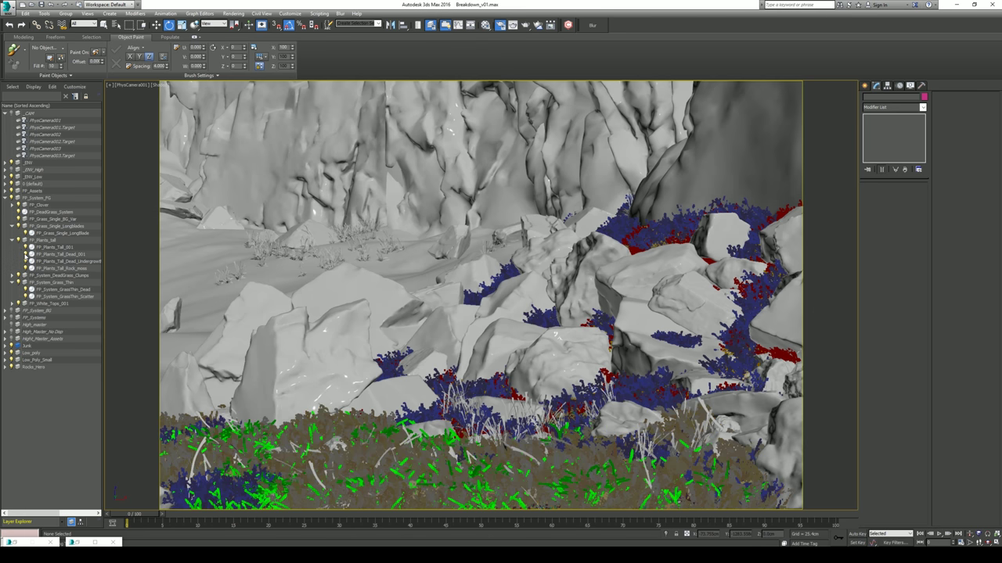
pyautogui.click(25, 256)
pyautogui.click(26, 255)
pyautogui.click(25, 255)
pyautogui.click(26, 255)
# Toggle the tall plant and grass layers' visibility, then expand FP_System_DeadGrass_Clumps.
pyautogui.click(26, 247)
pyautogui.click(26, 254)
pyautogui.click(26, 262)
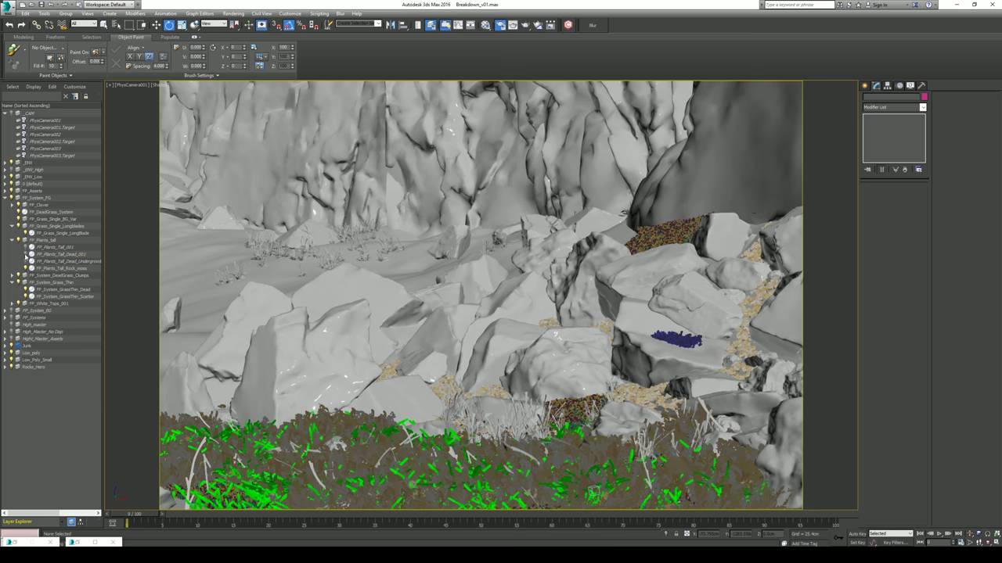
pyautogui.click(26, 255)
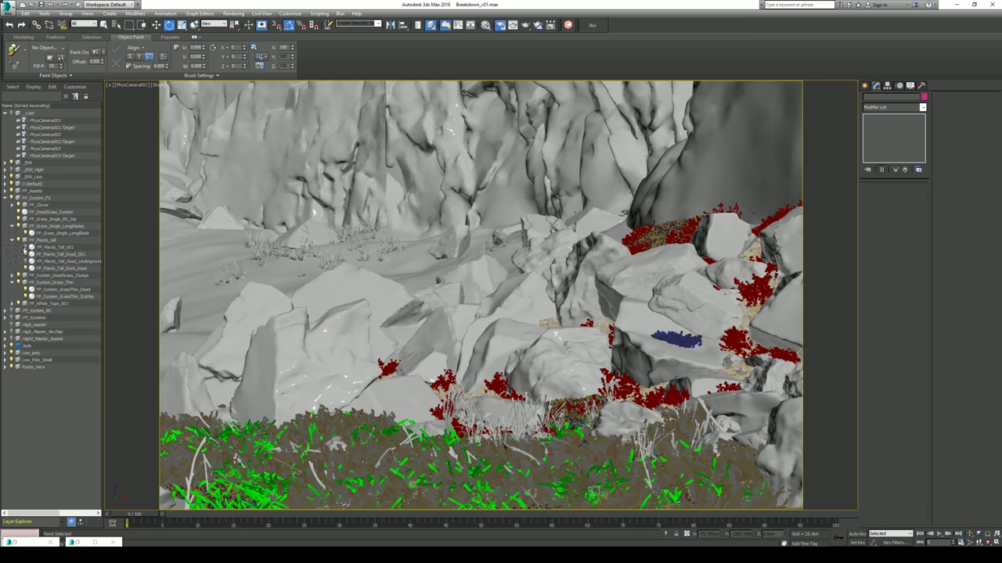
pyautogui.click(26, 247)
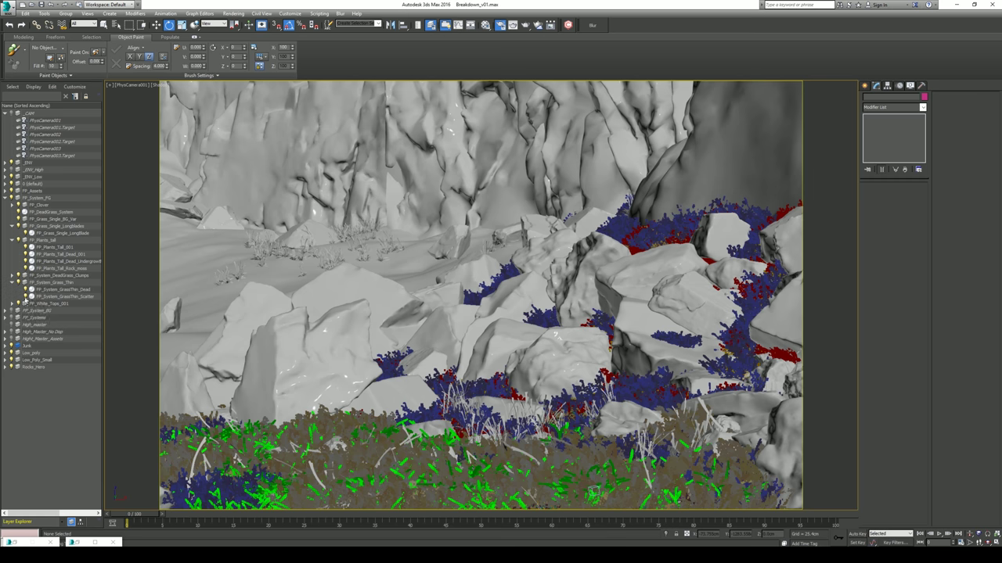
pyautogui.click(26, 302)
pyautogui.click(26, 300)
pyautogui.click(12, 276)
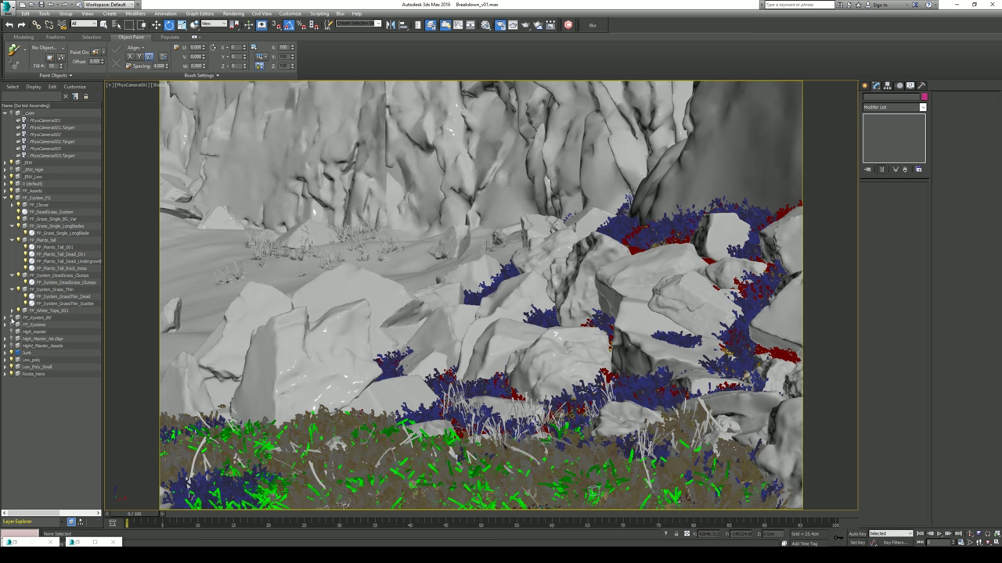
# Show the background grass layer, then toggle the foreground rocks and background cliff off and back on.
pyautogui.click(11, 317)
pyautogui.click(11, 338)
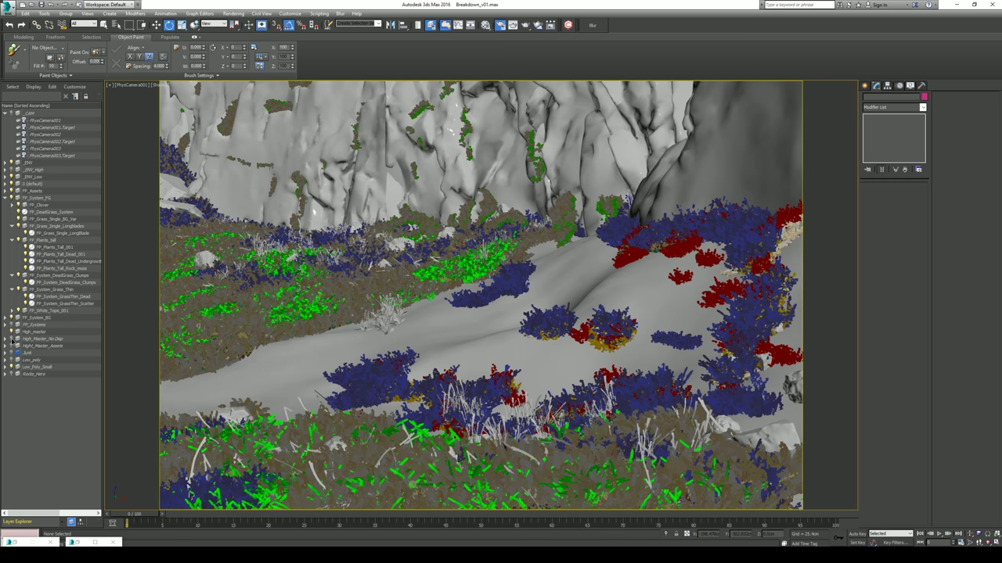
pyautogui.click(11, 340)
pyautogui.click(12, 339)
pyautogui.click(12, 339)
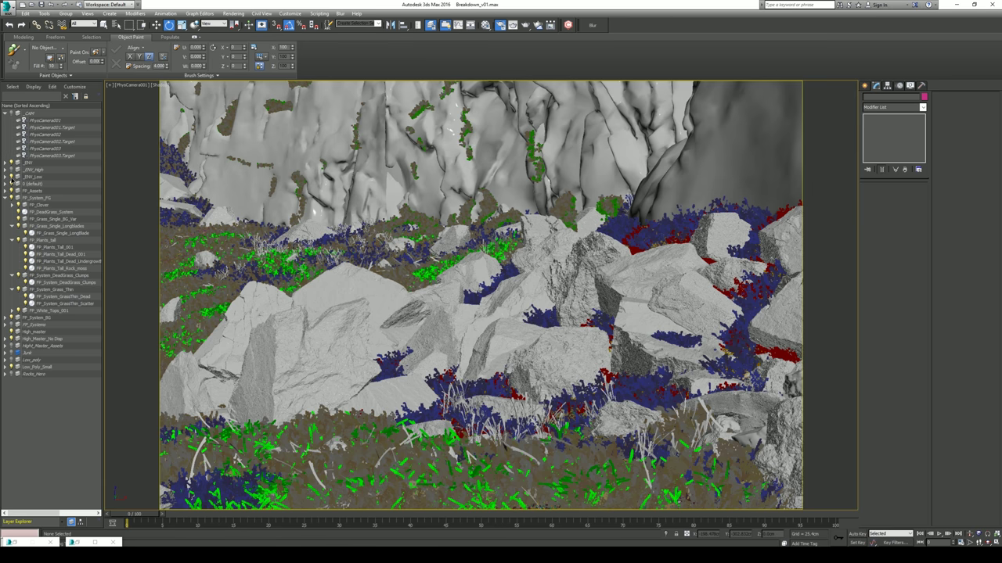
pyautogui.click(12, 177)
pyautogui.click(12, 177)
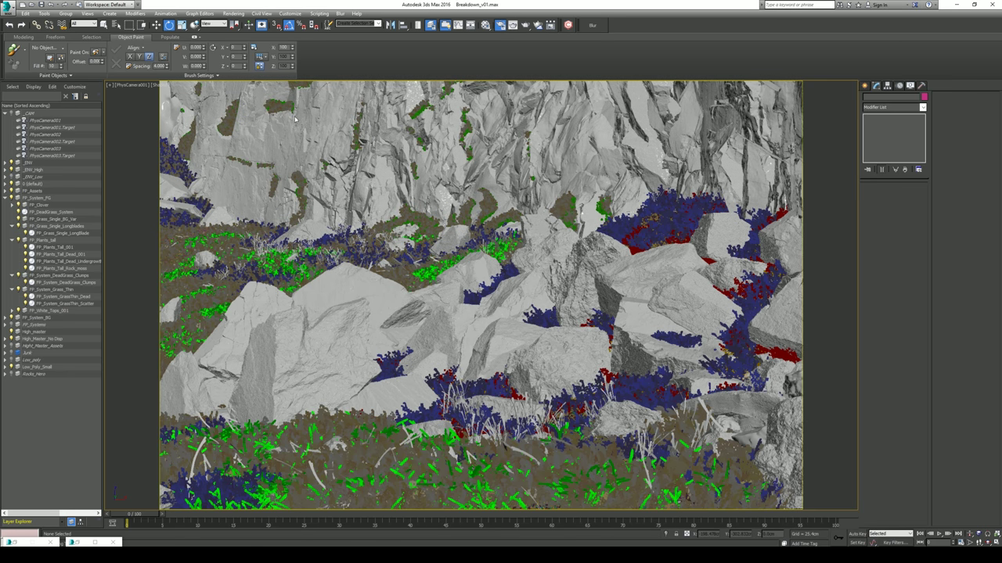
# Set the Redshift render output width to 4000 pixels in Render Setup.
pyautogui.press('F10')
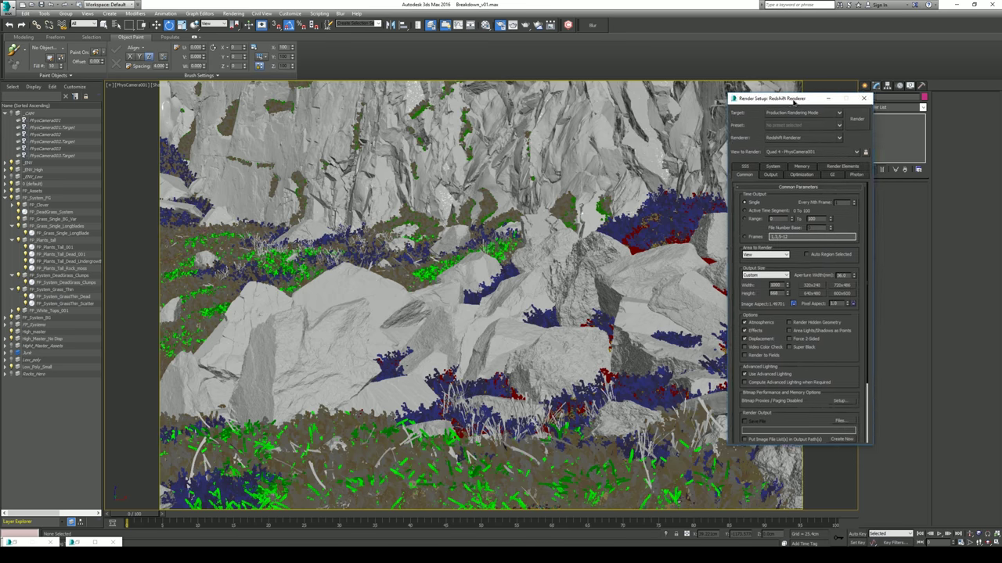
pyautogui.moveTo(796, 92); pyautogui.dragTo(618, 92)
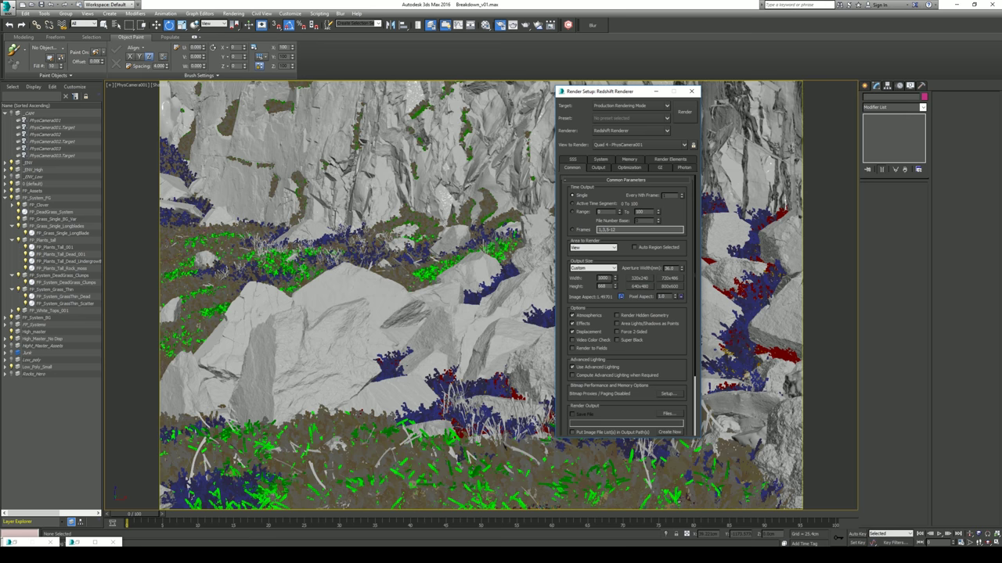
pyautogui.moveTo(610, 278); pyautogui.dragTo(577, 276)
pyautogui.write('400')
pyautogui.press('Return')
# Lower Max Samples to 8, review the Optimization and GI tabs, and return to Common.
pyautogui.click(601, 169)
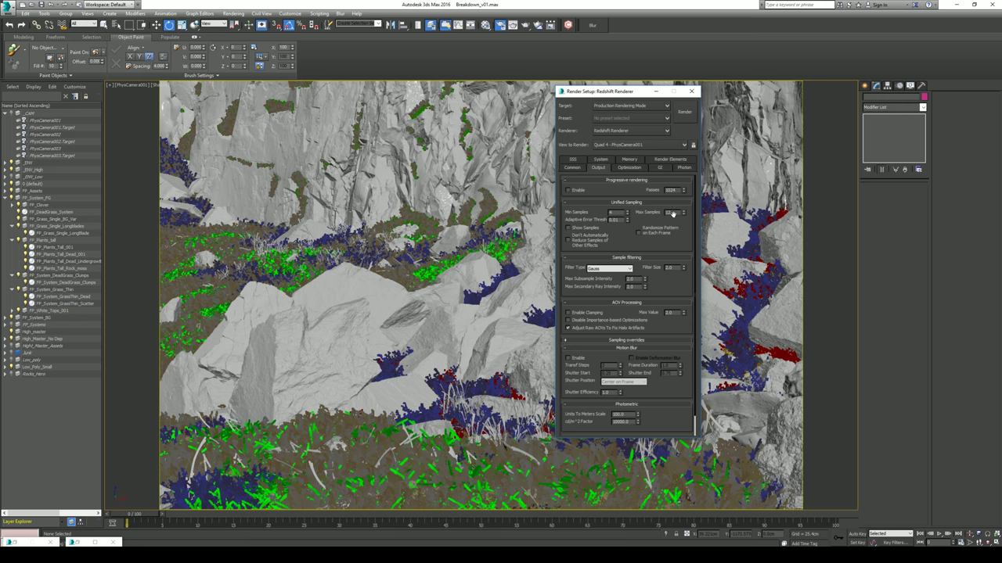
pyautogui.moveTo(676, 214); pyautogui.dragTo(653, 207)
pyautogui.write('8')
pyautogui.press('Tab')
pyautogui.click(630, 168)
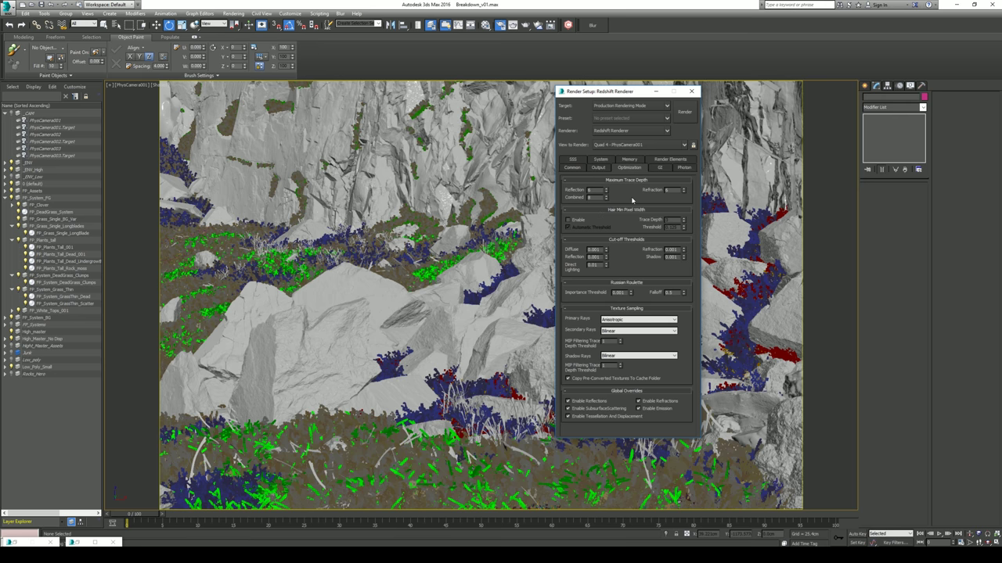
pyautogui.click(664, 169)
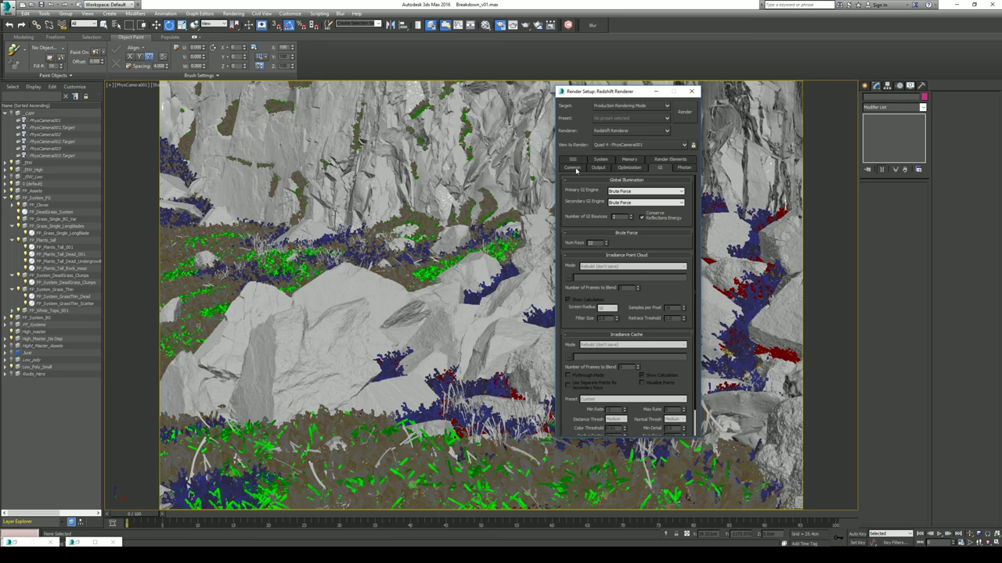
pyautogui.click(573, 168)
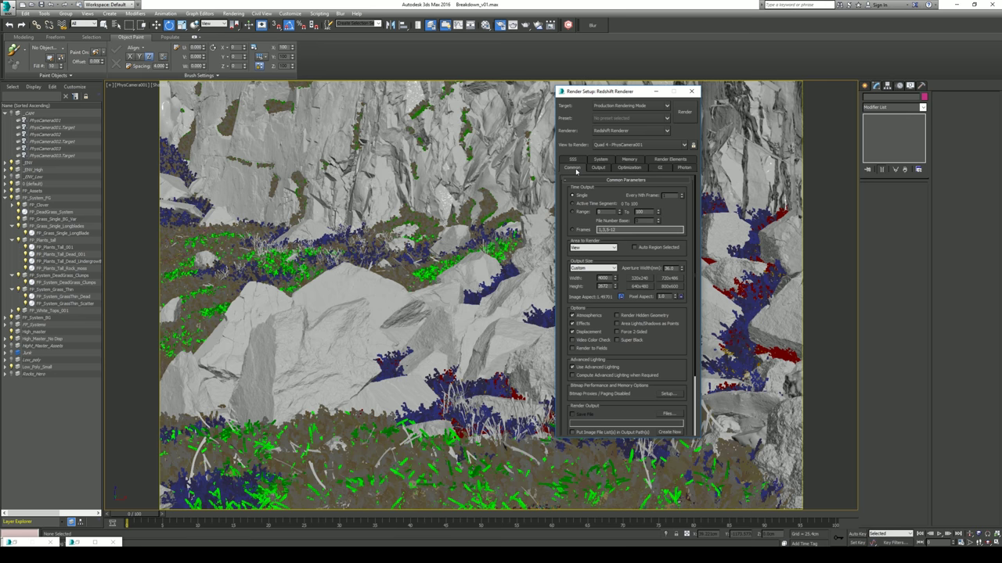
# Render PhysCamera001, inspect the frame buffer full screen, then open MainShot_Morning_compressed.jpg for comparison.
pyautogui.click(685, 112)
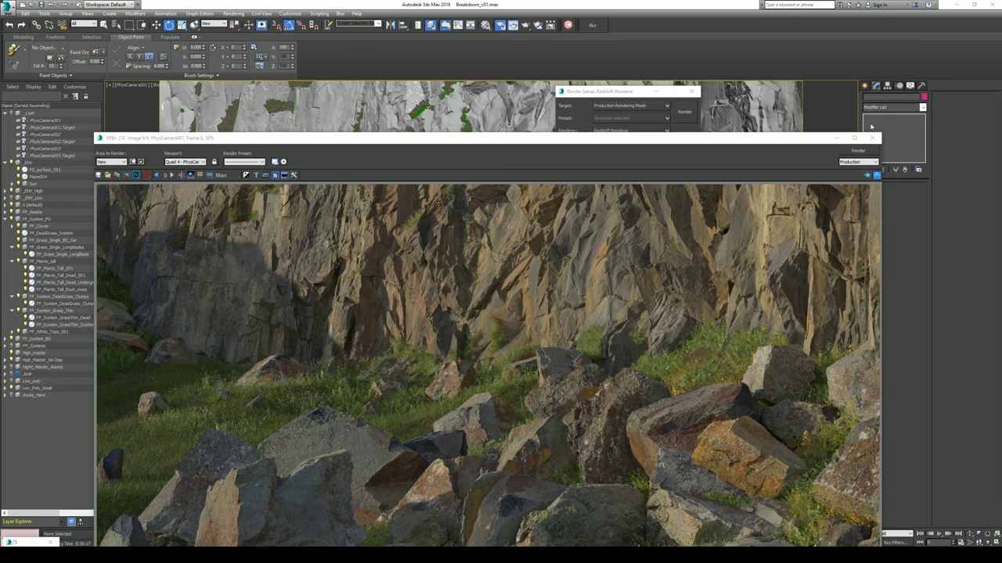
pyautogui.click(853, 138)
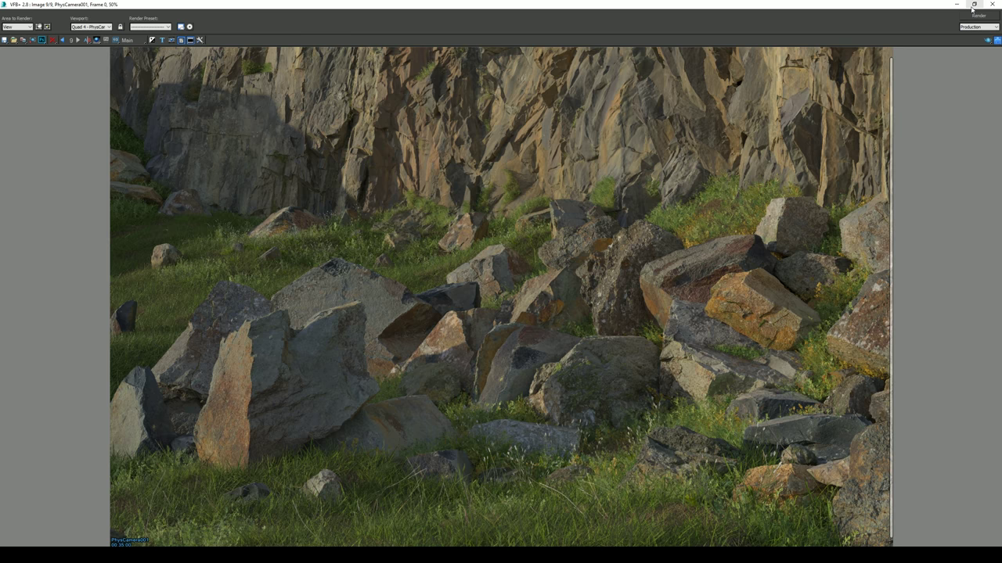
pyautogui.click(974, 7)
pyautogui.click(973, 6)
pyautogui.press('super+Up')
pyautogui.click(973, 5)
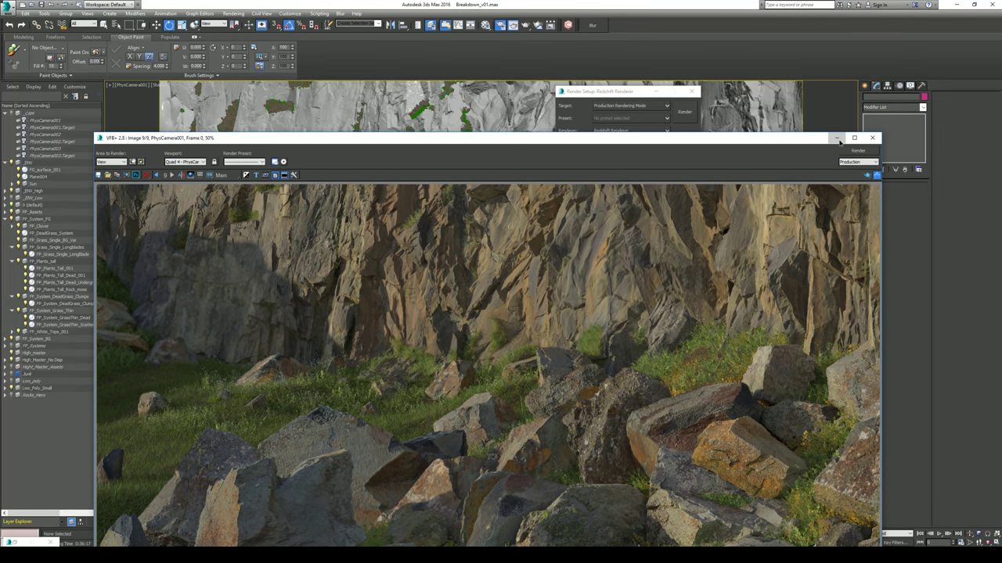
pyautogui.click(837, 137)
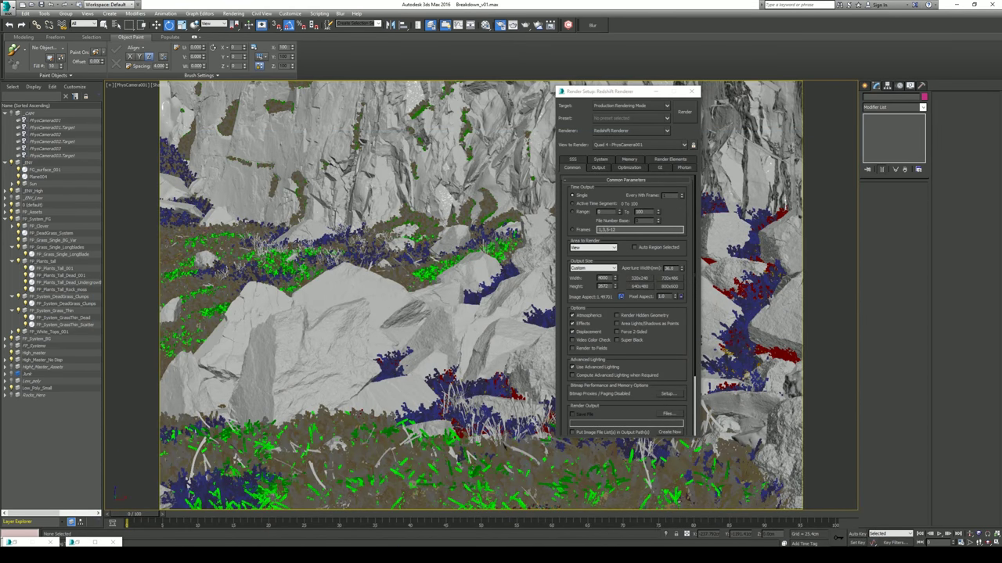
pyautogui.click(756, 115)
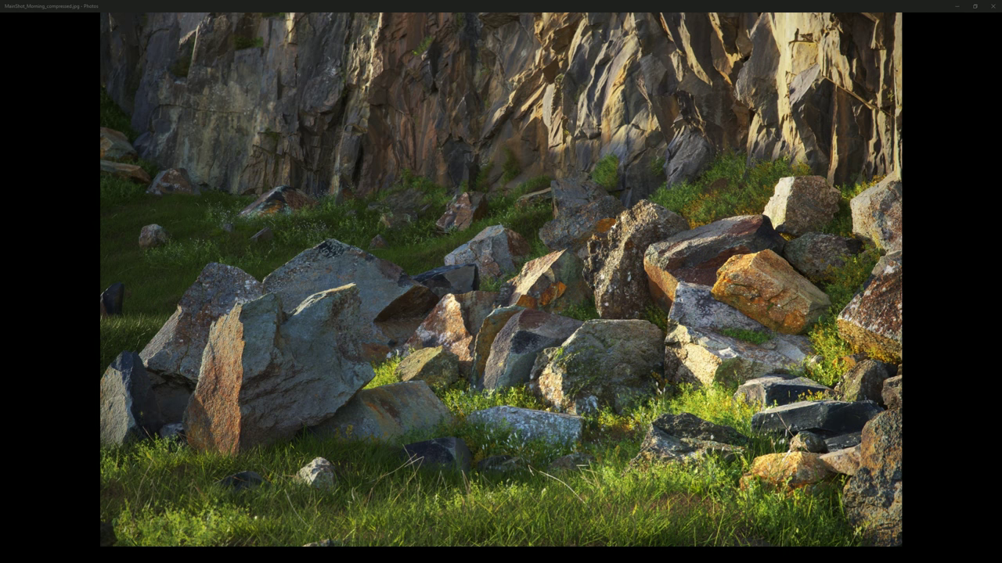
# Minimize Photos and switch the viewport to look through PhysCamera002.
pyautogui.click(957, 6)
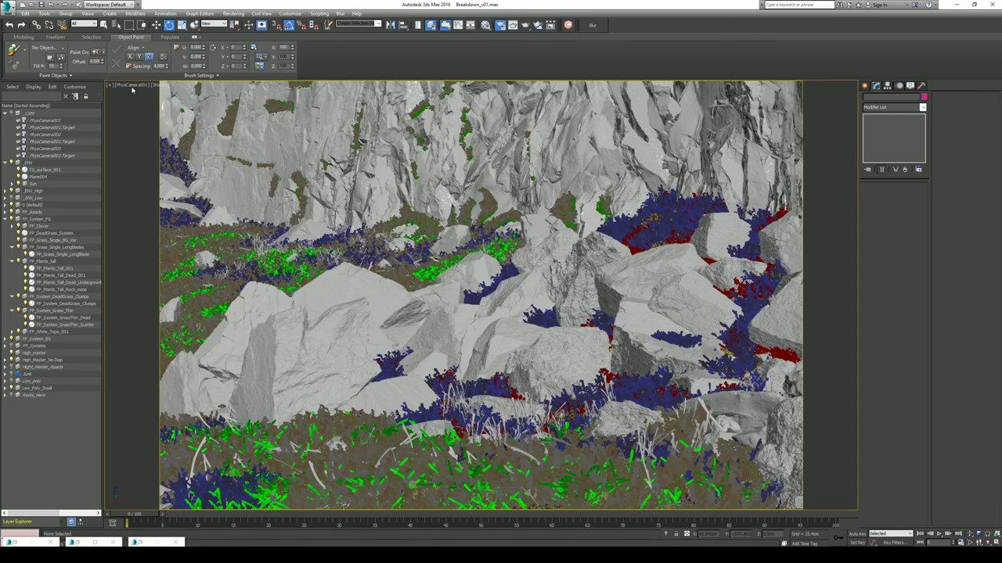
pyautogui.click(132, 86)
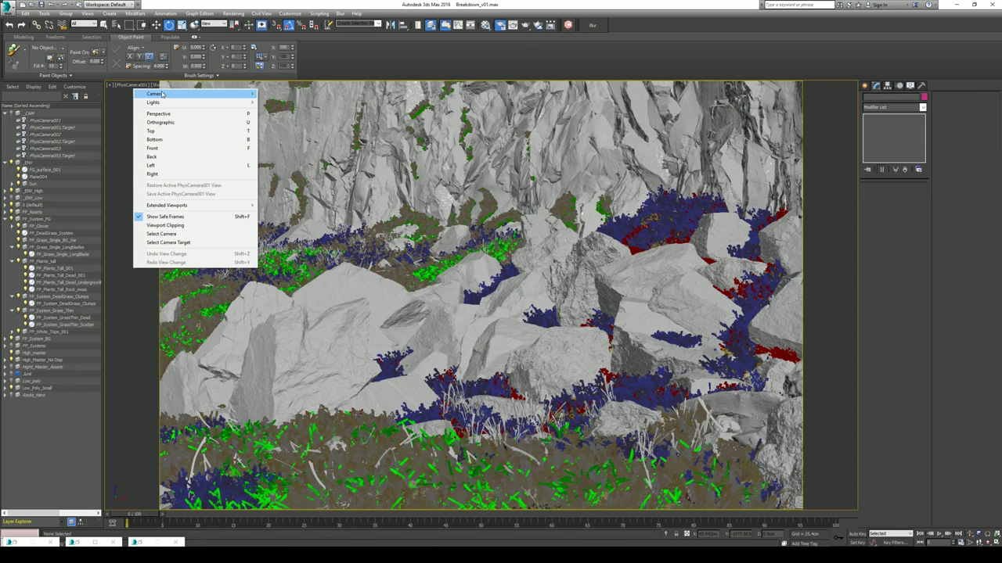
pyautogui.moveTo(163, 95)
pyautogui.click(286, 103)
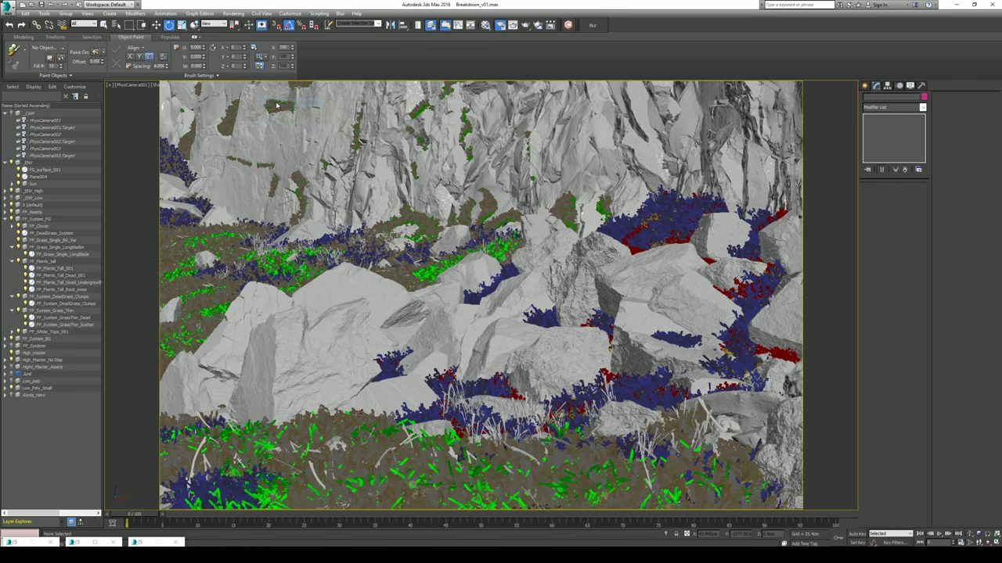